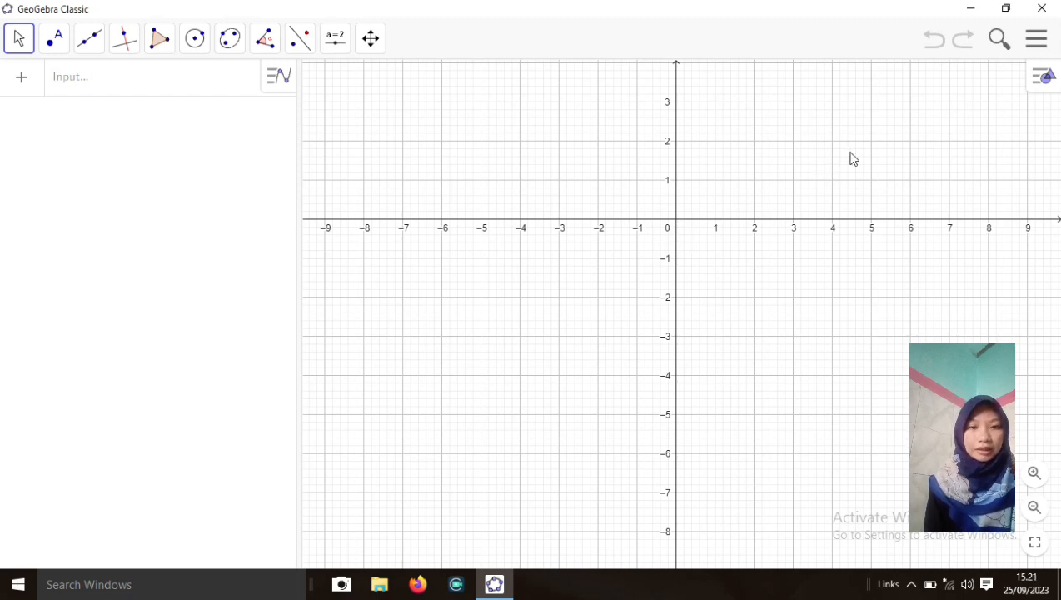
# Open the fifth saved 'Luas Segitiga melalui Persegi' file, ending in (5), from This PC
pyautogui.click(1037, 42)
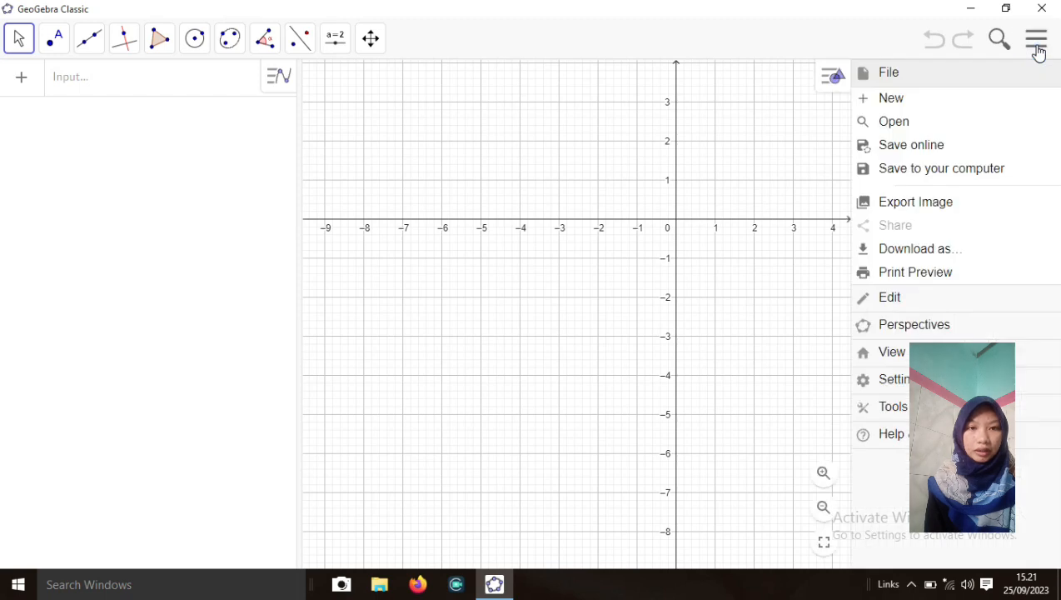
pyautogui.click(963, 127)
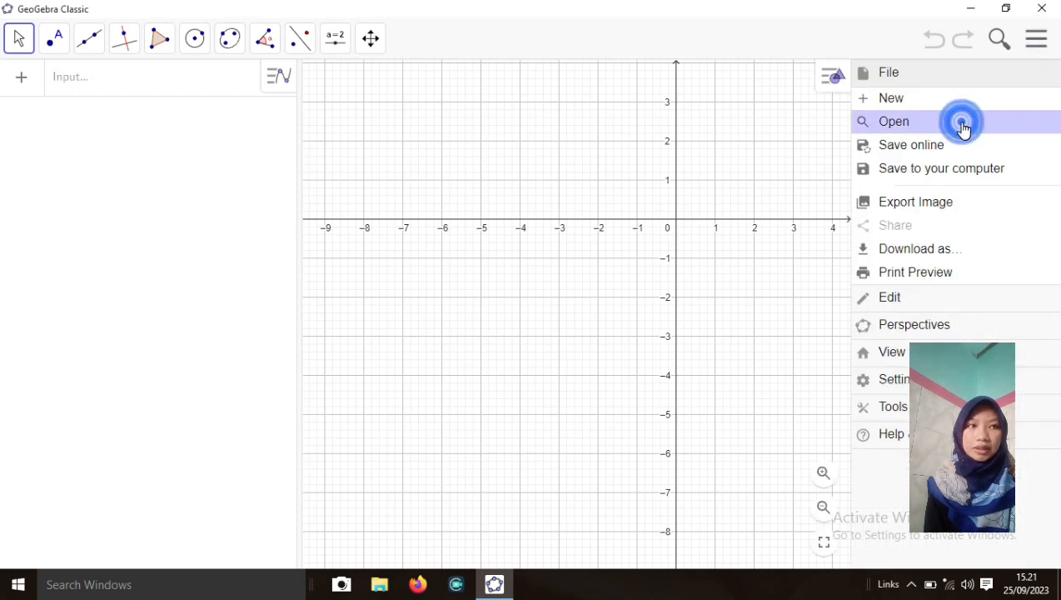
pyautogui.click(102, 110)
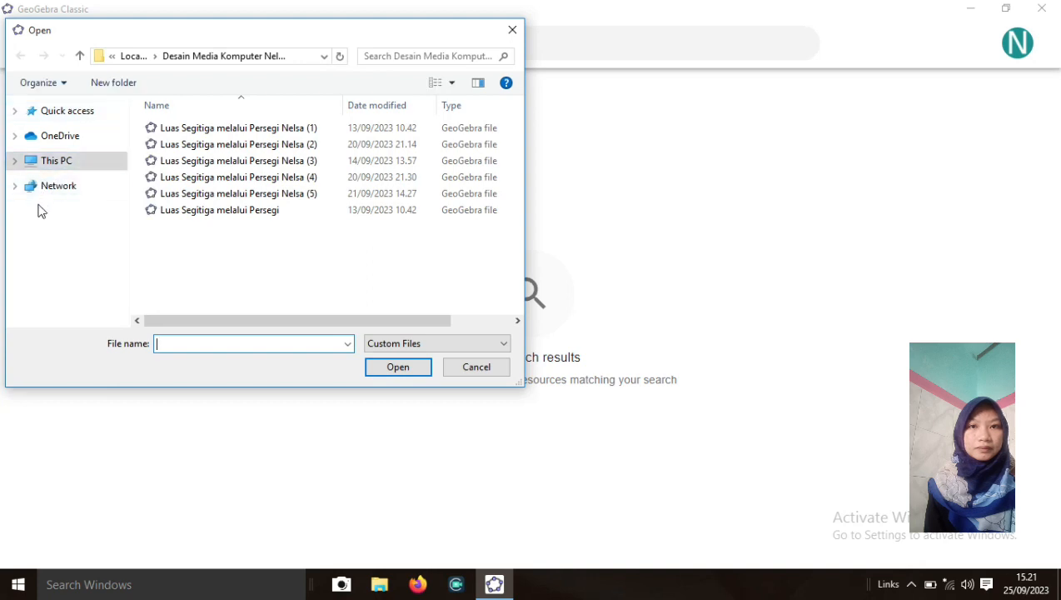
pyautogui.click(18, 164)
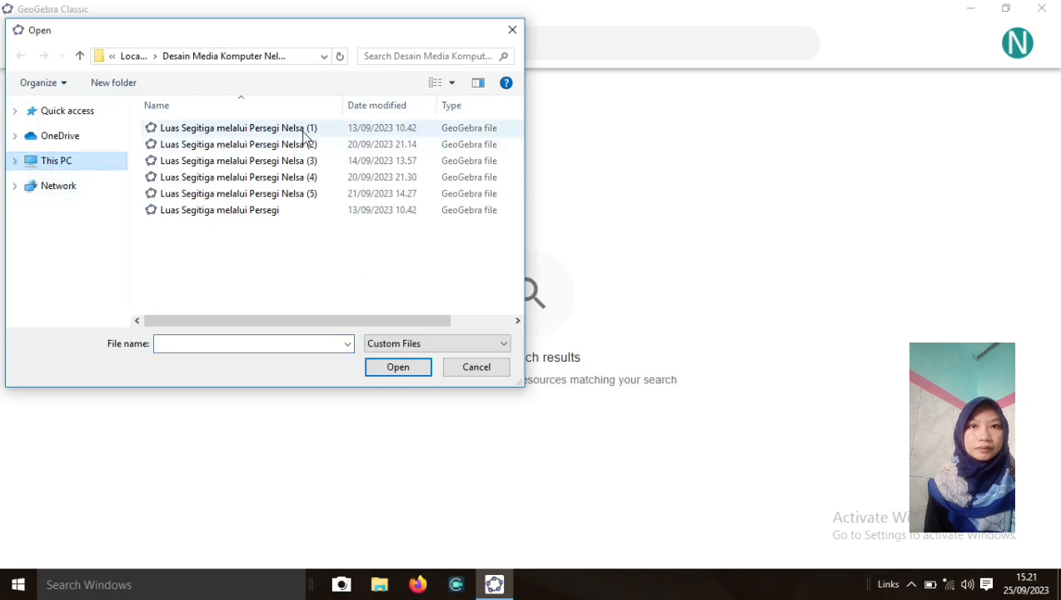
pyautogui.doubleClick(388, 199)
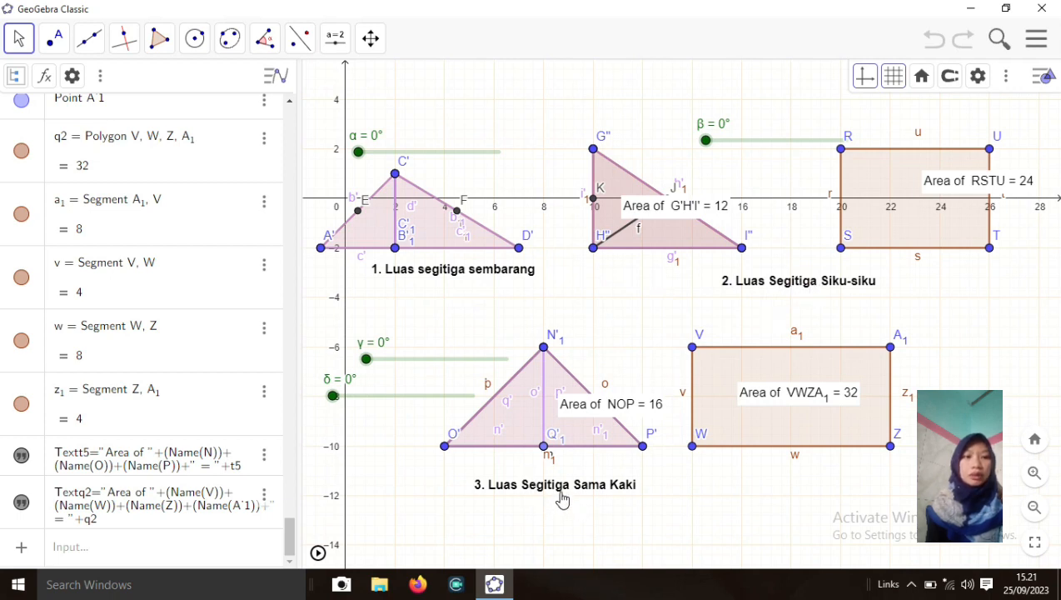
# Start animating the sliders from slider α's menu, then pause the animation partway
pyautogui.rightClick(359, 160)
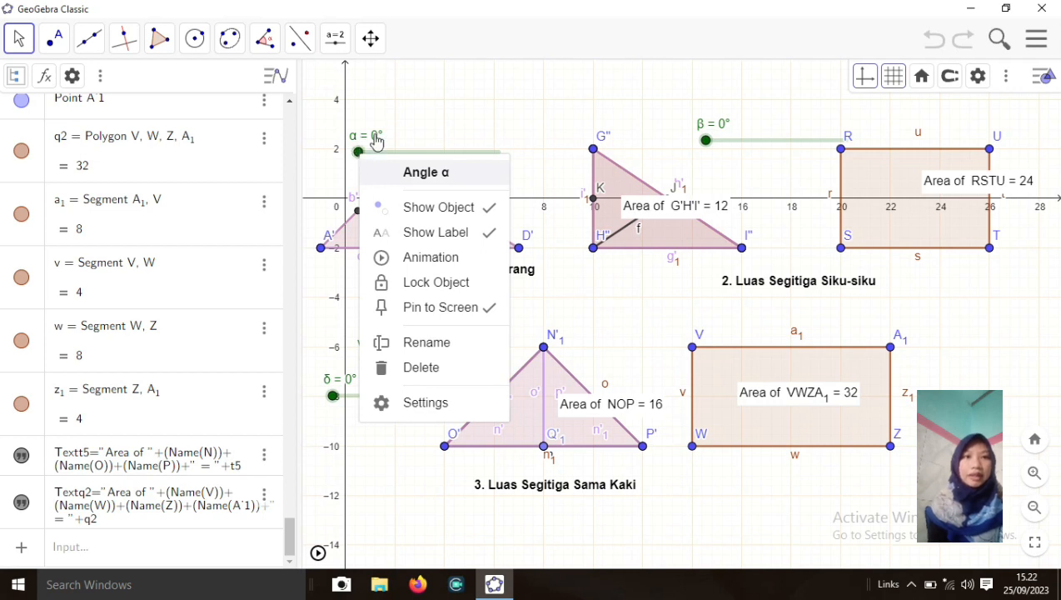
pyautogui.click(388, 261)
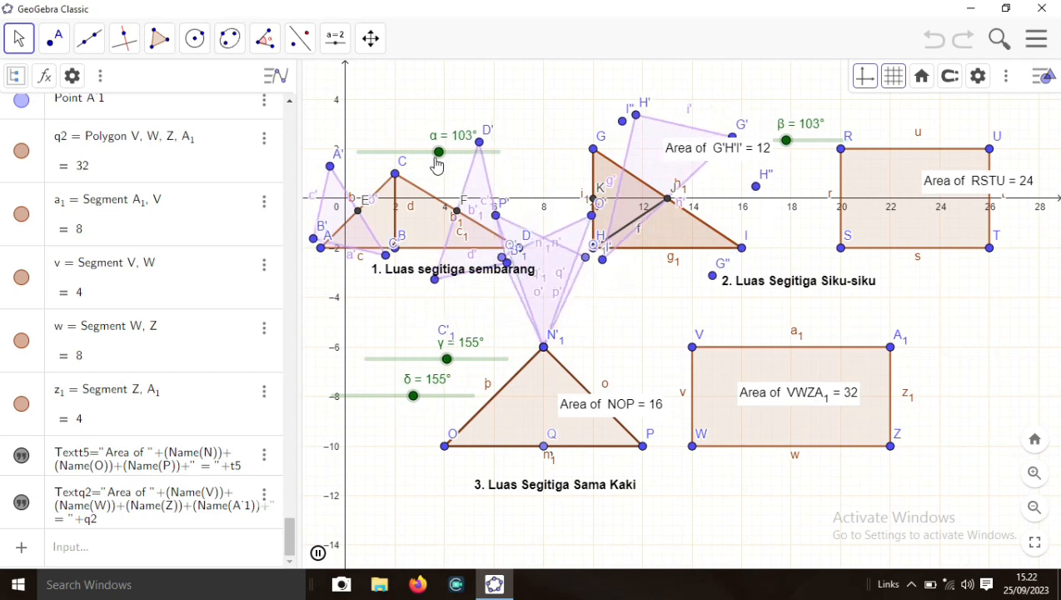
pyautogui.click(451, 154)
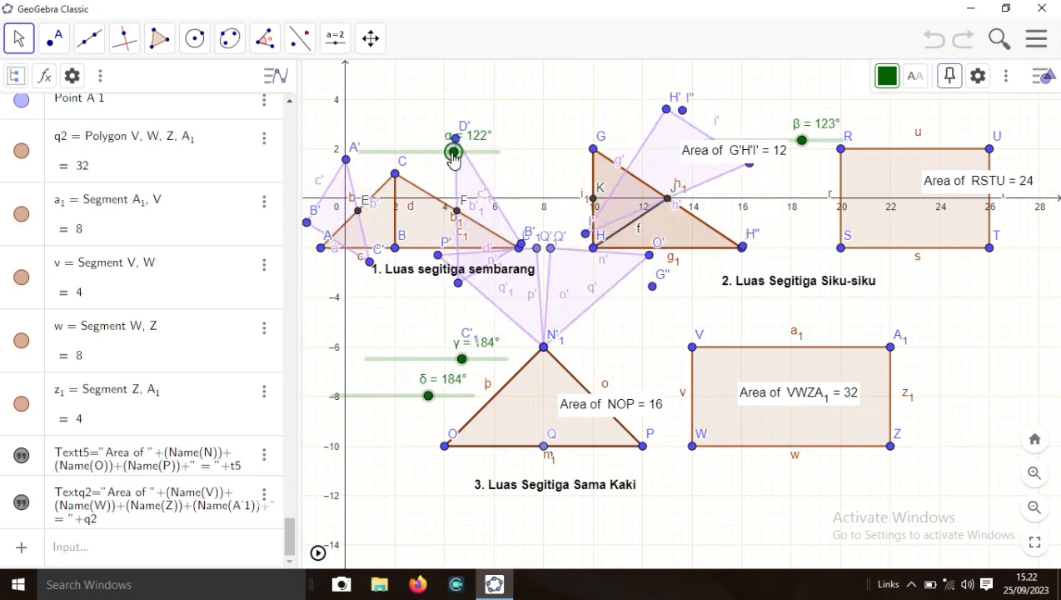
# Drag α, γ and δ back to 0° and move the β slider up above triangle 2
pyautogui.moveTo(452, 156); pyautogui.dragTo(344, 157)
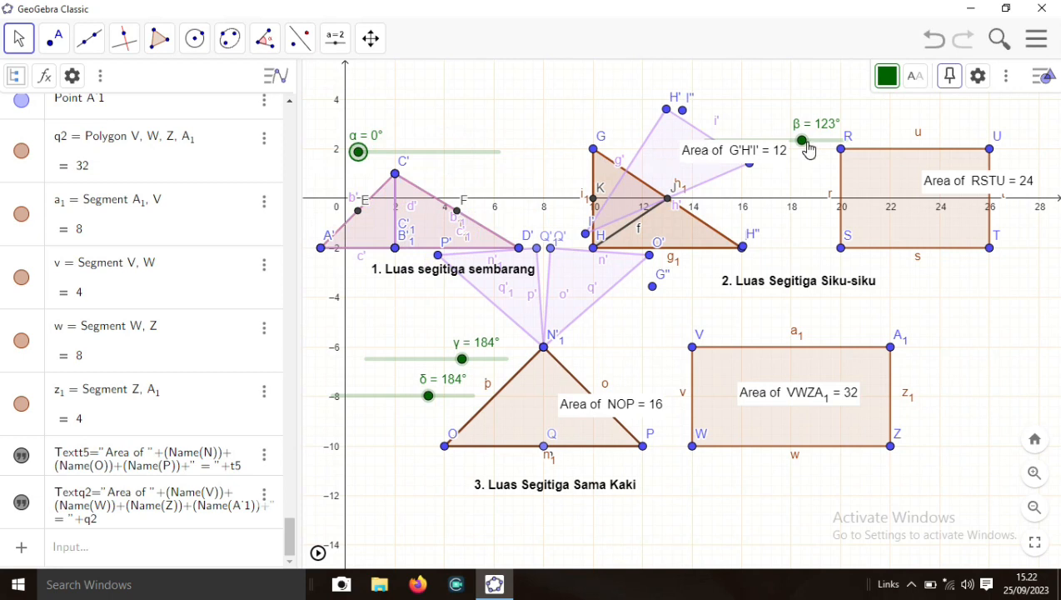
pyautogui.moveTo(765, 142); pyautogui.dragTo(620, 106)
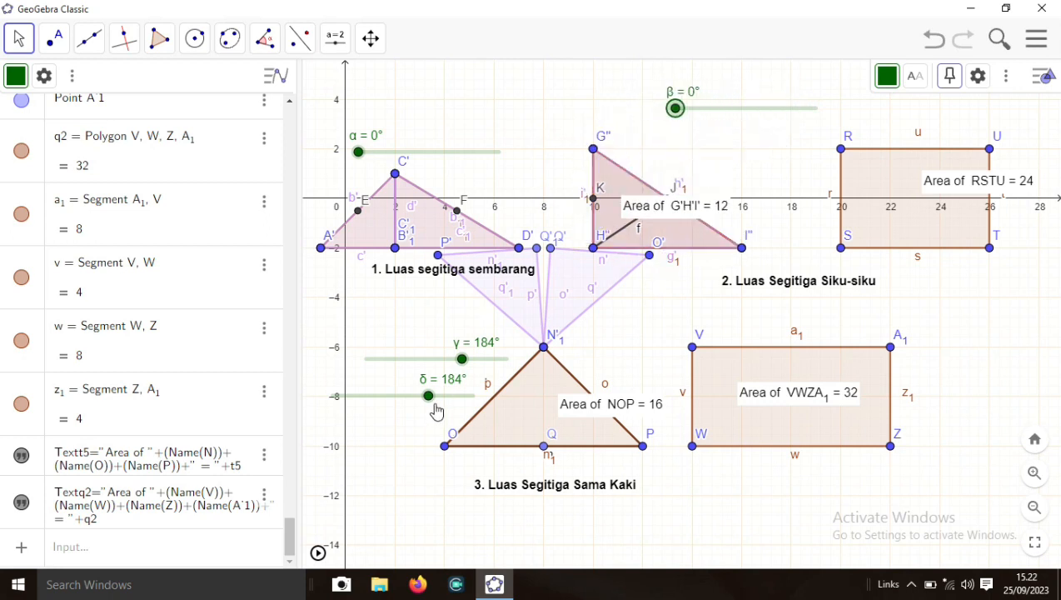
pyautogui.moveTo(462, 359); pyautogui.dragTo(367, 359)
pyautogui.moveTo(427, 397); pyautogui.dragTo(333, 396)
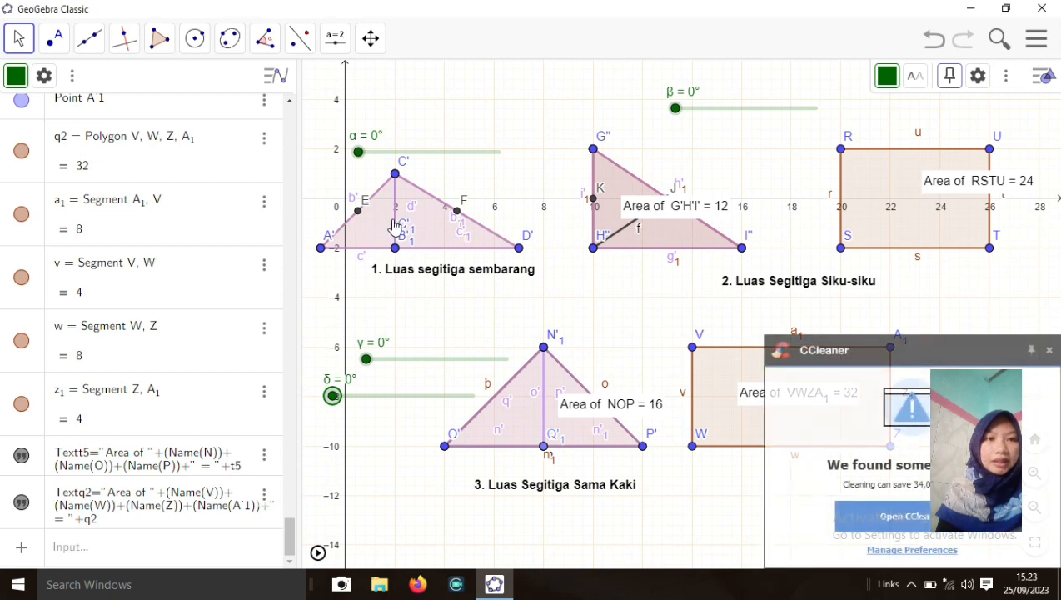
# Close the CCleaner notification covering the VWZA₁ rectangle
pyautogui.click(1050, 351)
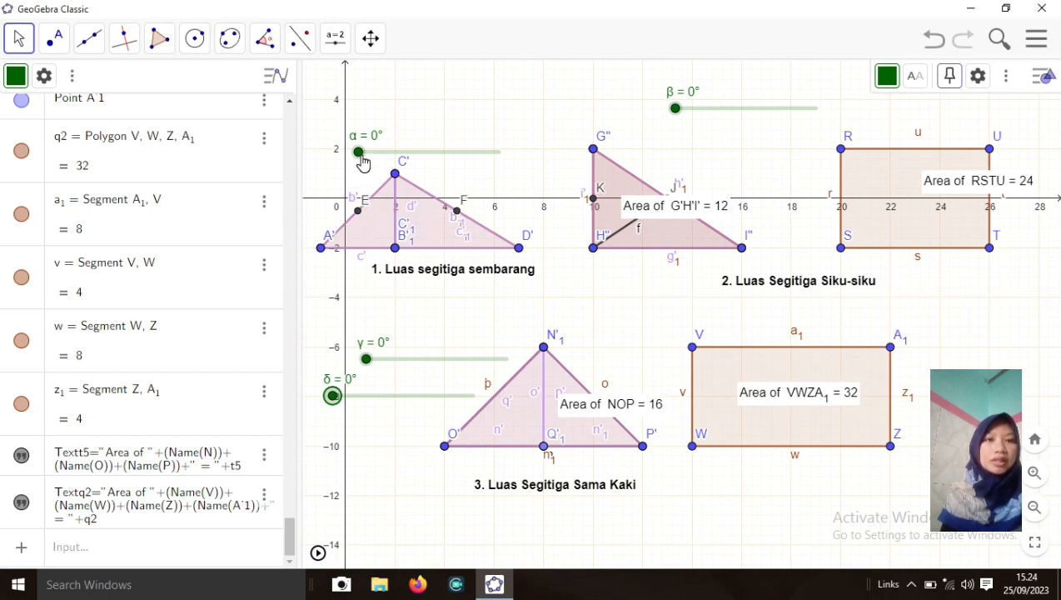
pyautogui.moveTo(359, 155); pyautogui.dragTo(379, 151)
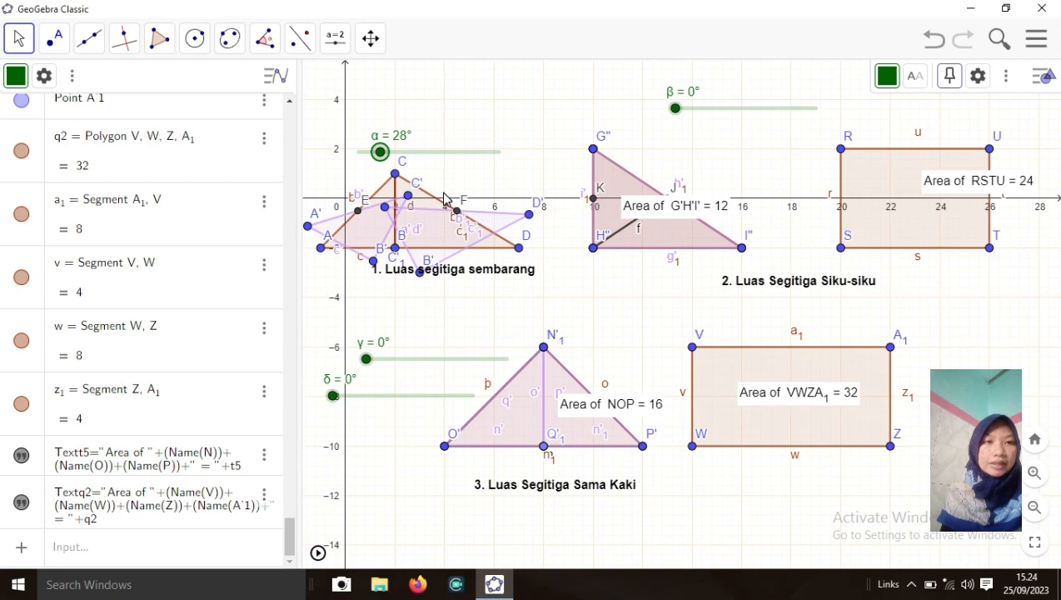
pyautogui.moveTo(381, 157); pyautogui.dragTo(506, 160)
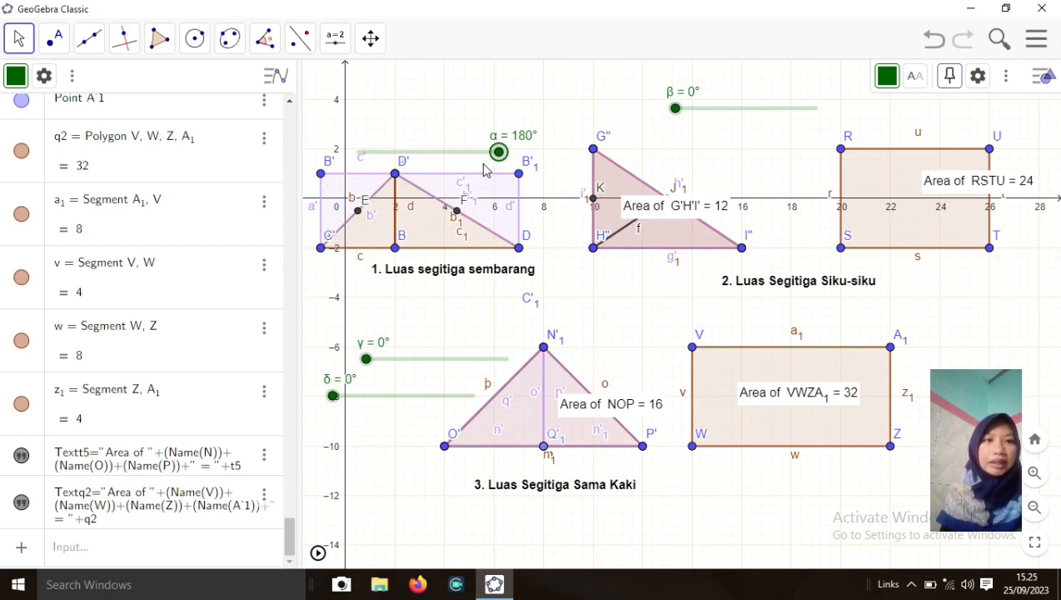
pyautogui.moveTo(496, 161); pyautogui.dragTo(345, 175)
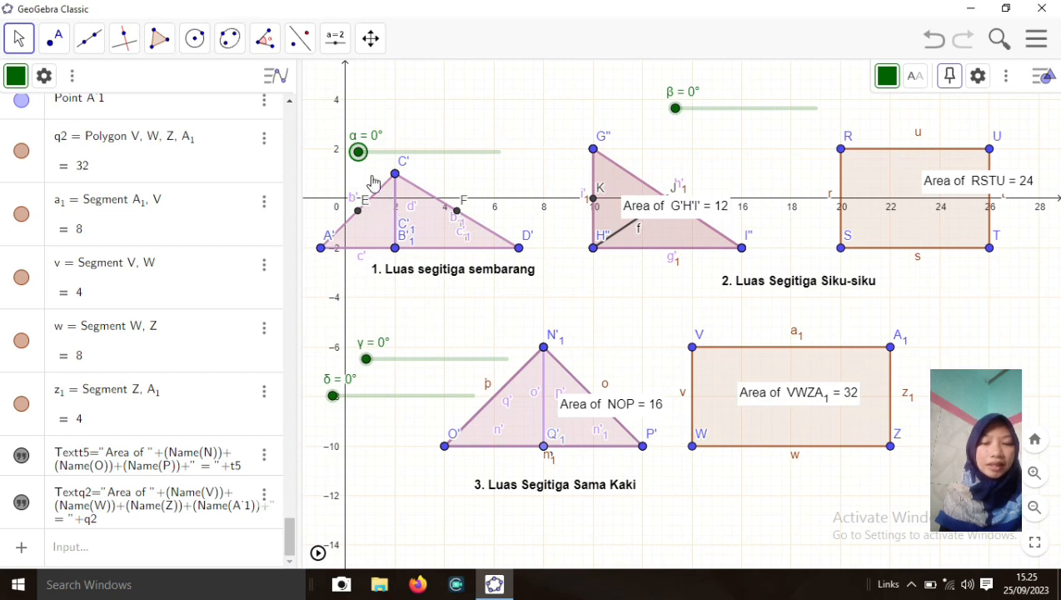
pyautogui.moveTo(358, 158)
pyautogui.mouseDown()
pyautogui.moveTo(504, 160)
pyautogui.moveTo(411, 156)
pyautogui.moveTo(346, 171)
pyautogui.mouseUp()
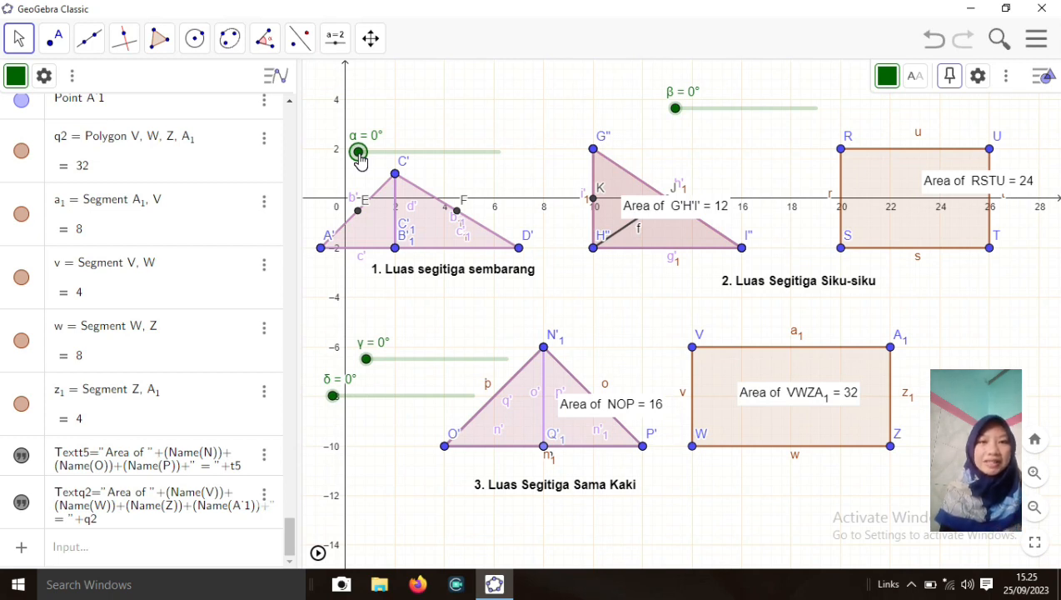
pyautogui.moveTo(359, 160)
pyautogui.mouseDown()
pyautogui.moveTo(369, 158)
pyautogui.moveTo(340, 163)
pyautogui.mouseUp()
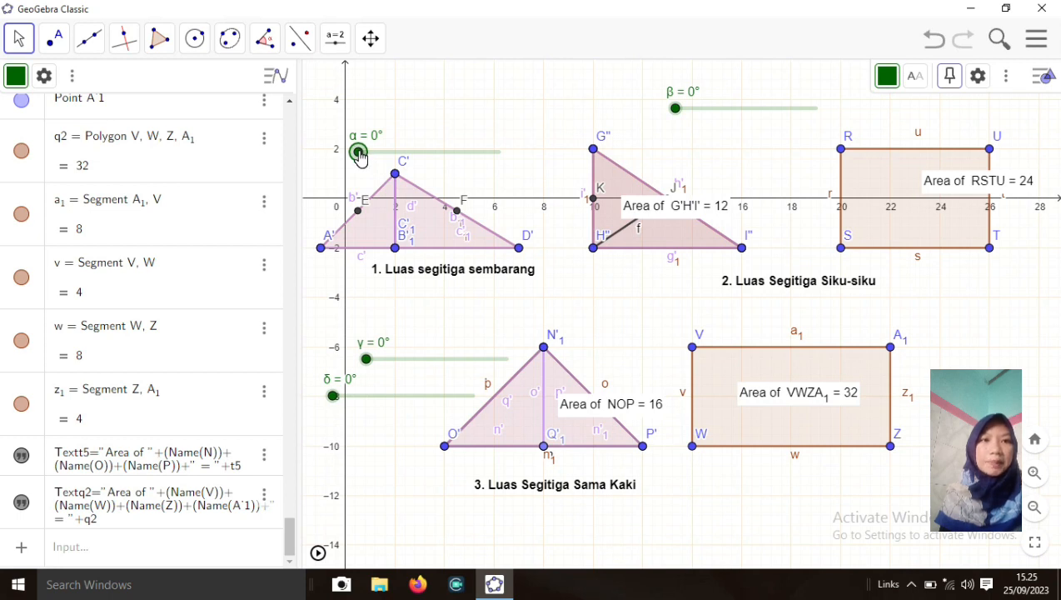
pyautogui.moveTo(359, 152); pyautogui.dragTo(499, 153)
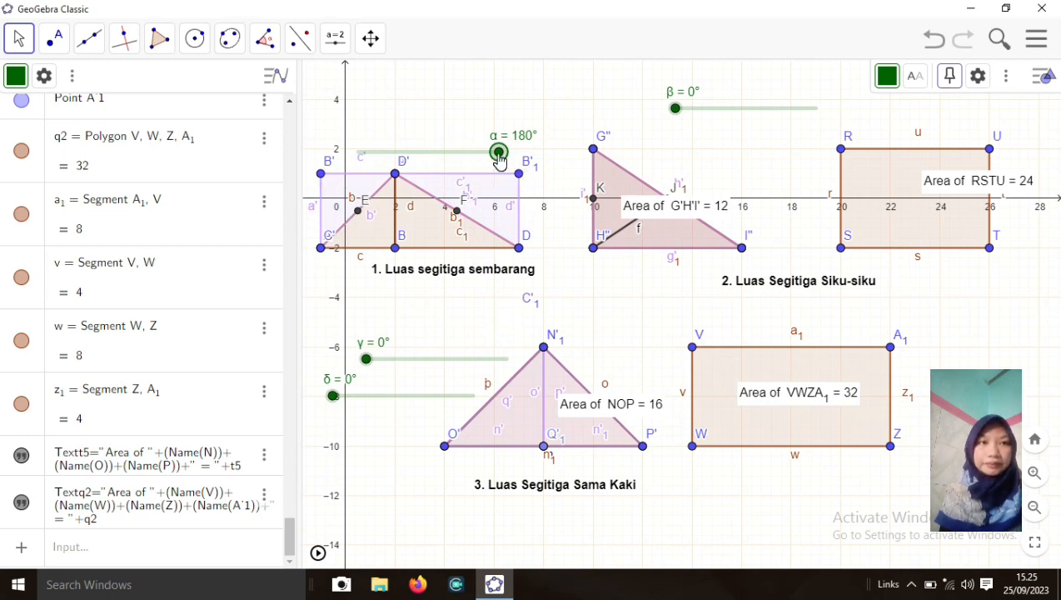
pyautogui.moveTo(498, 153); pyautogui.dragTo(344, 156)
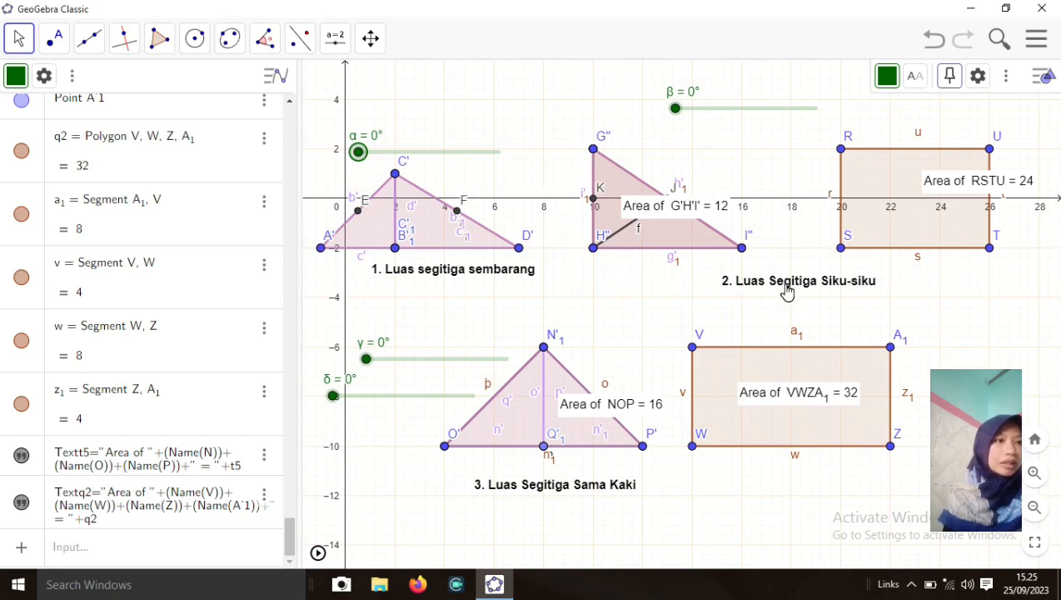
# Move the '2. Luas Segitiga Siku-siku' caption left and delete the 'Area of G'H'I' = 12' label
pyautogui.moveTo(787, 289); pyautogui.dragTo(676, 285)
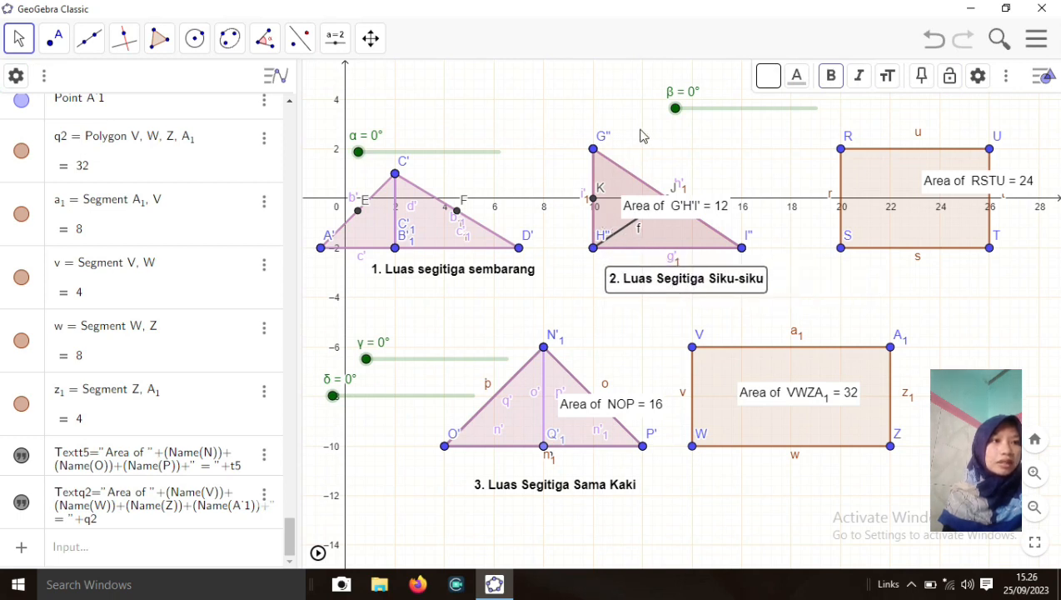
pyautogui.click(639, 131)
pyautogui.click(649, 200)
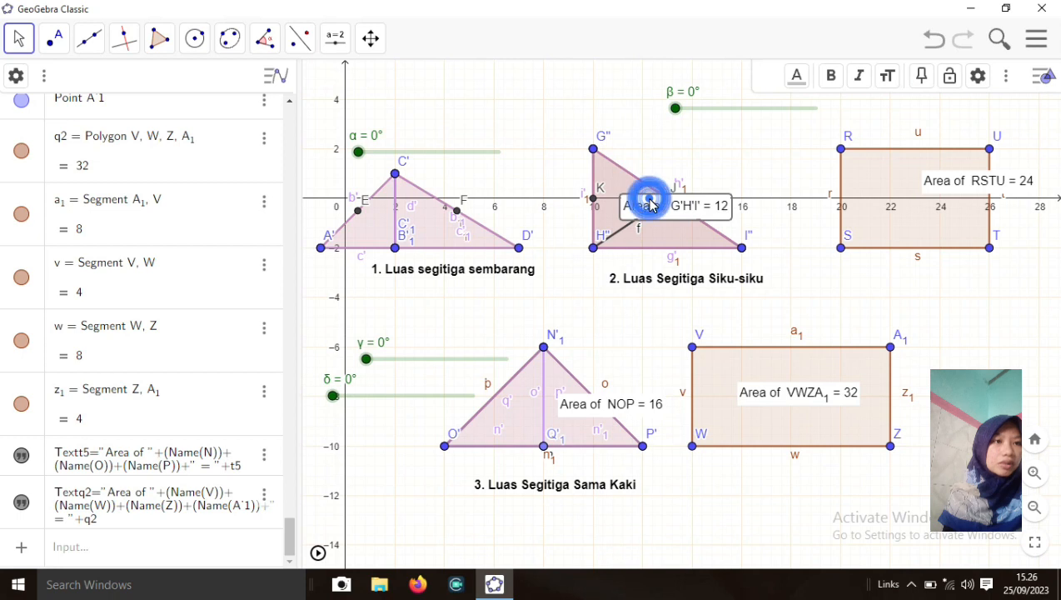
pyautogui.press('Delete')
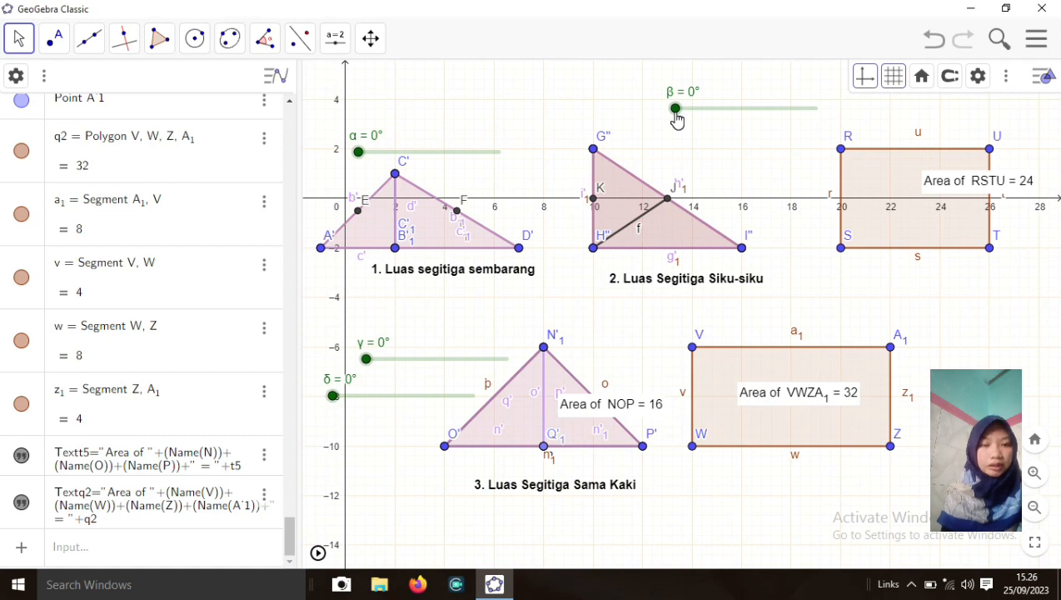
# Swing β up, pick point H', then drag β back to 0° to restore the right triangle
pyautogui.moveTo(675, 109); pyautogui.dragTo(818, 127)
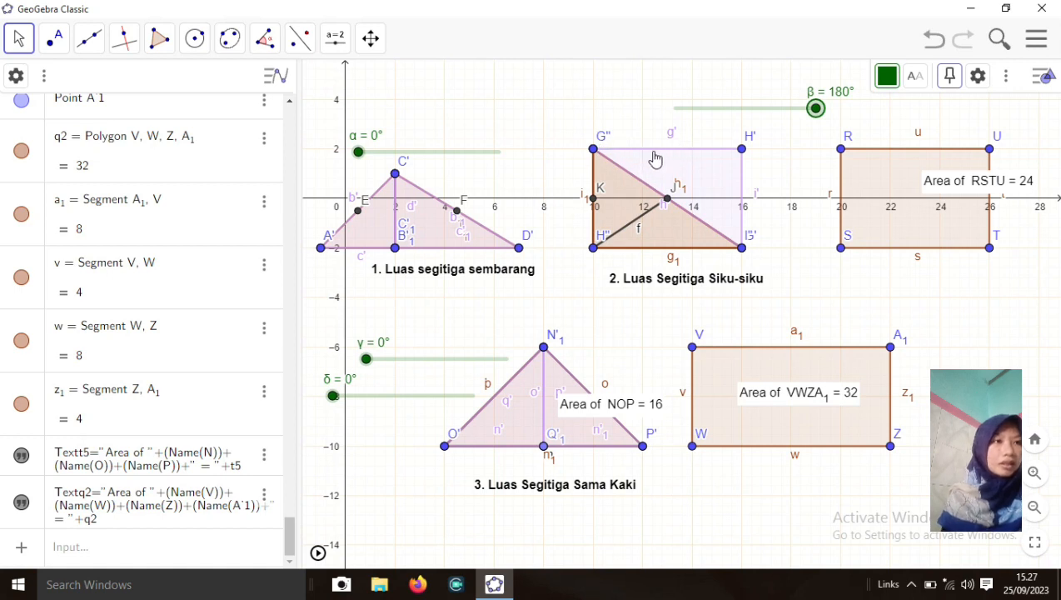
pyautogui.moveTo(815, 114)
pyautogui.mouseDown()
pyautogui.moveTo(762, 110)
pyautogui.moveTo(827, 118)
pyautogui.mouseUp()
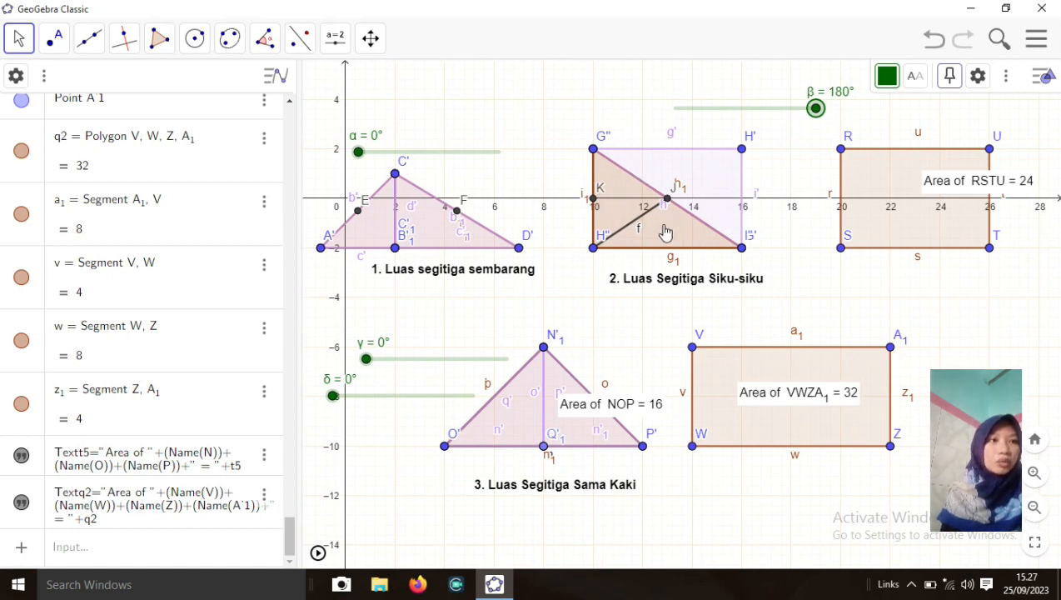
pyautogui.click(741, 152)
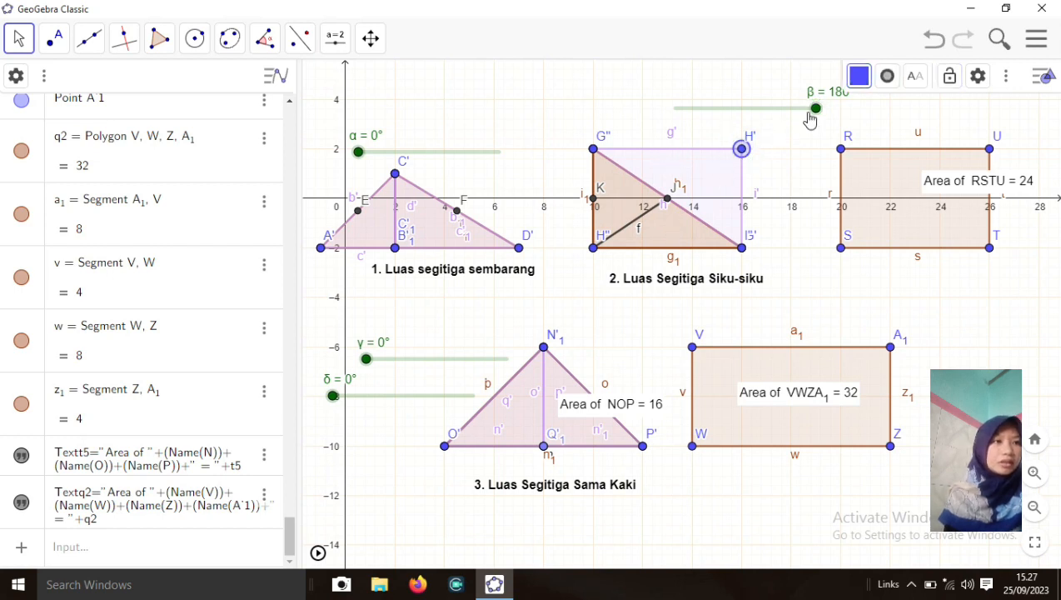
pyautogui.moveTo(817, 115); pyautogui.dragTo(666, 119)
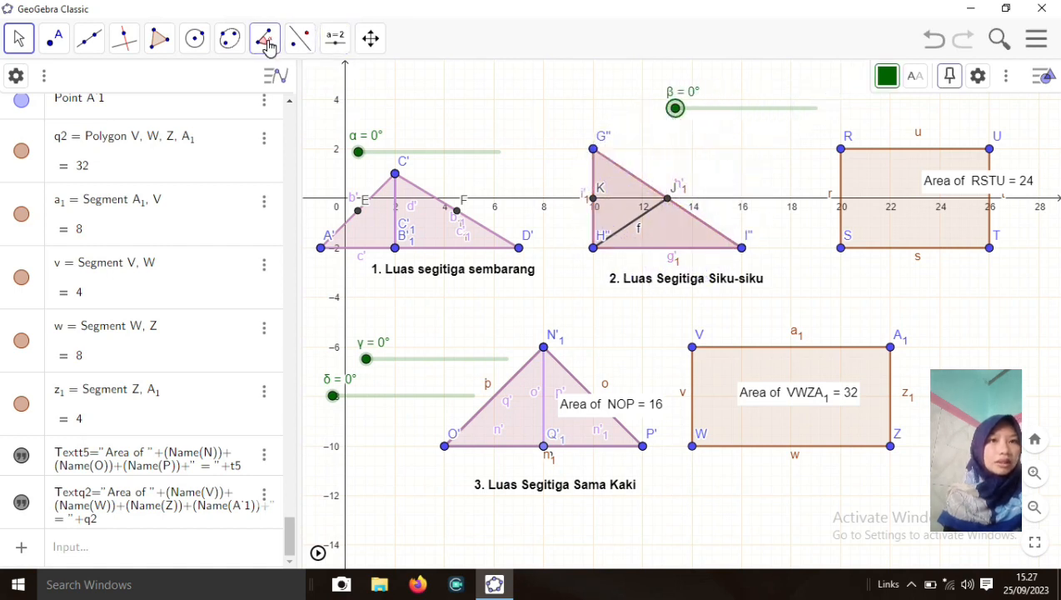
# Label triangle G'H'I' with its area, then drag β up so its halves rotate into a rectangle
pyautogui.click(267, 46)
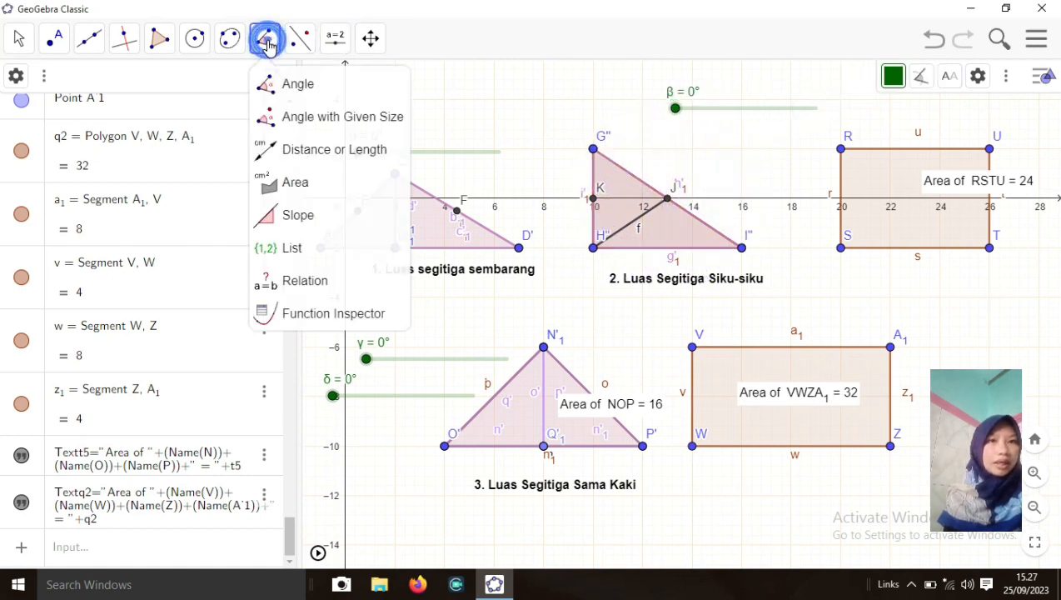
pyautogui.click(315, 184)
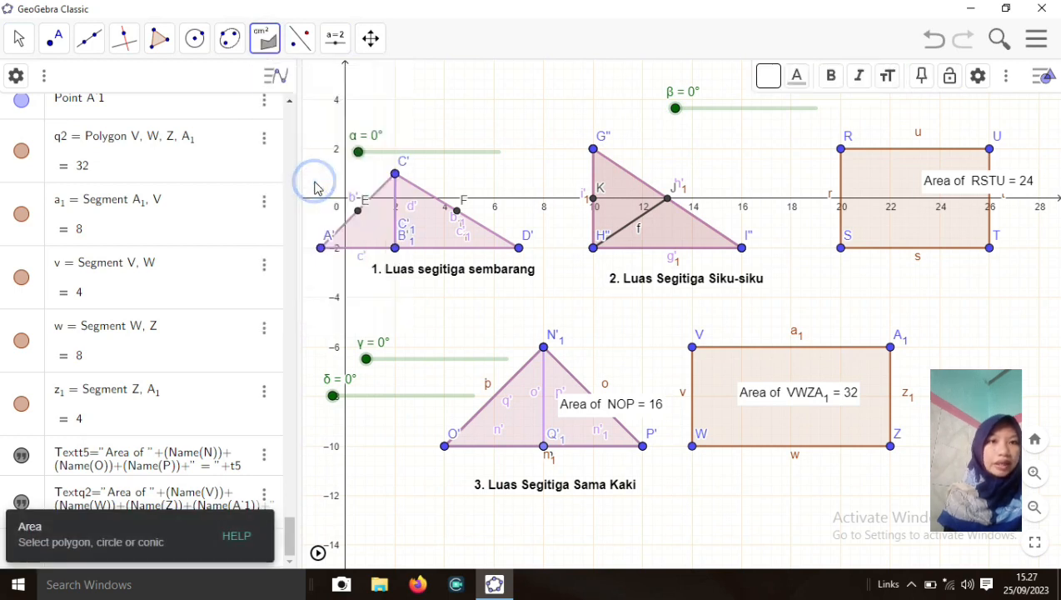
pyautogui.click(637, 211)
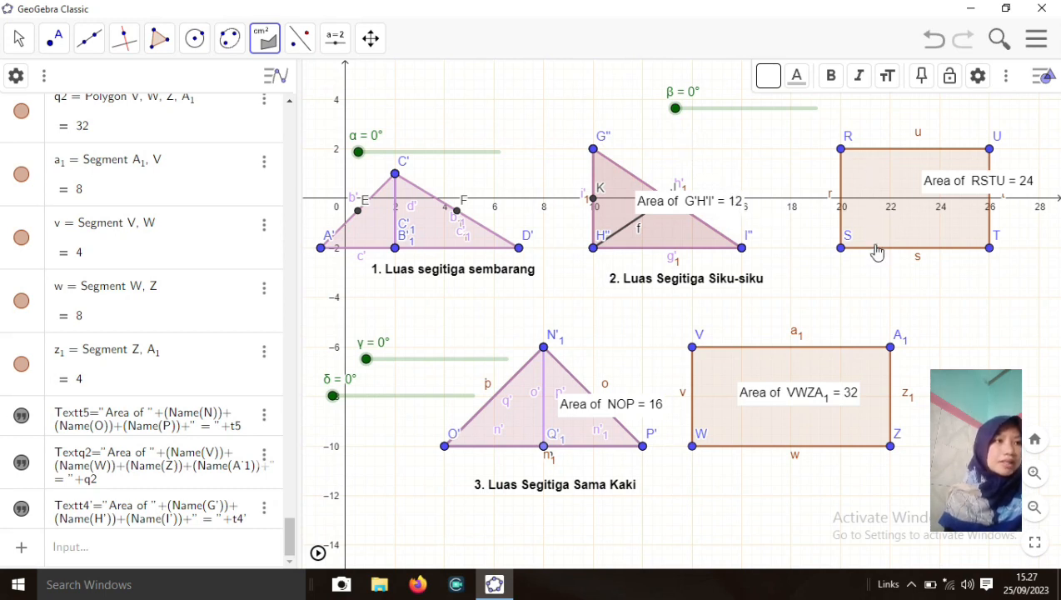
pyautogui.moveTo(688, 115); pyautogui.dragTo(821, 135)
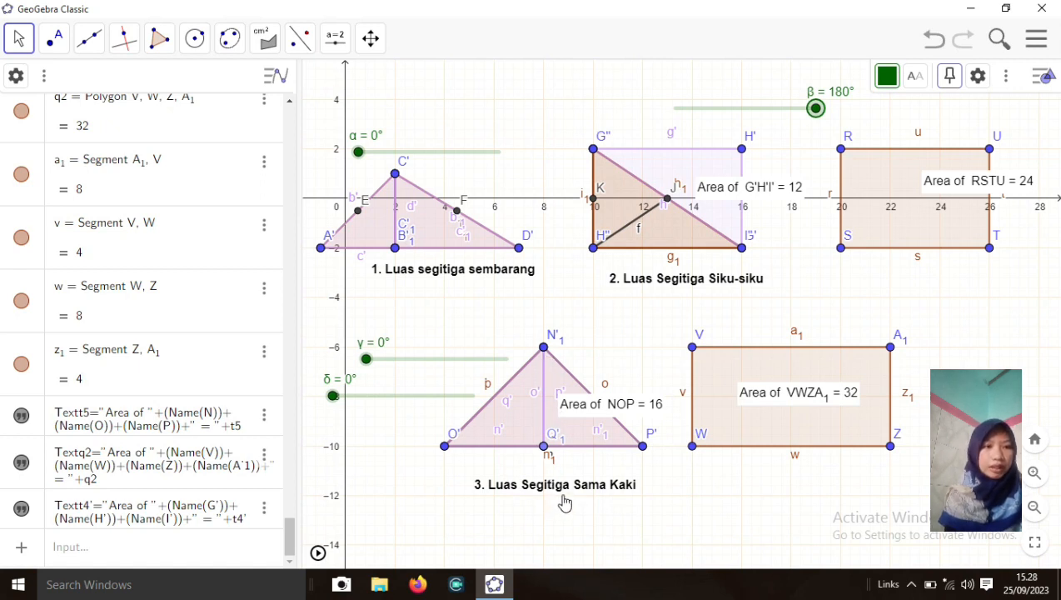
# Select triangle NOP, then drag γ and δ up to 270° to swing both halves into a rectangle
pyautogui.click(523, 429)
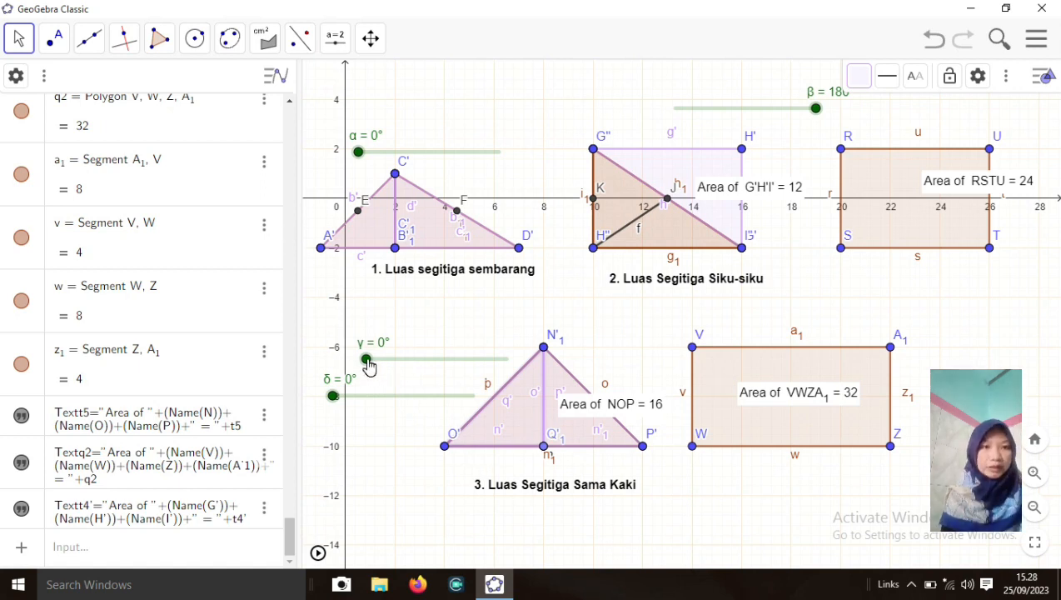
pyautogui.moveTo(369, 366)
pyautogui.mouseDown()
pyautogui.moveTo(379, 366)
pyautogui.moveTo(356, 369)
pyautogui.mouseUp()
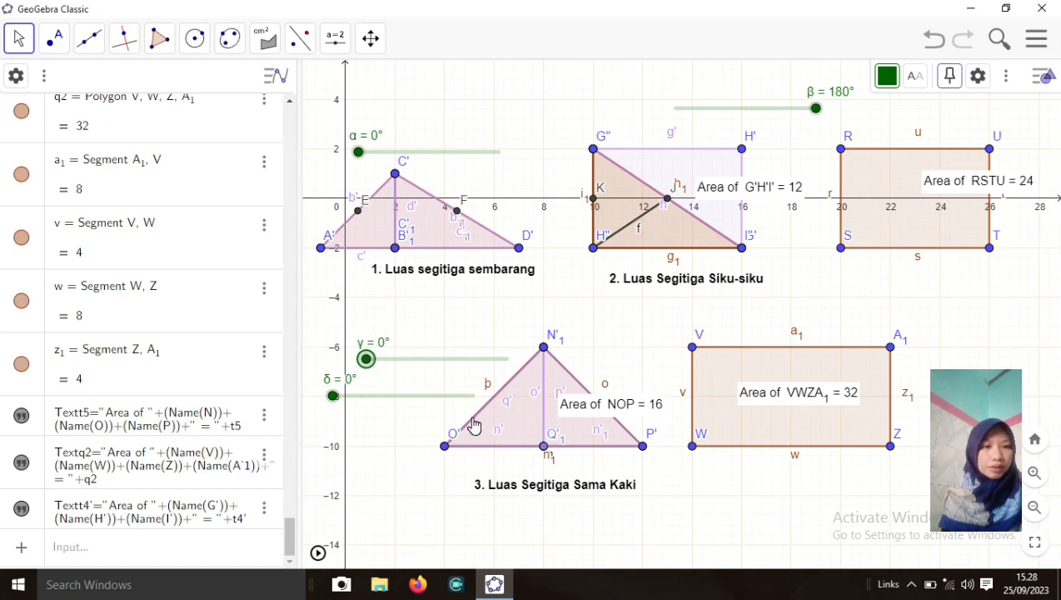
pyautogui.moveTo(333, 397)
pyautogui.mouseDown()
pyautogui.moveTo(364, 393)
pyautogui.moveTo(327, 404)
pyautogui.mouseUp()
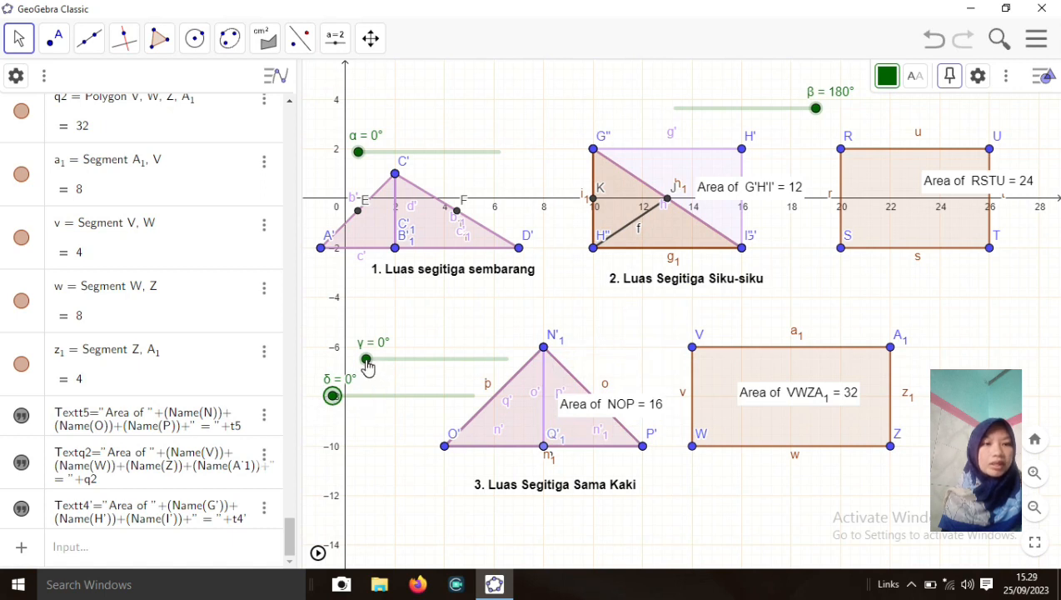
pyautogui.moveTo(366, 361)
pyautogui.mouseDown()
pyautogui.moveTo(426, 359)
pyautogui.moveTo(365, 360)
pyautogui.mouseUp()
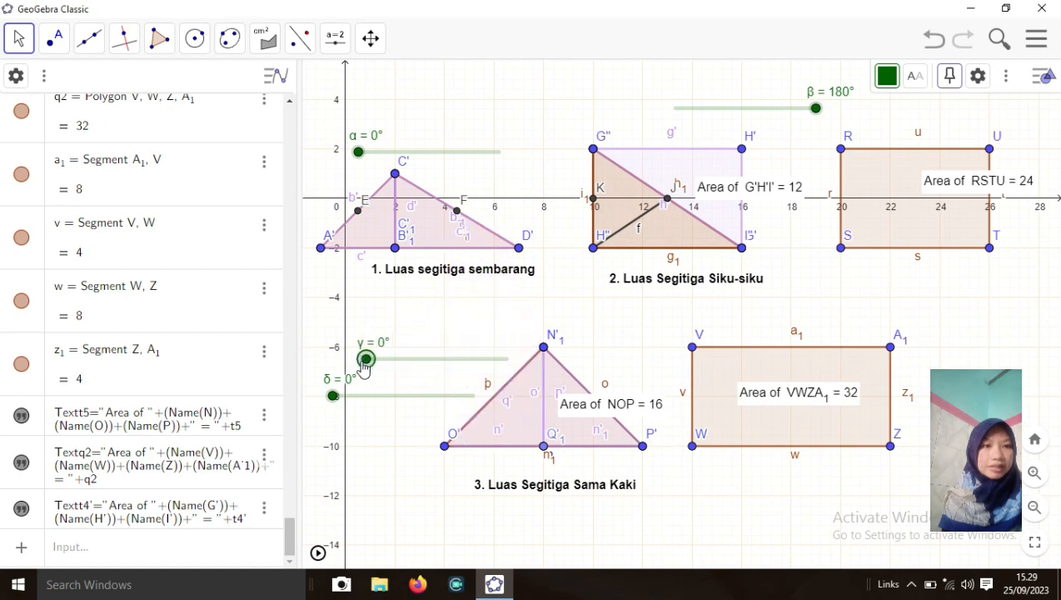
pyautogui.moveTo(333, 399)
pyautogui.mouseDown()
pyautogui.moveTo(422, 398)
pyautogui.moveTo(328, 402)
pyautogui.mouseUp()
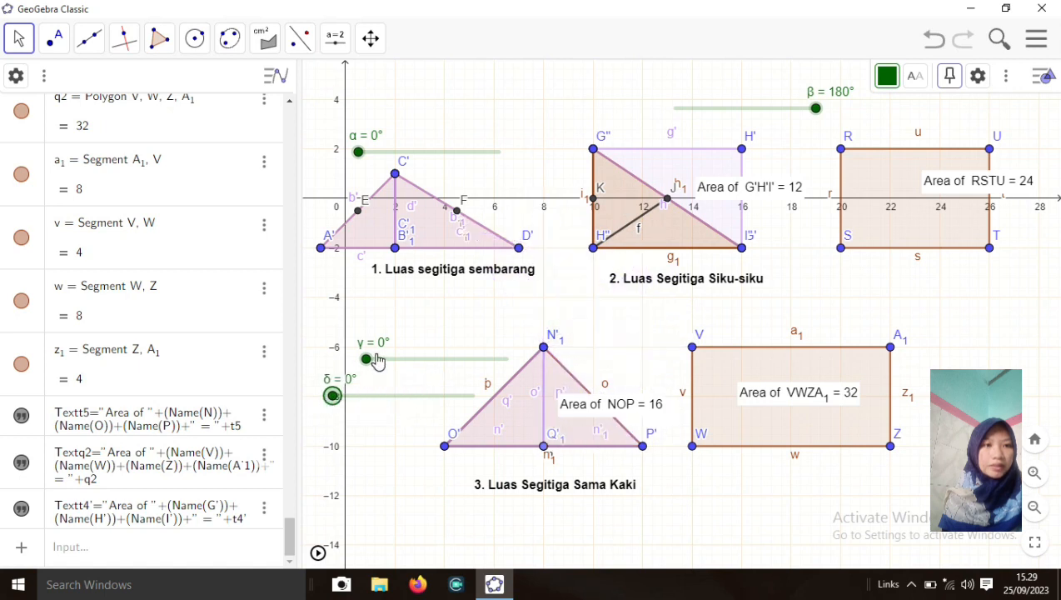
pyautogui.moveTo(368, 365); pyautogui.dragTo(510, 394)
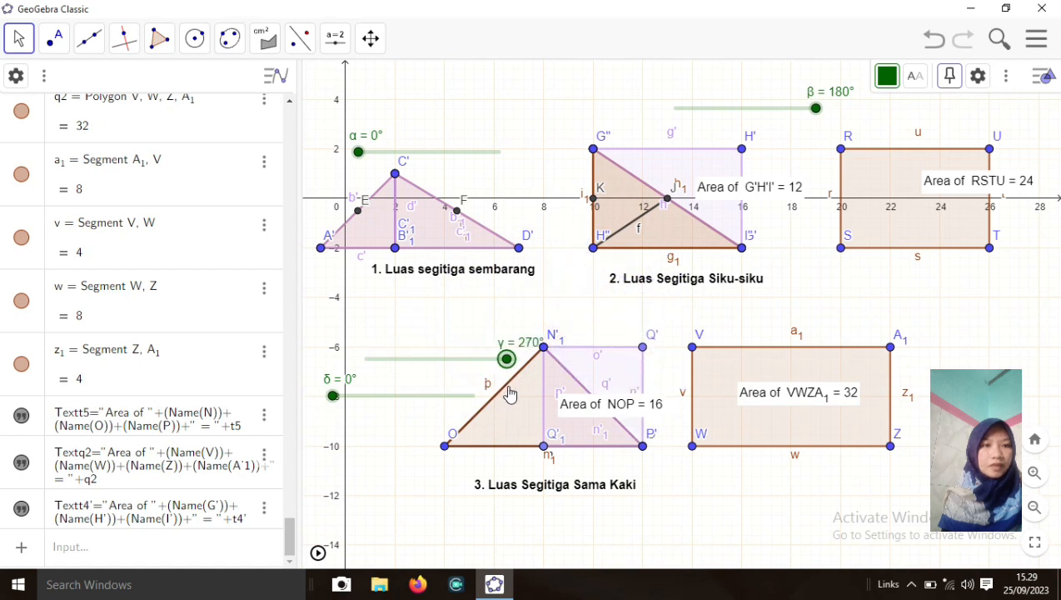
pyautogui.moveTo(333, 400); pyautogui.dragTo(503, 393)
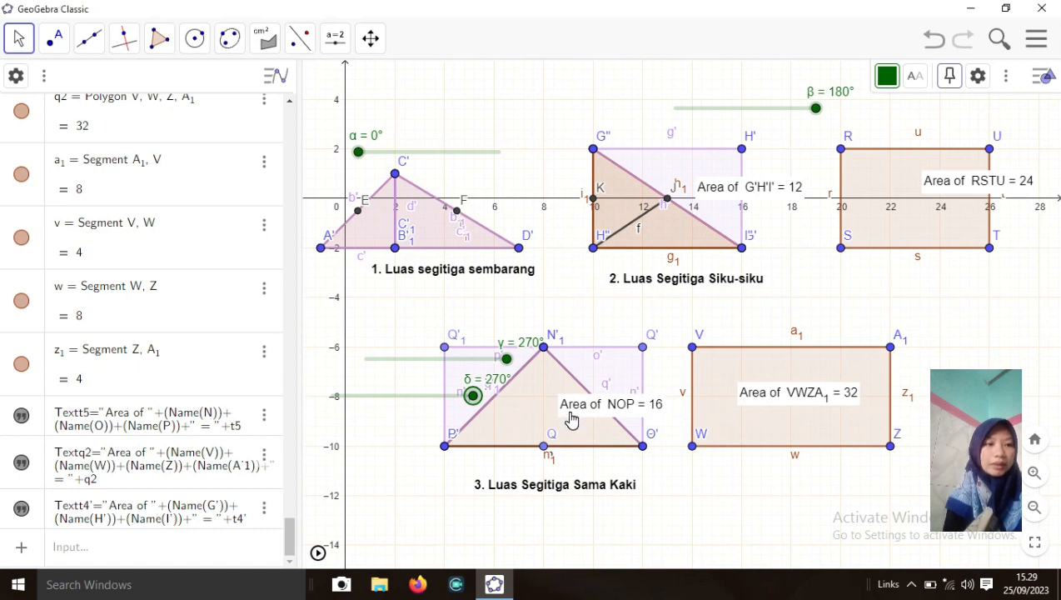
# Measure triangle NOP's area of 16 with the Area tool, then click nearby on the canvas
pyautogui.click(272, 45)
pyautogui.click(302, 188)
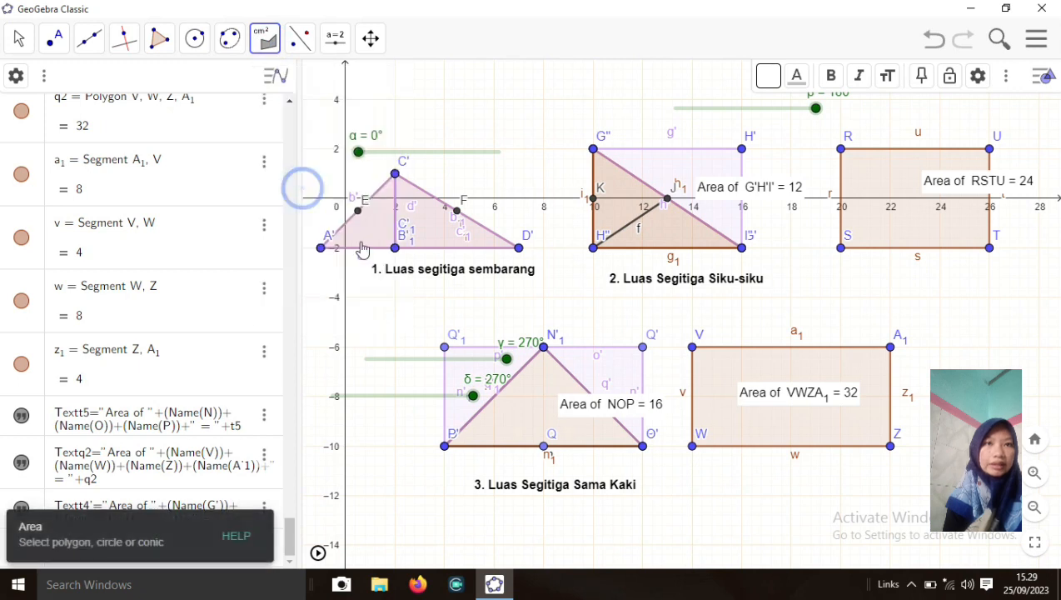
pyautogui.click(534, 419)
pyautogui.click(623, 411)
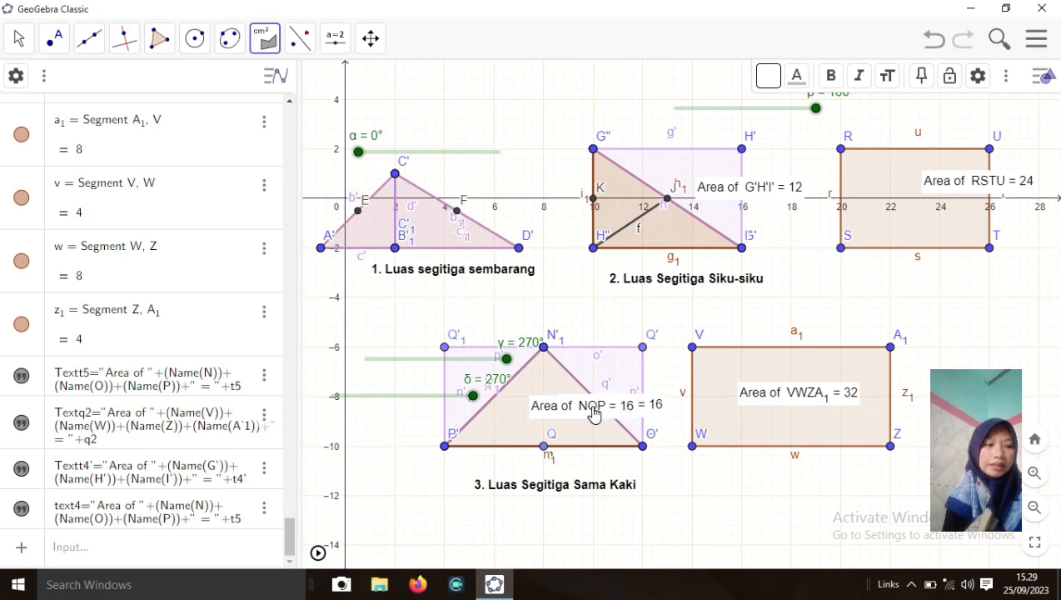
pyautogui.click(594, 413)
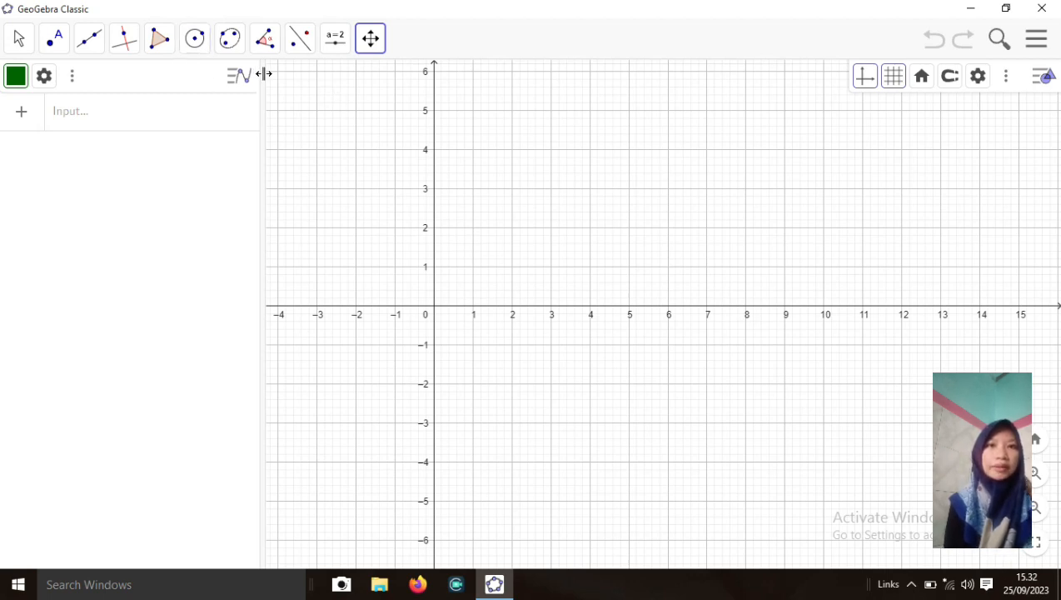
# Draw triangle t1 through A (3, 0), B (3, 2) and C (0, 0) with the Polygon tool
pyautogui.click(159, 55)
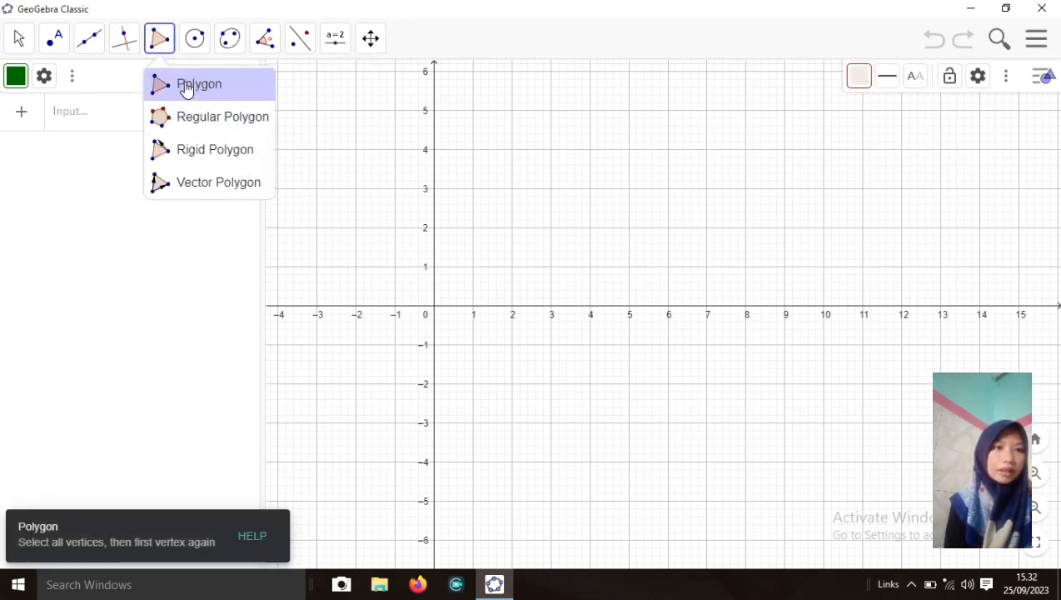
pyautogui.click(187, 86)
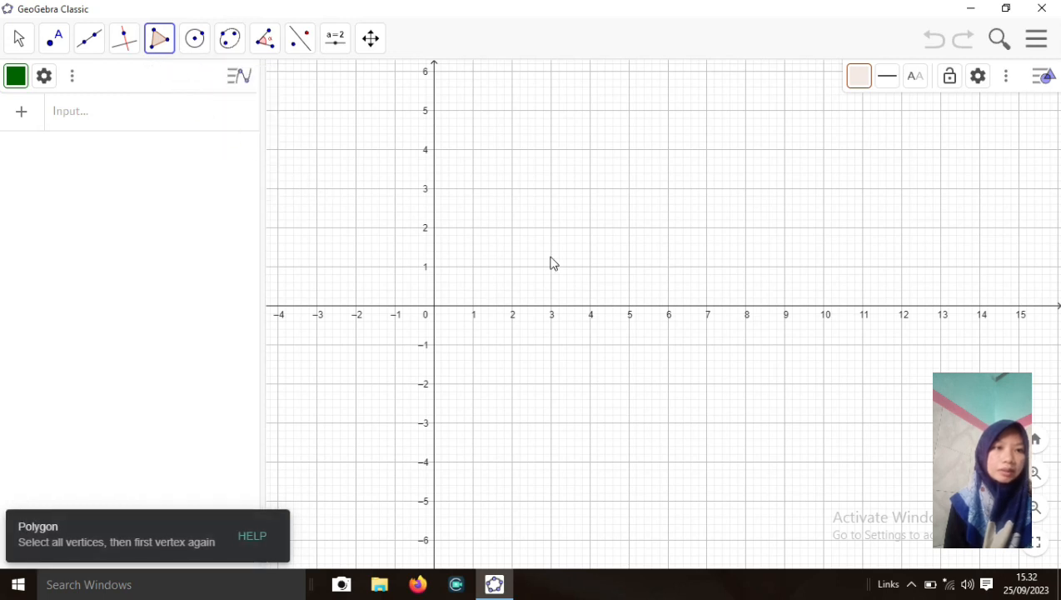
pyautogui.click(551, 310)
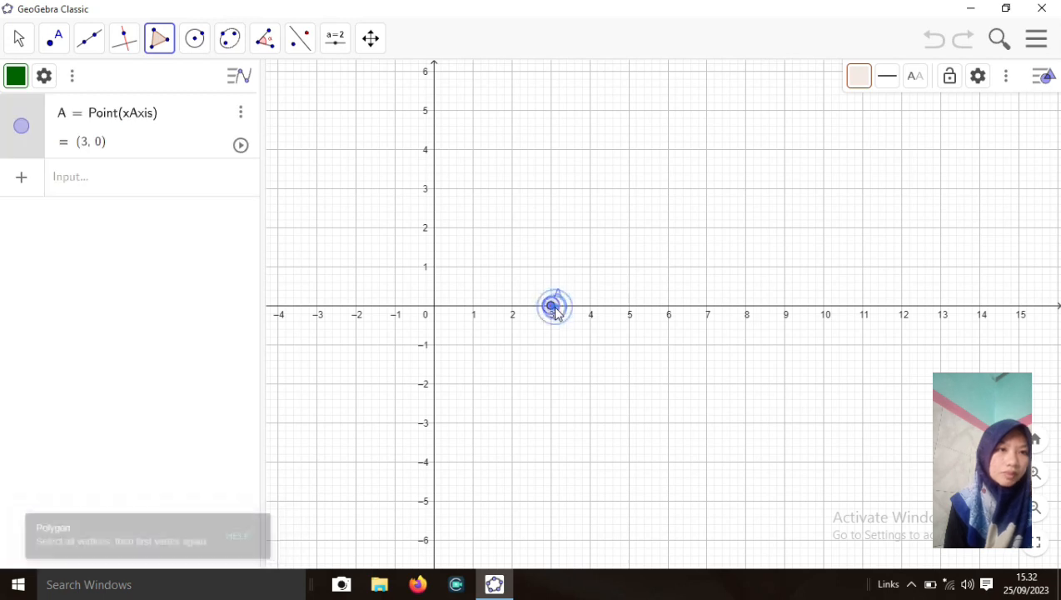
pyautogui.click(551, 228)
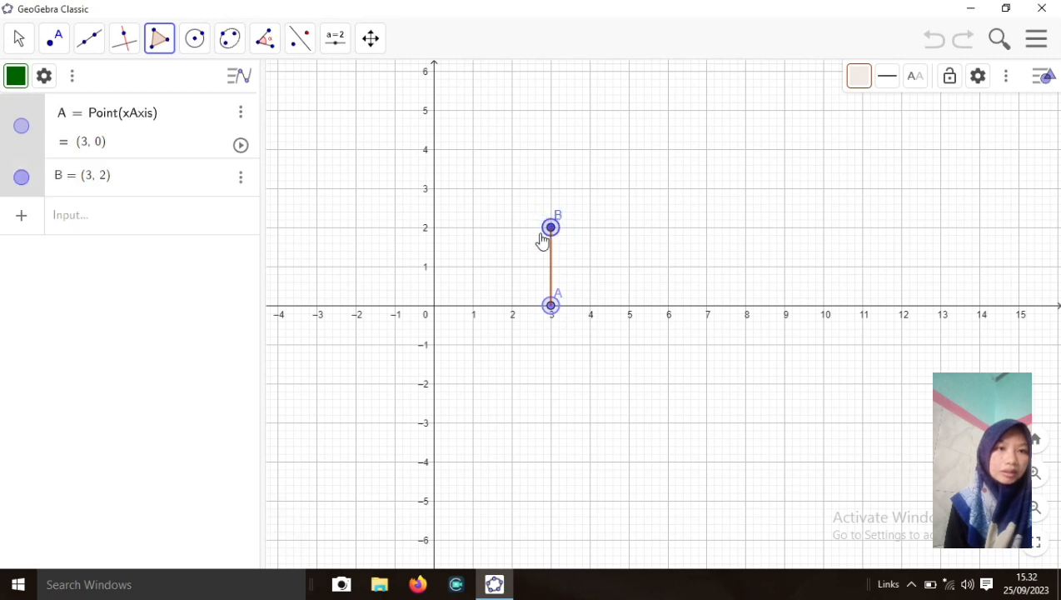
pyautogui.click(433, 306)
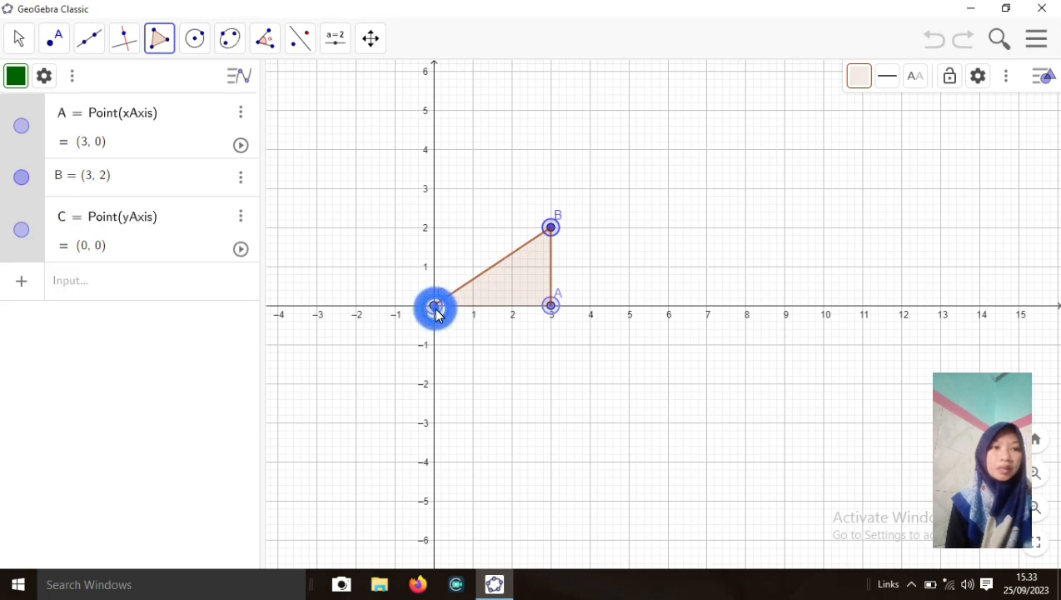
pyautogui.click(551, 305)
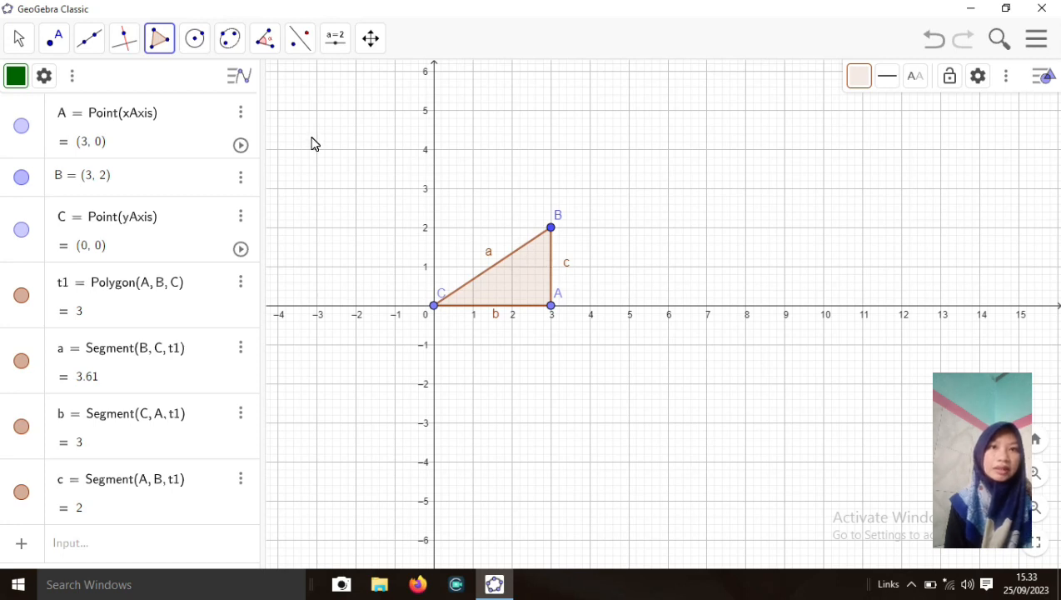
pyautogui.click(165, 48)
pyautogui.click(177, 83)
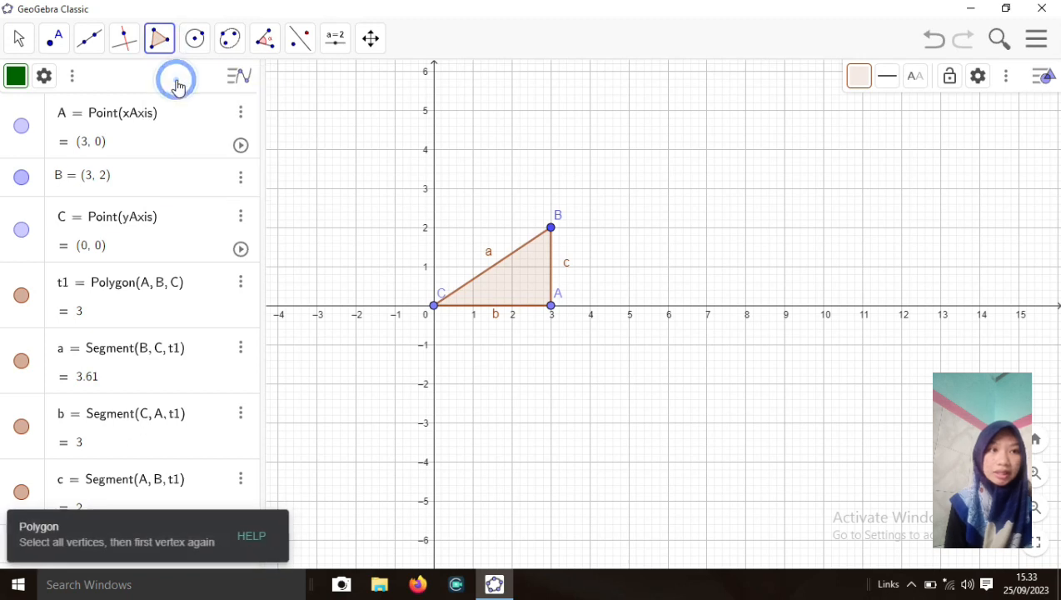
# Draw triangle t2 through B, D (7, 0) and A, closing it back at B
pyautogui.click(552, 229)
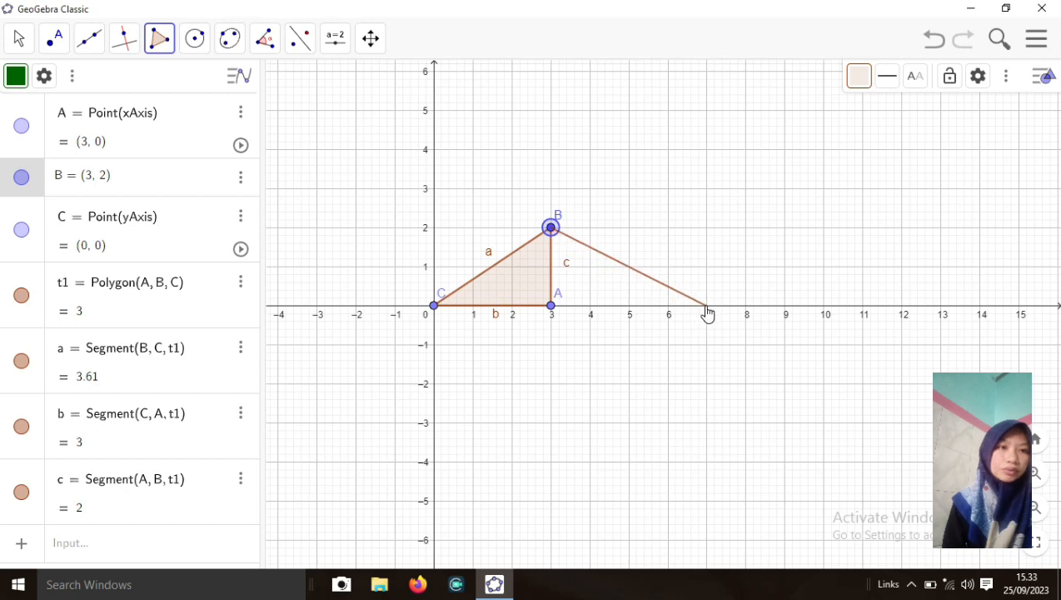
pyautogui.click(707, 306)
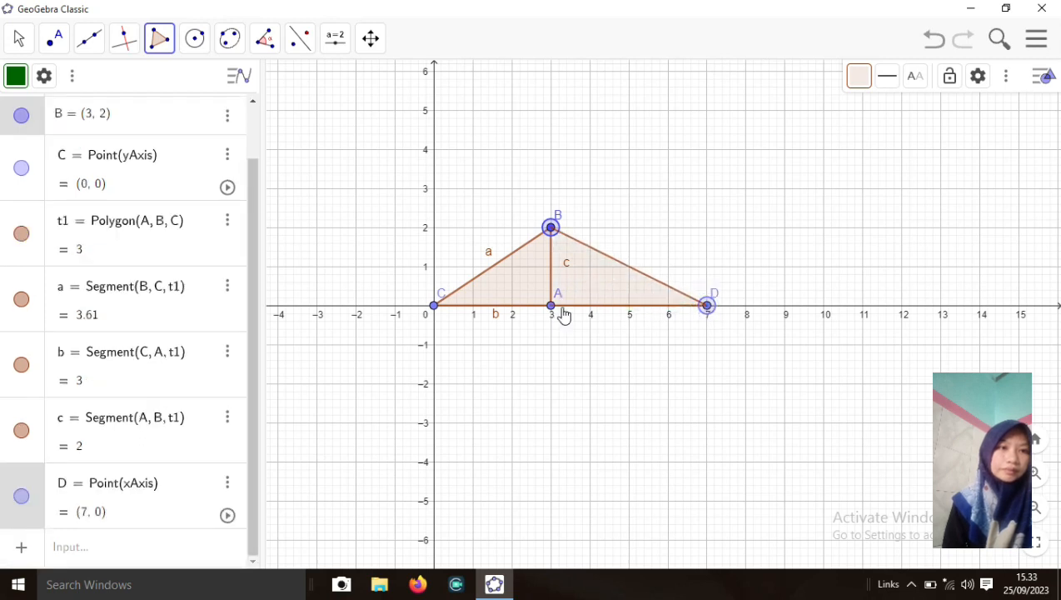
pyautogui.click(552, 307)
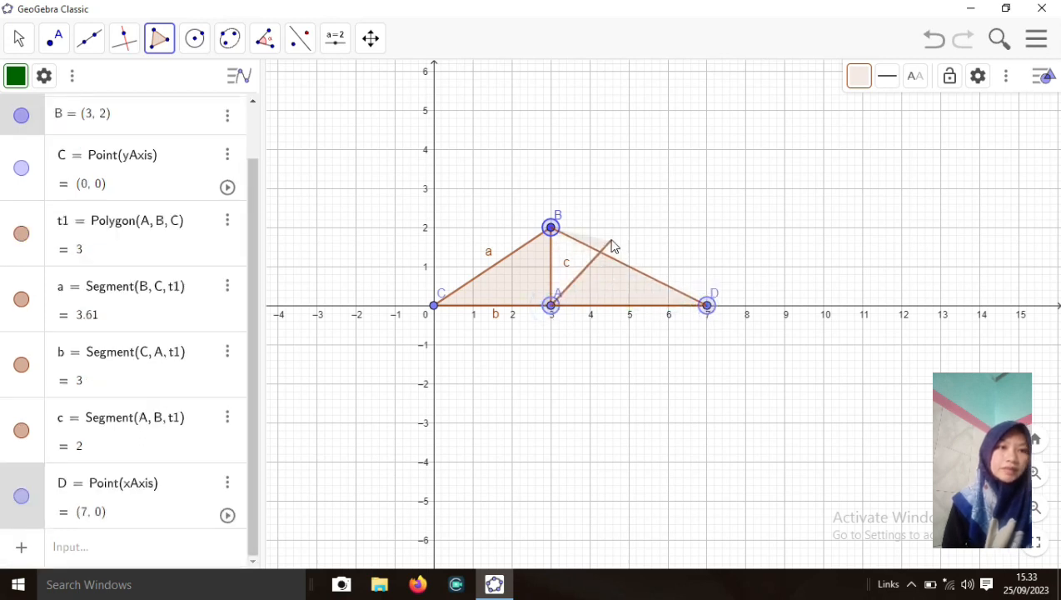
pyautogui.click(550, 227)
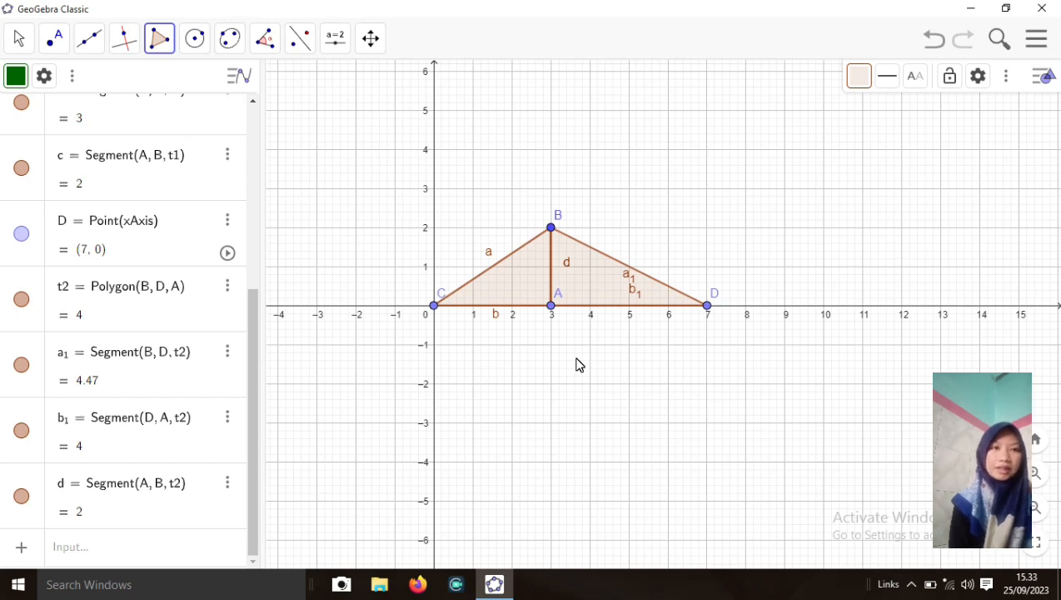
# Undo the stray point E created by the extra clicks
pyautogui.click(518, 277)
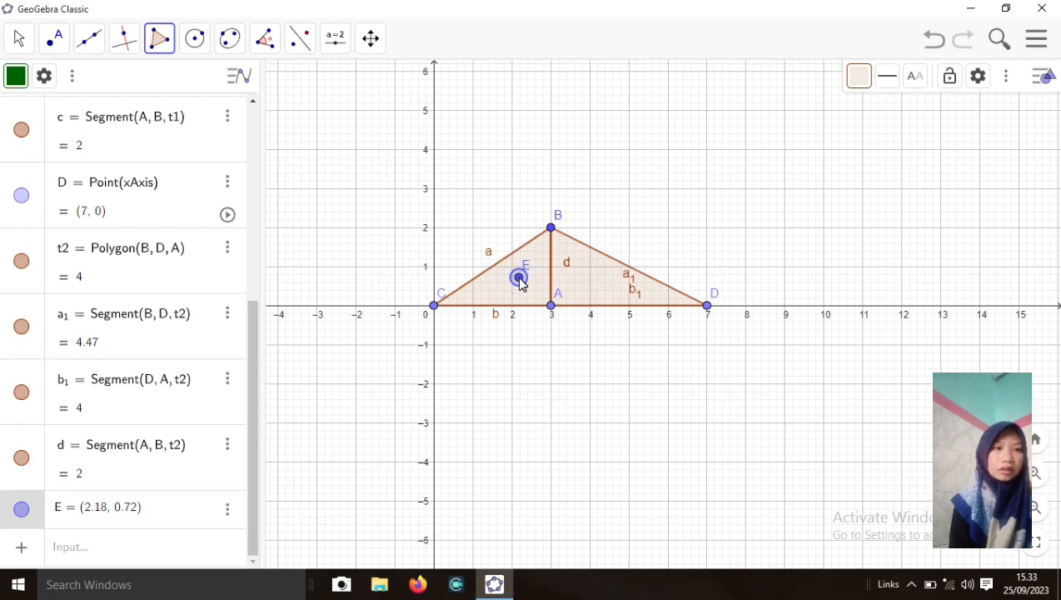
pyautogui.hotkey('ctrl', 'z')
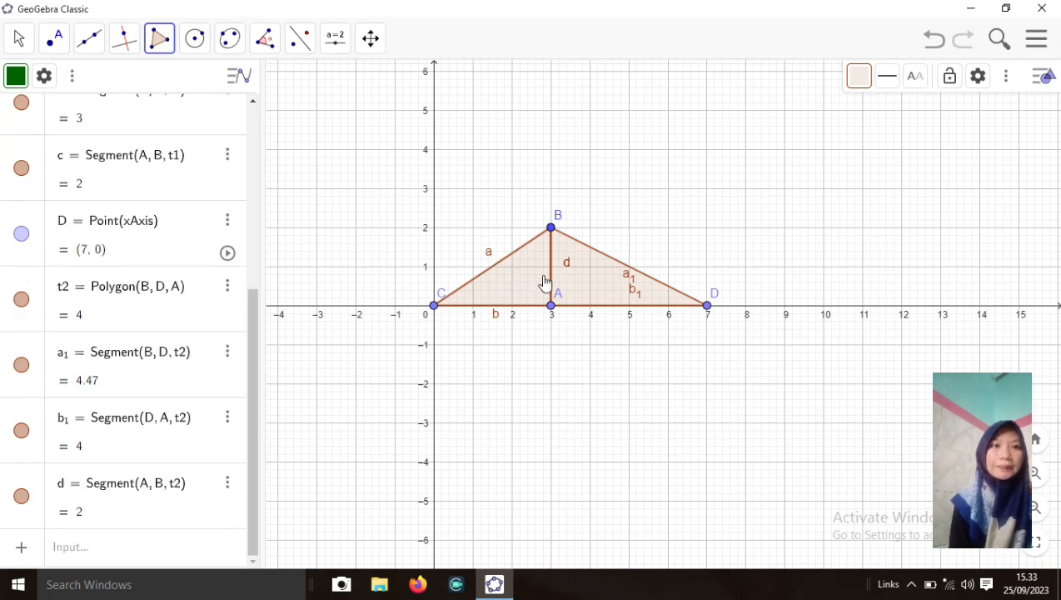
pyautogui.click(582, 280)
pyautogui.hotkey('ctrl', 'z')
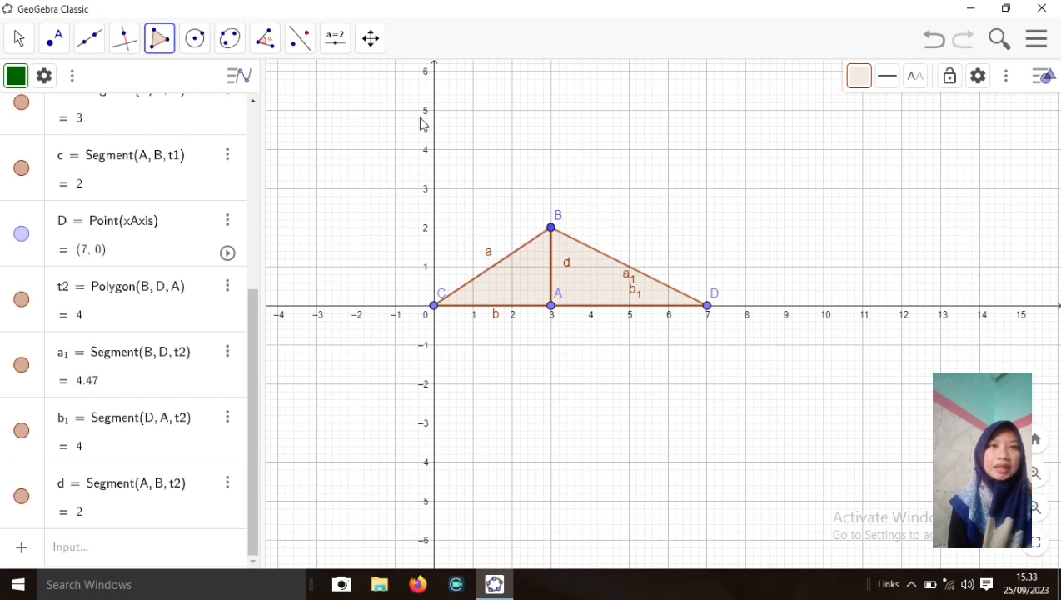
# Add an angle slider ranging from 0° to 360° and select its name for renaming
pyautogui.click(340, 50)
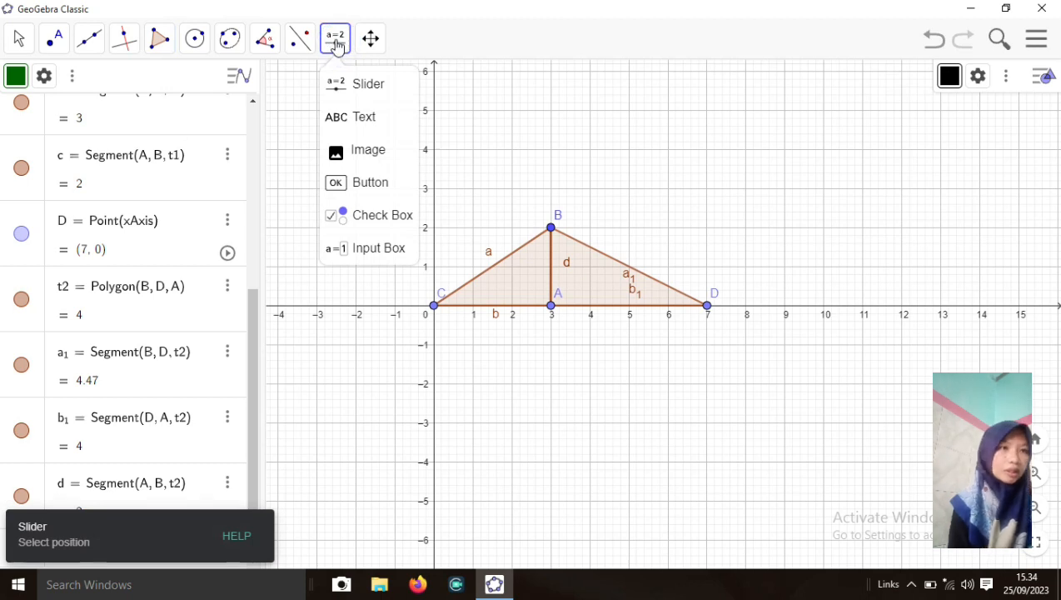
pyautogui.click(369, 85)
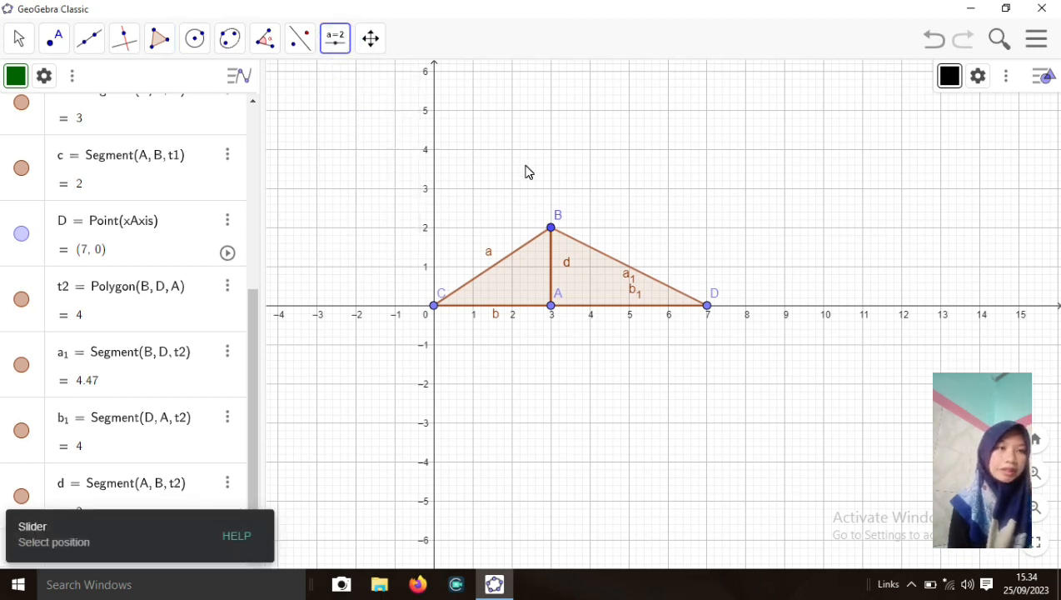
pyautogui.click(670, 197)
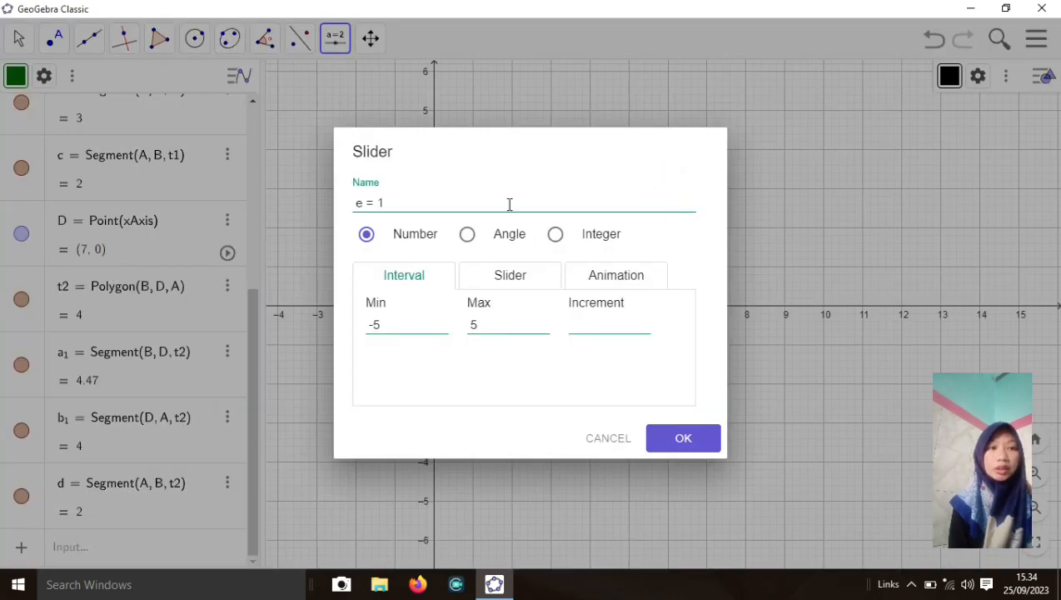
pyautogui.click(467, 237)
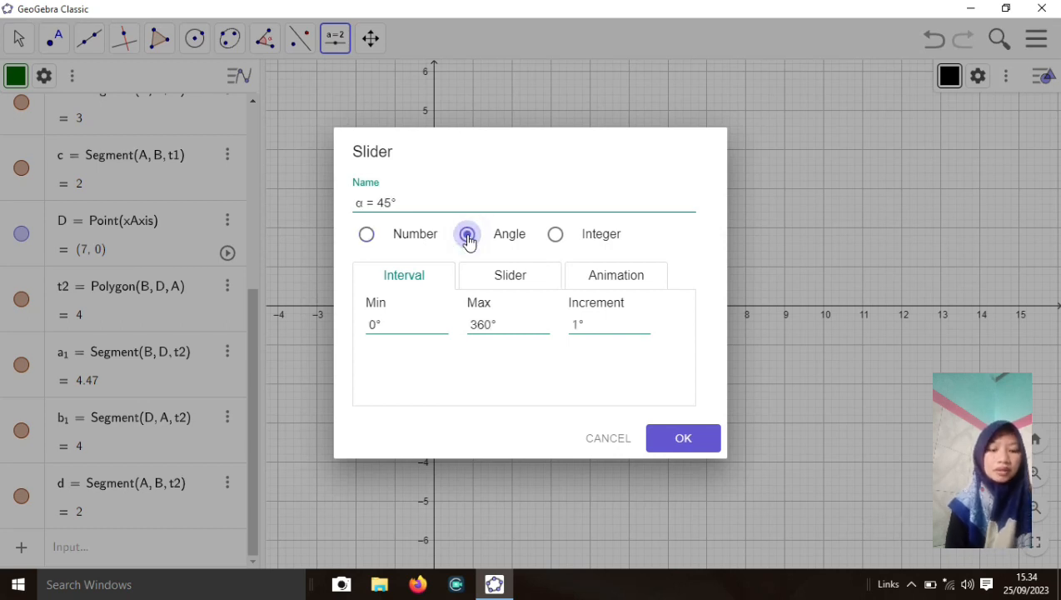
pyautogui.click(401, 204)
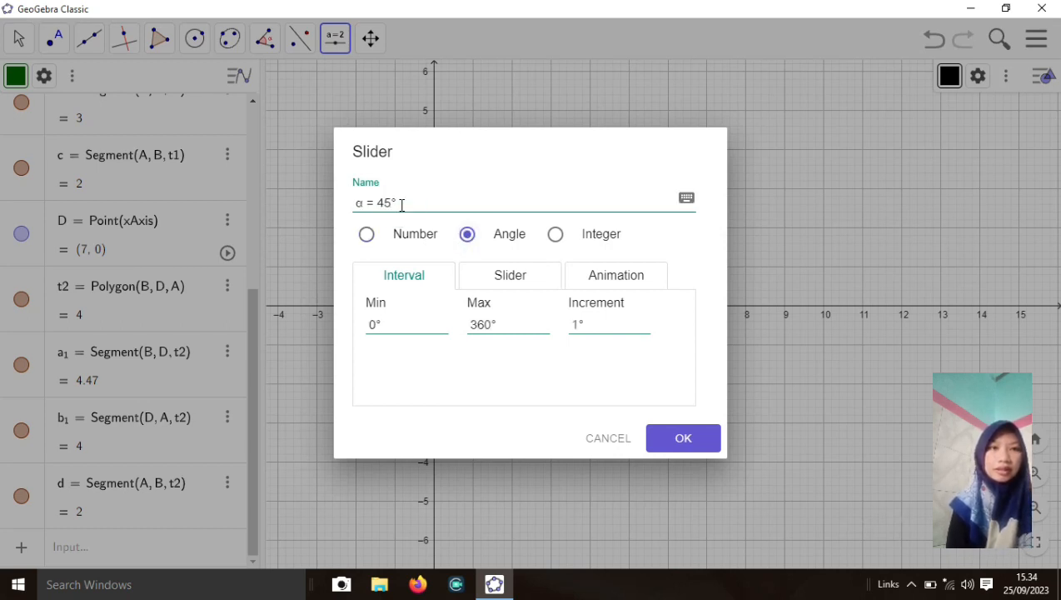
pyautogui.moveTo(397, 204); pyautogui.dragTo(359, 205)
pyautogui.hotkey('ctrl', 'c')
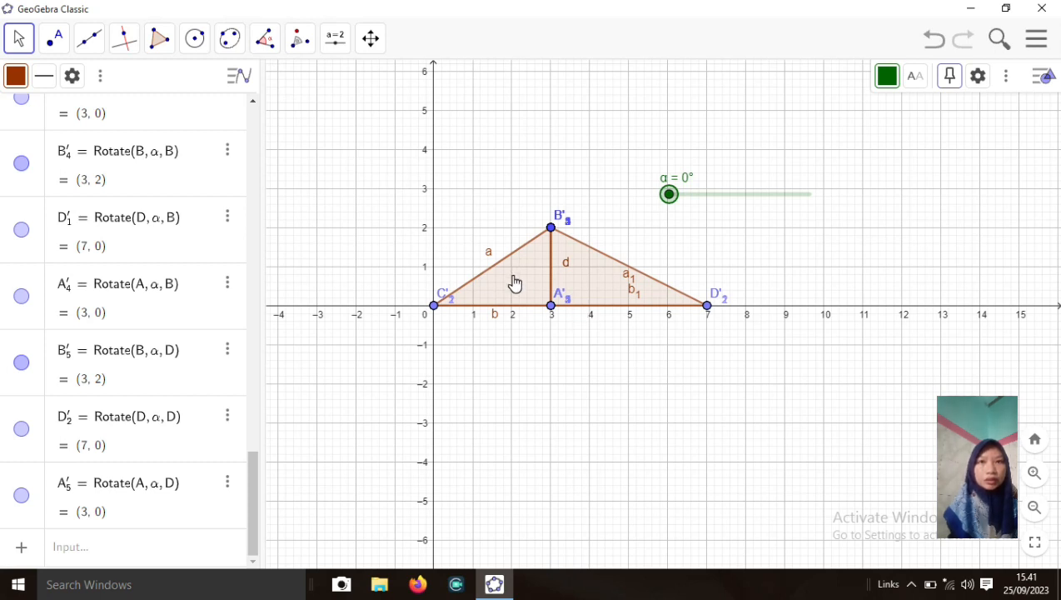
# Mark midpoint E (1.5, 1) on segment a and midpoint F (5, 1) on segment a1
pyautogui.click(55, 42)
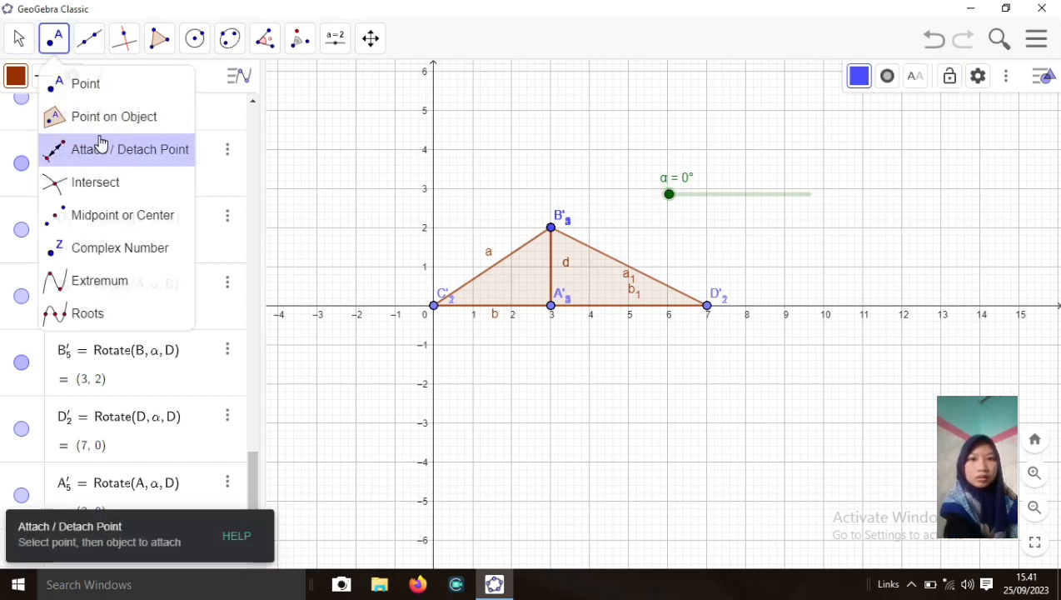
pyautogui.click(89, 218)
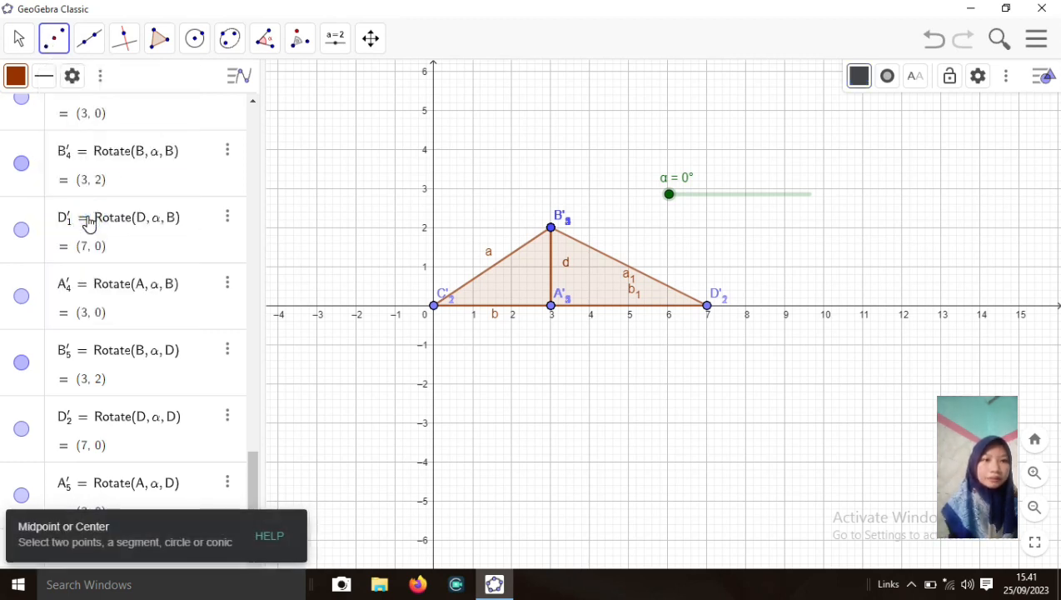
pyautogui.click(492, 270)
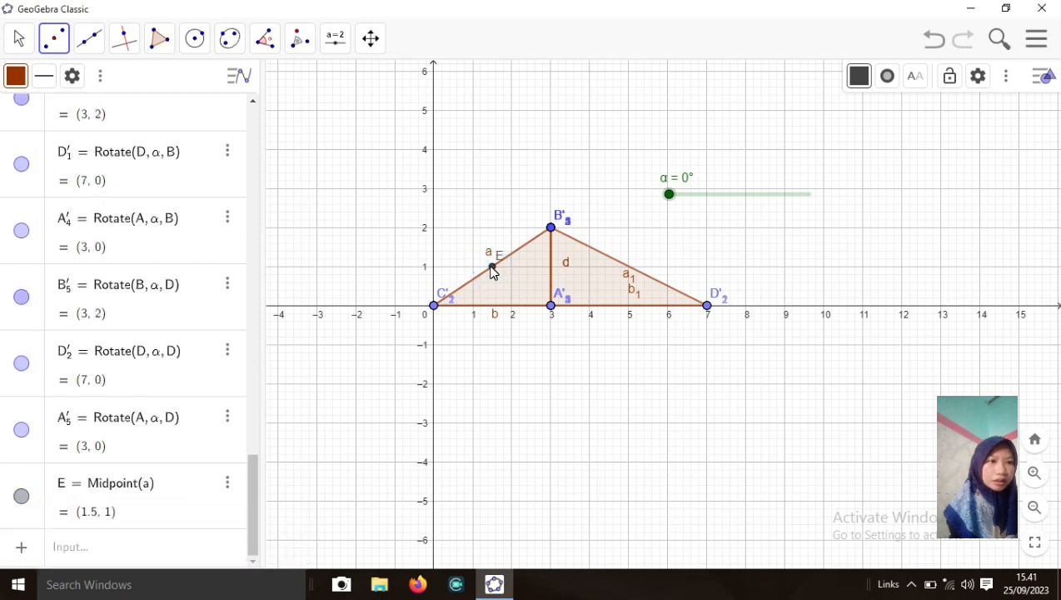
pyautogui.click(617, 268)
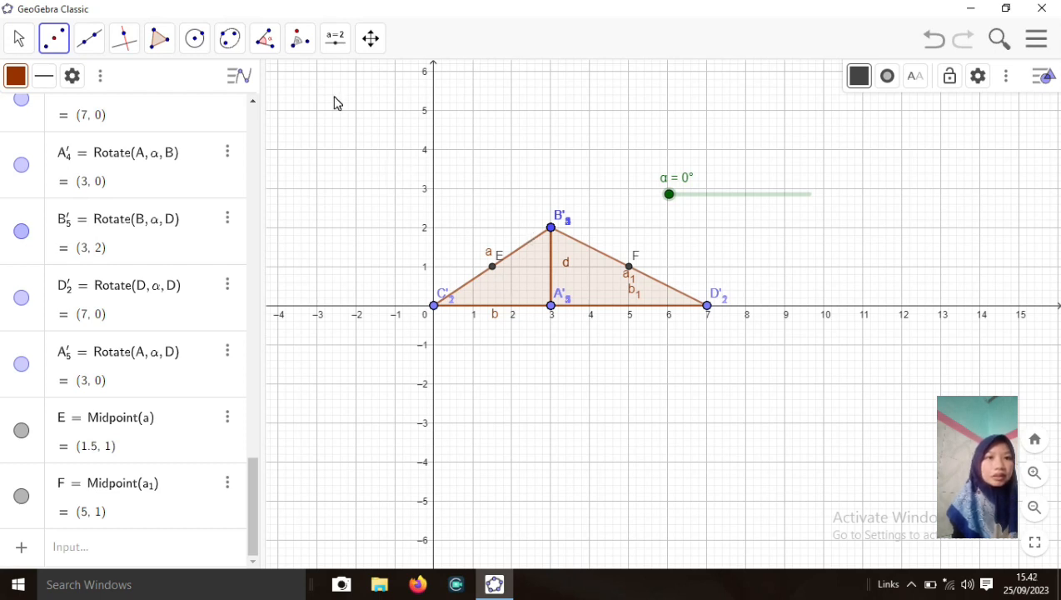
# Rotate triangle t1 clockwise by α about point E, then swing slider α to test it
pyautogui.click(306, 48)
pyautogui.click(349, 188)
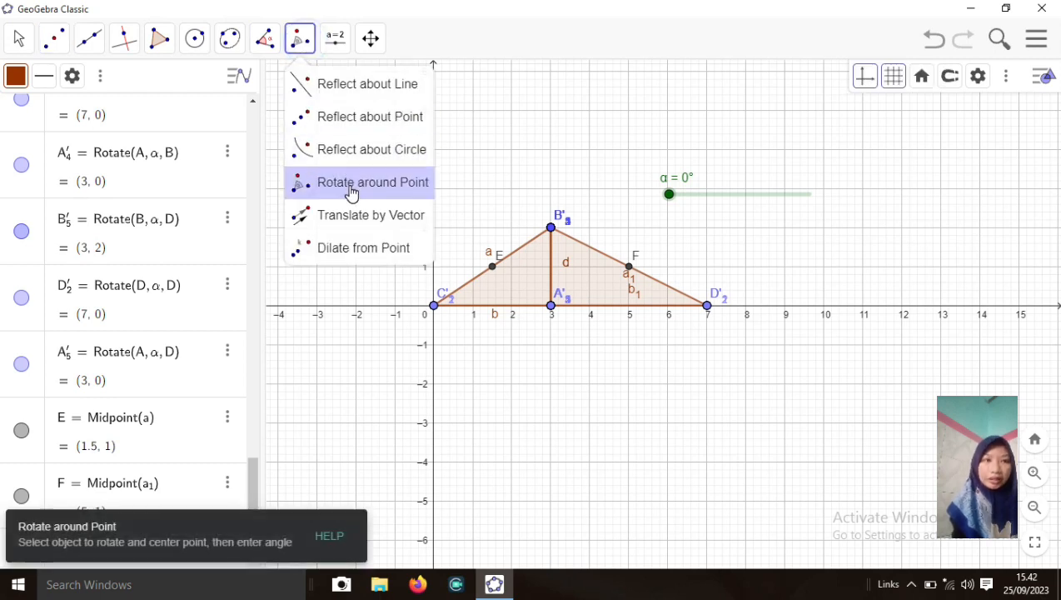
pyautogui.click(507, 291)
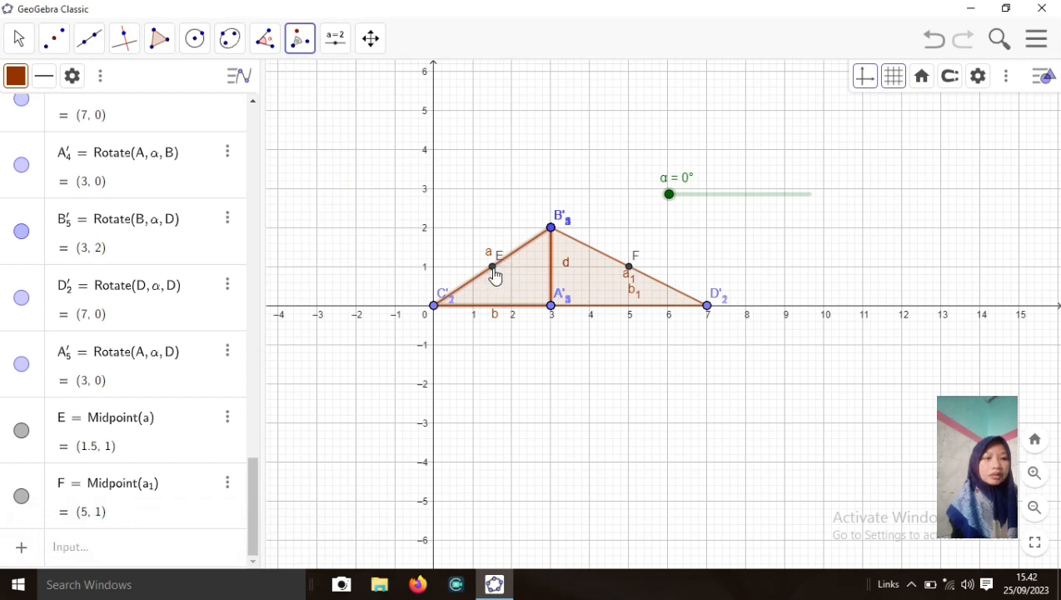
pyautogui.click(493, 271)
pyautogui.click(431, 286)
pyautogui.press('BackSpace')
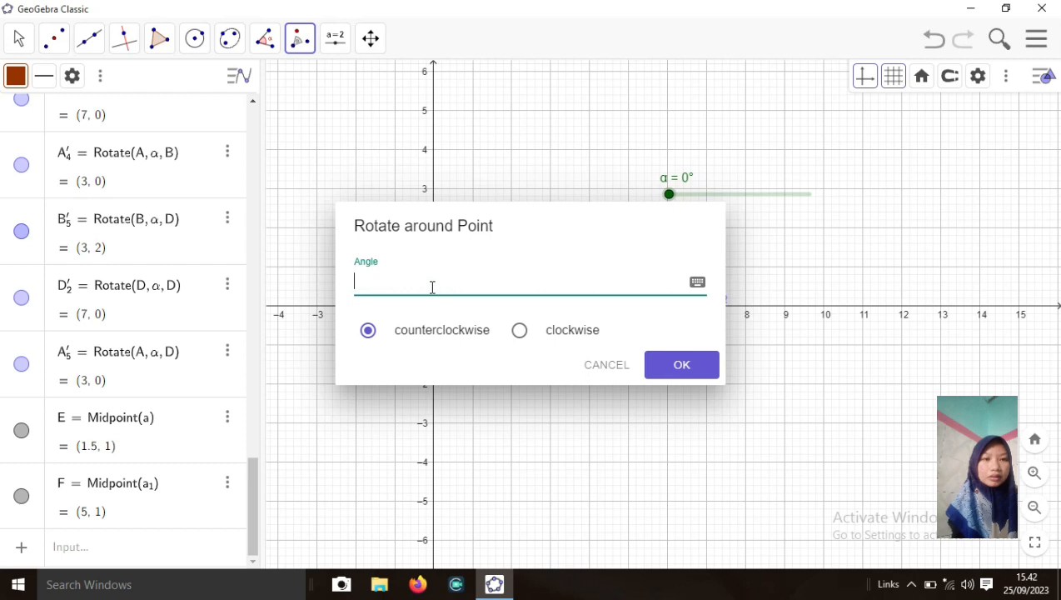
pyautogui.hotkey('ctrl', 'v')
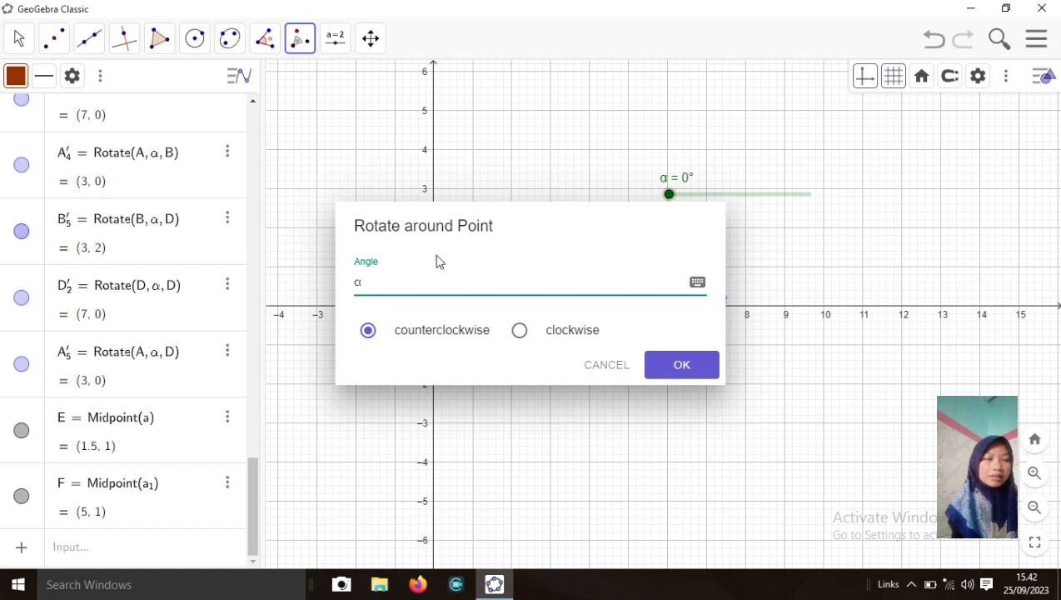
pyautogui.click(523, 331)
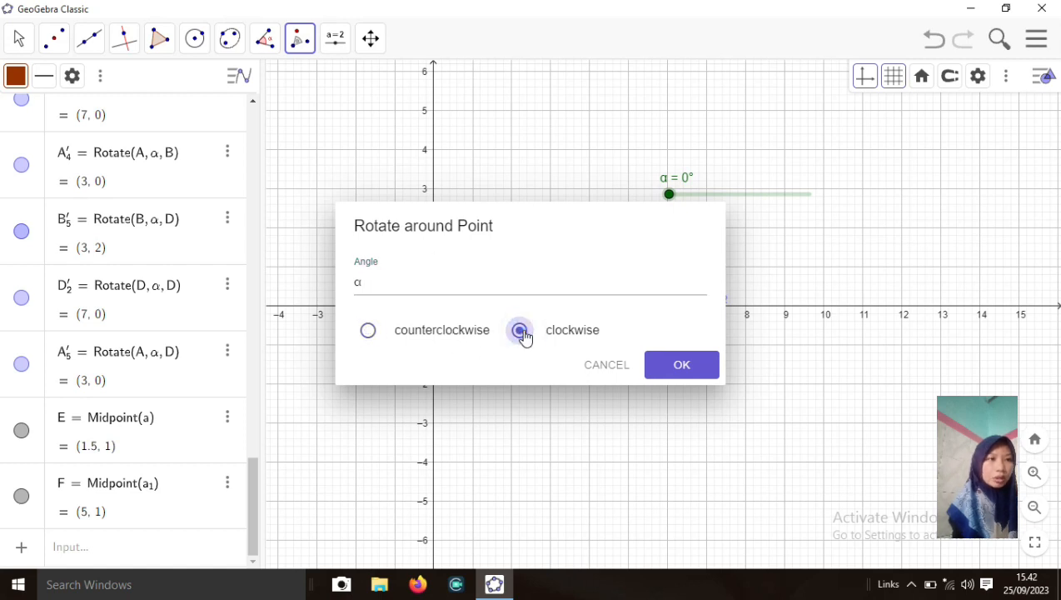
pyautogui.click(654, 365)
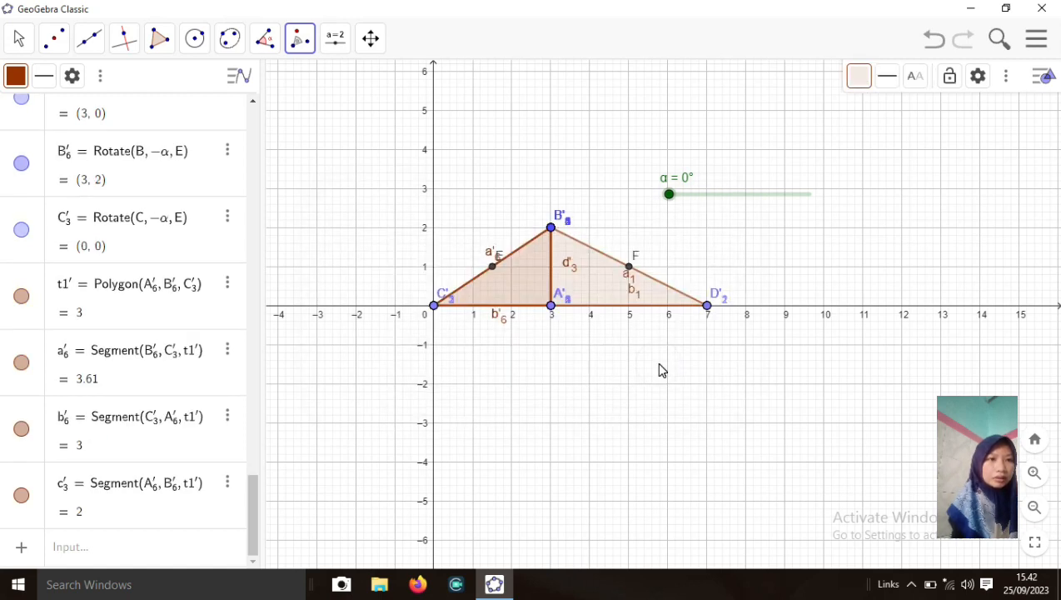
pyautogui.moveTo(669, 194)
pyautogui.mouseDown()
pyautogui.moveTo(761, 194)
pyautogui.moveTo(666, 200)
pyautogui.mouseUp()
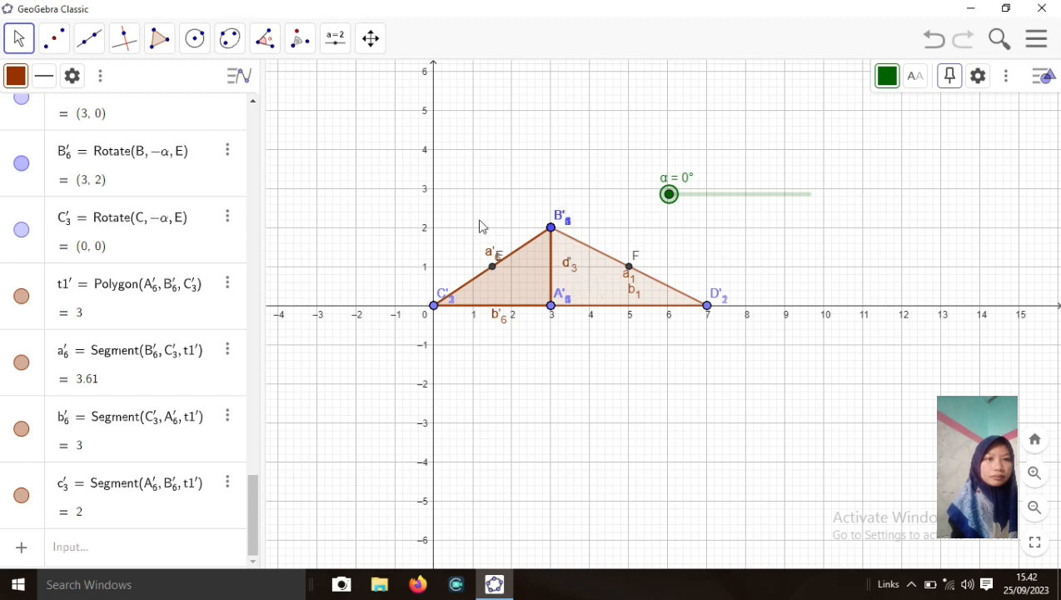
pyautogui.click(300, 38)
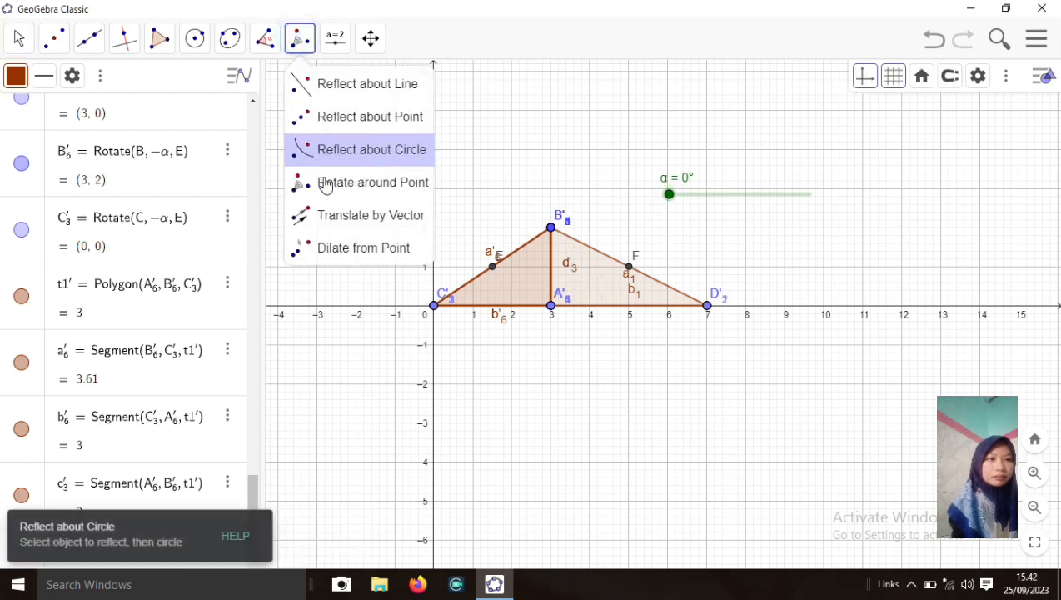
# Rotate triangle t2 counterclockwise by α about point F, then swing slider α to test it
pyautogui.click(326, 182)
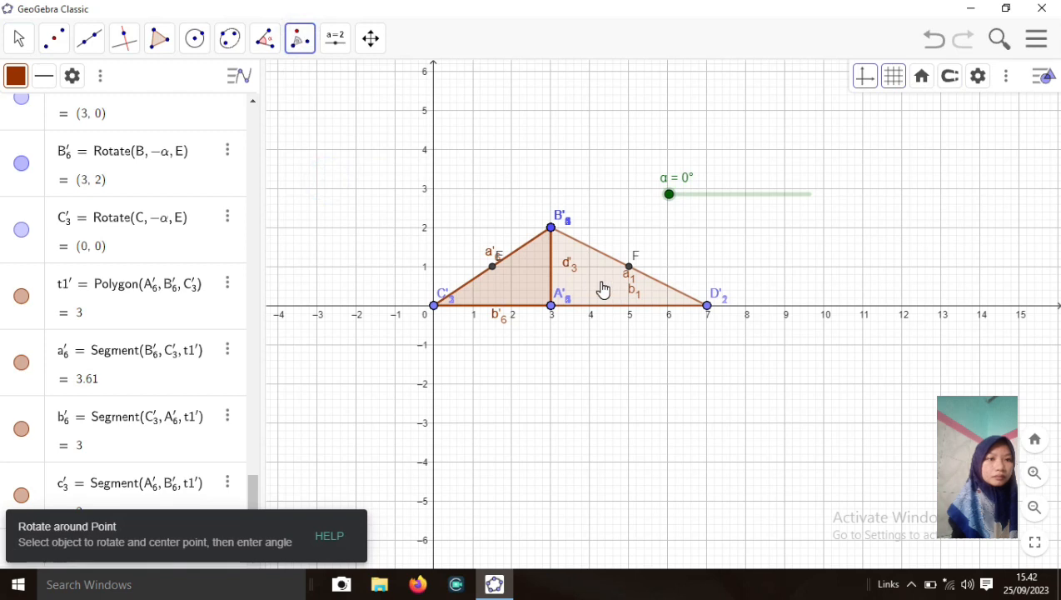
pyautogui.click(605, 282)
pyautogui.click(629, 268)
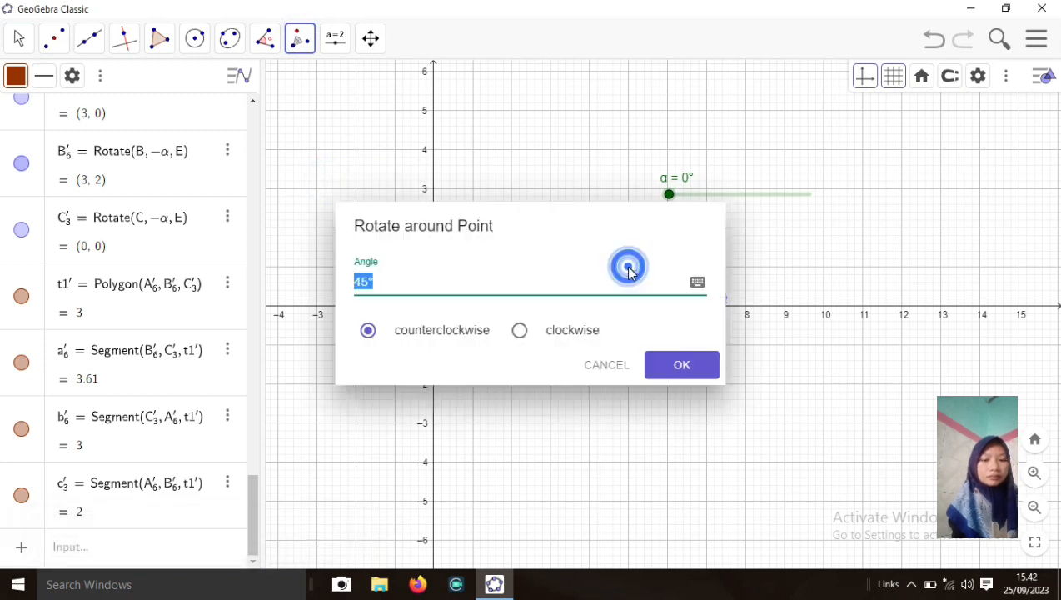
pyautogui.click(537, 284)
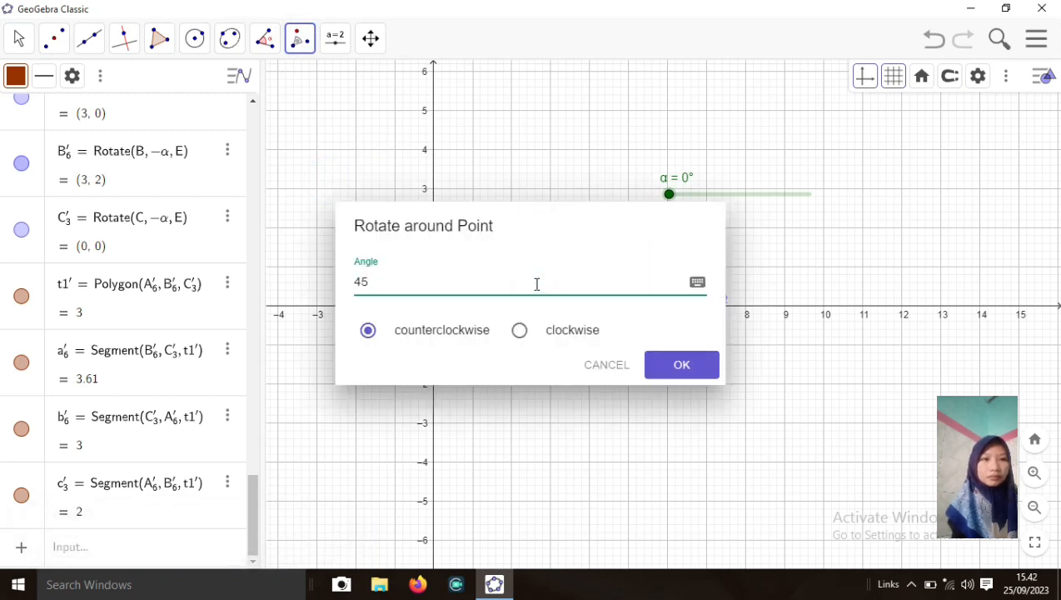
pyautogui.write('α = 45')
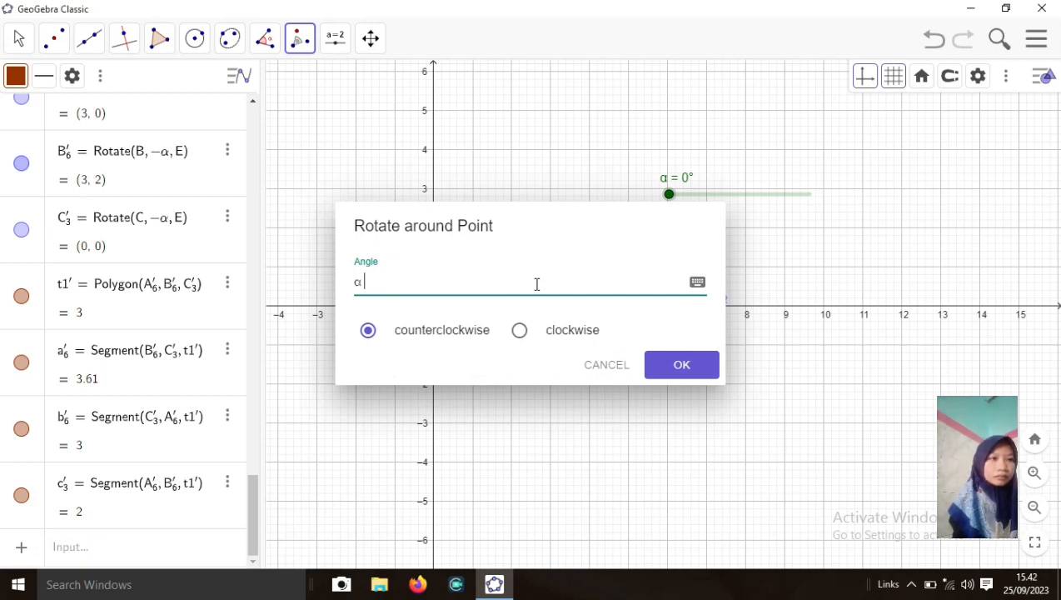
pyautogui.click(670, 366)
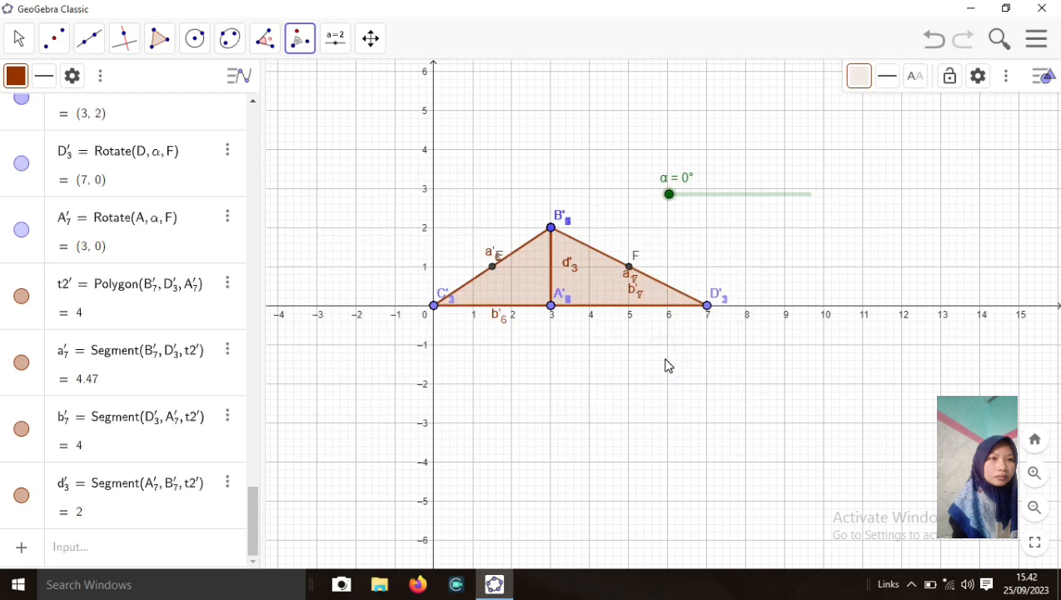
pyautogui.moveTo(671, 203)
pyautogui.mouseDown()
pyautogui.moveTo(740, 195)
pyautogui.moveTo(654, 205)
pyautogui.moveTo(671, 207)
pyautogui.mouseUp()
# Lower slider α's maximum from 360° to 180° and drag α to 180°
pyautogui.rightClick(669, 196)
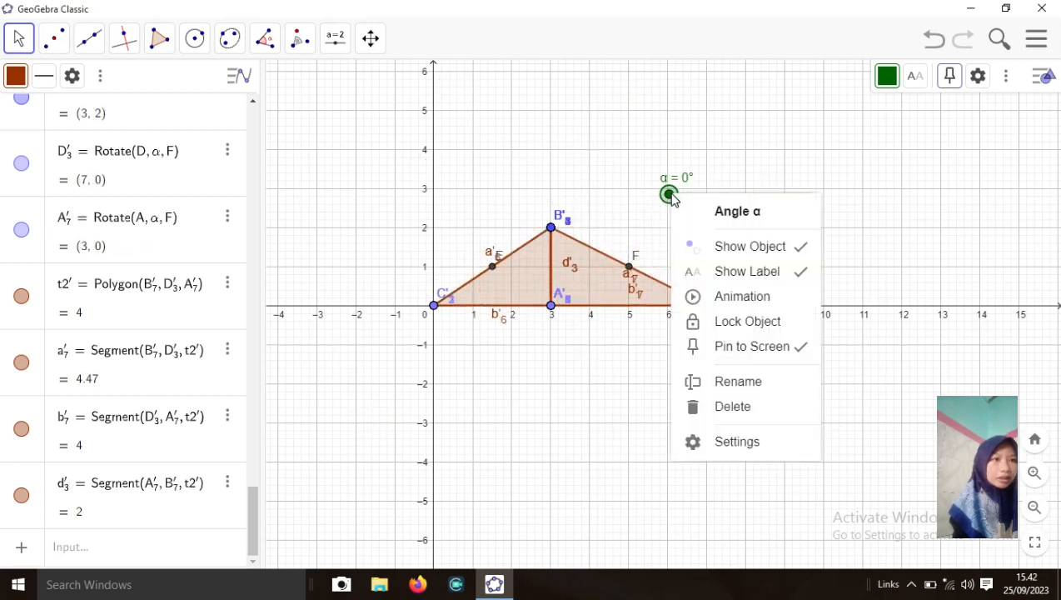
pyautogui.click(721, 443)
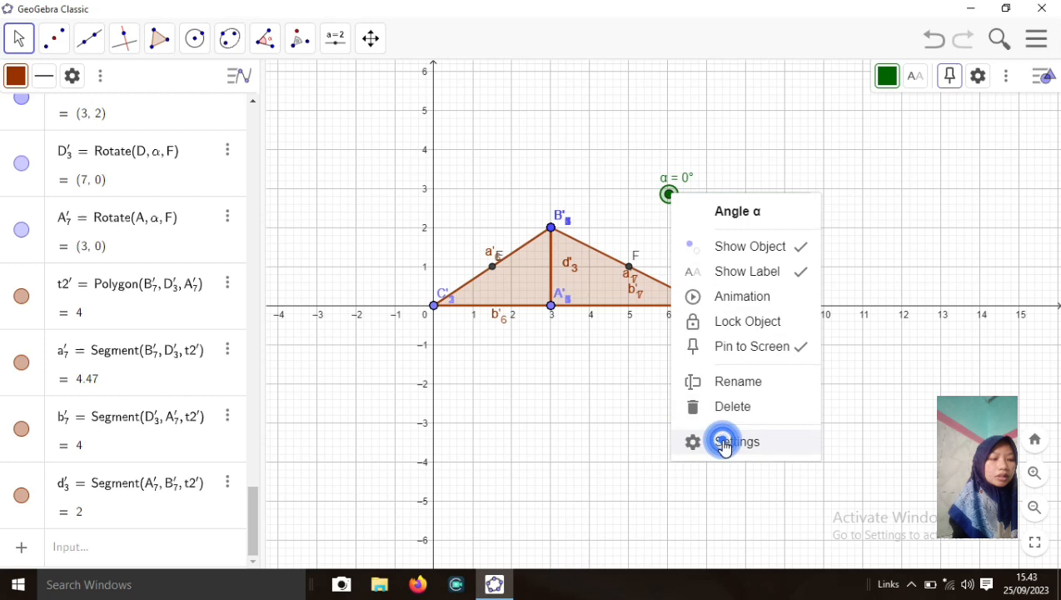
pyautogui.click(707, 182)
pyautogui.click(706, 182)
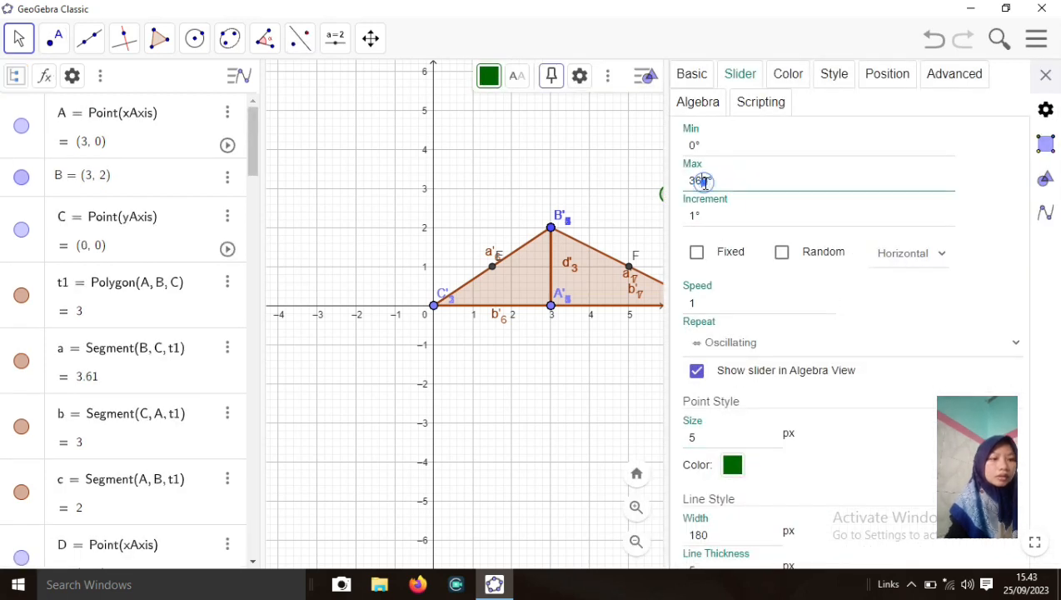
pyautogui.press('BackSpace')
pyautogui.press('BackSpace')
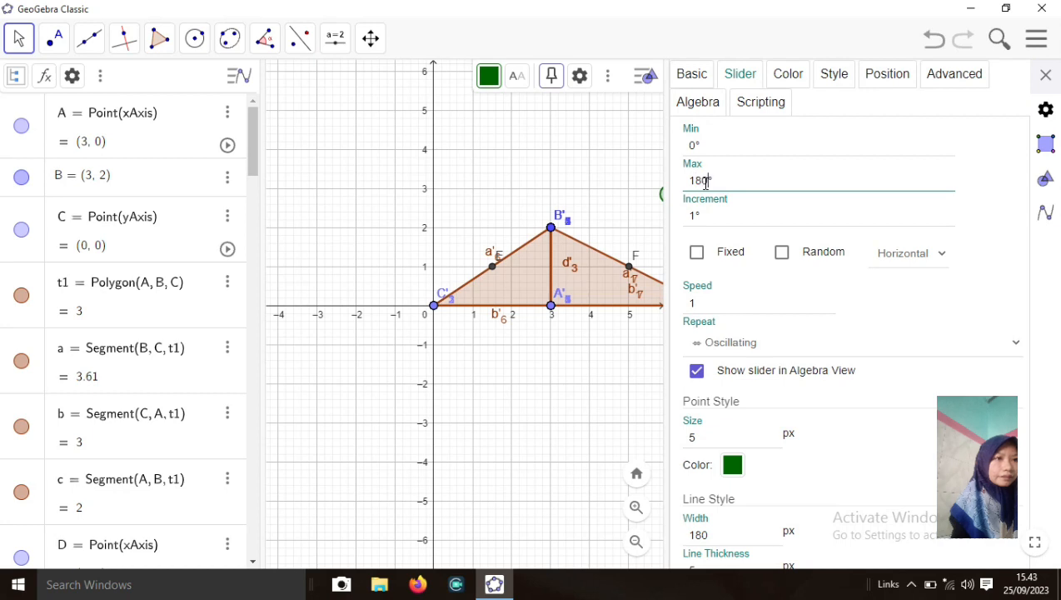
pyautogui.click(1047, 75)
pyautogui.moveTo(673, 198); pyautogui.dragTo(816, 204)
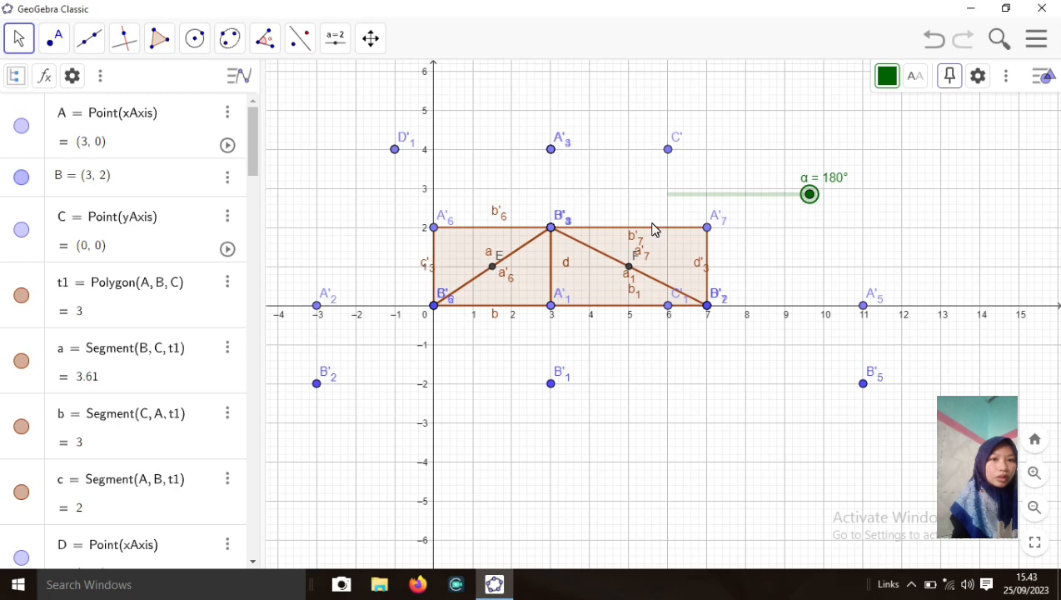
# Hide the stray rotated points A'2, B'2, B'1, B'5 and A'5
pyautogui.click(317, 306)
pyautogui.rightClick(318, 306)
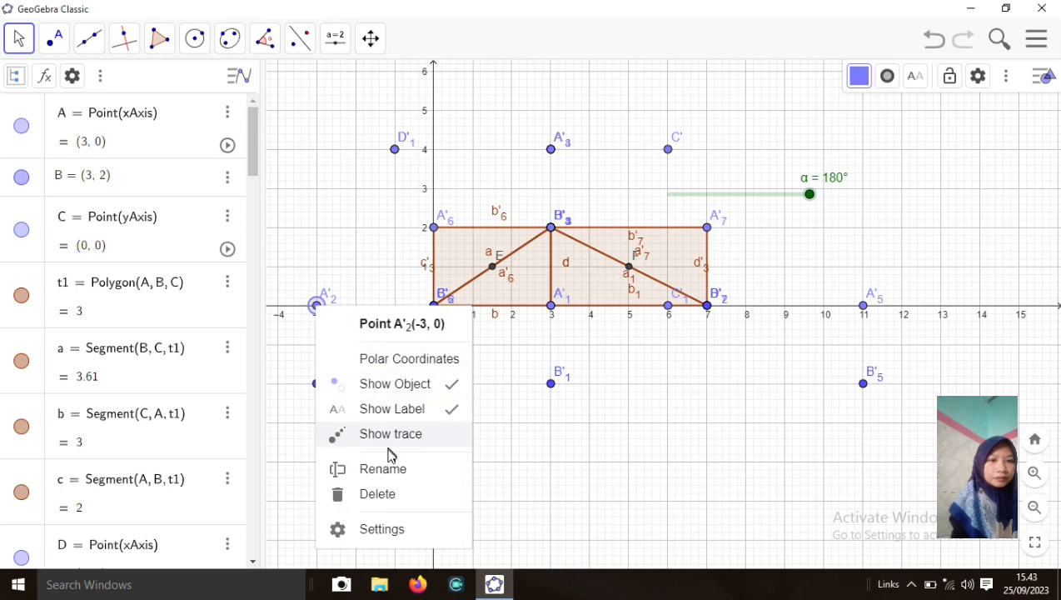
pyautogui.click(394, 384)
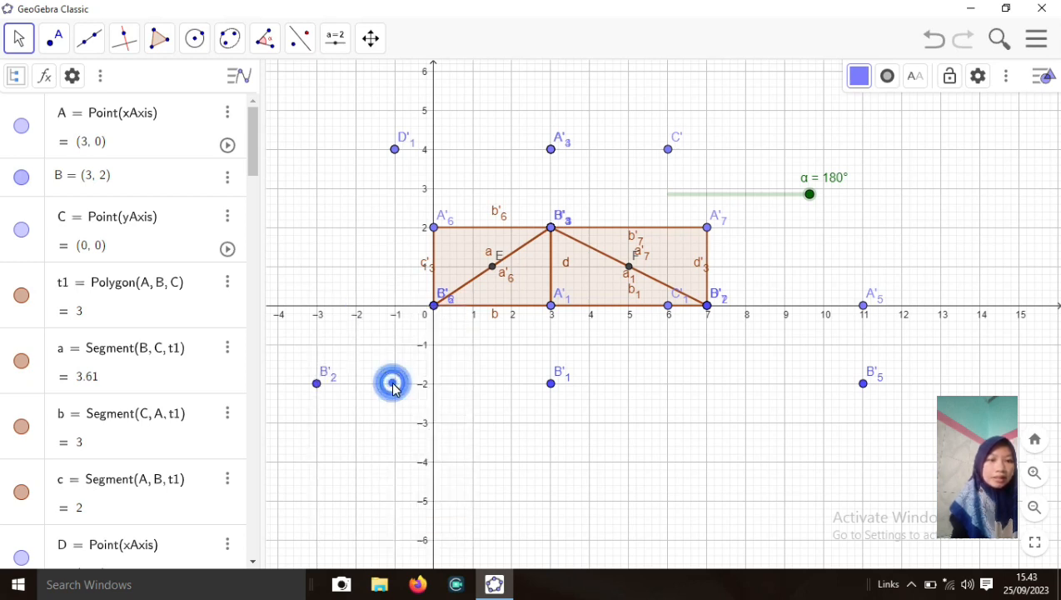
pyautogui.click(317, 384)
pyautogui.rightClick(318, 385)
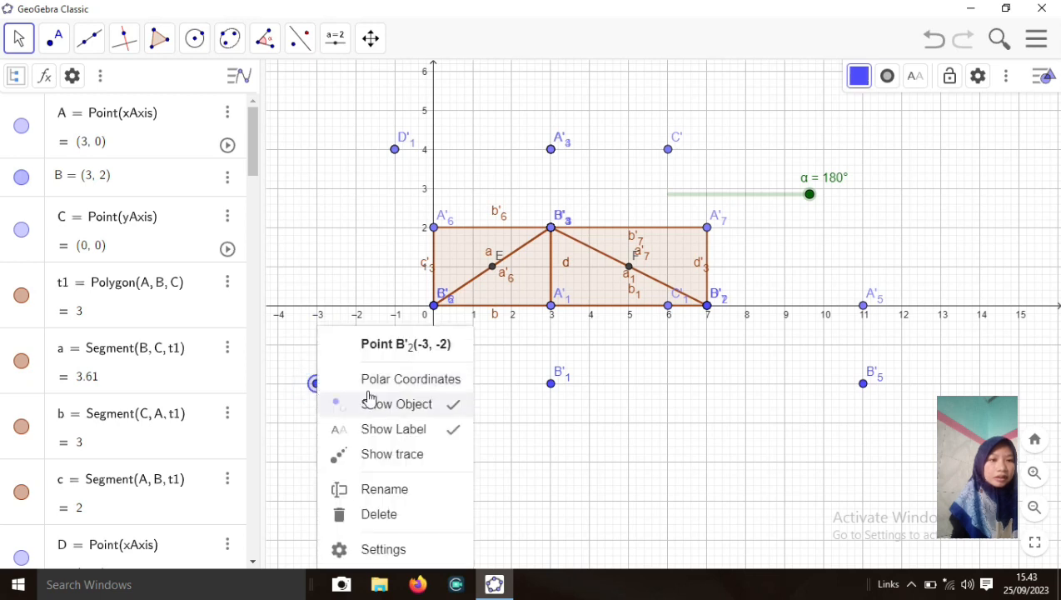
pyautogui.click(426, 407)
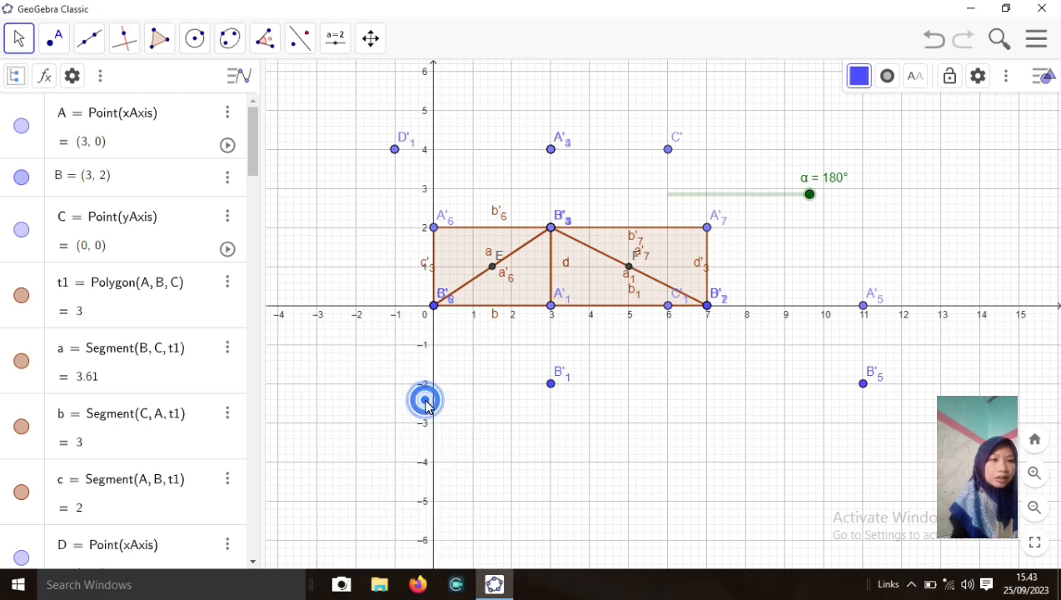
pyautogui.click(554, 386)
pyautogui.rightClick(553, 385)
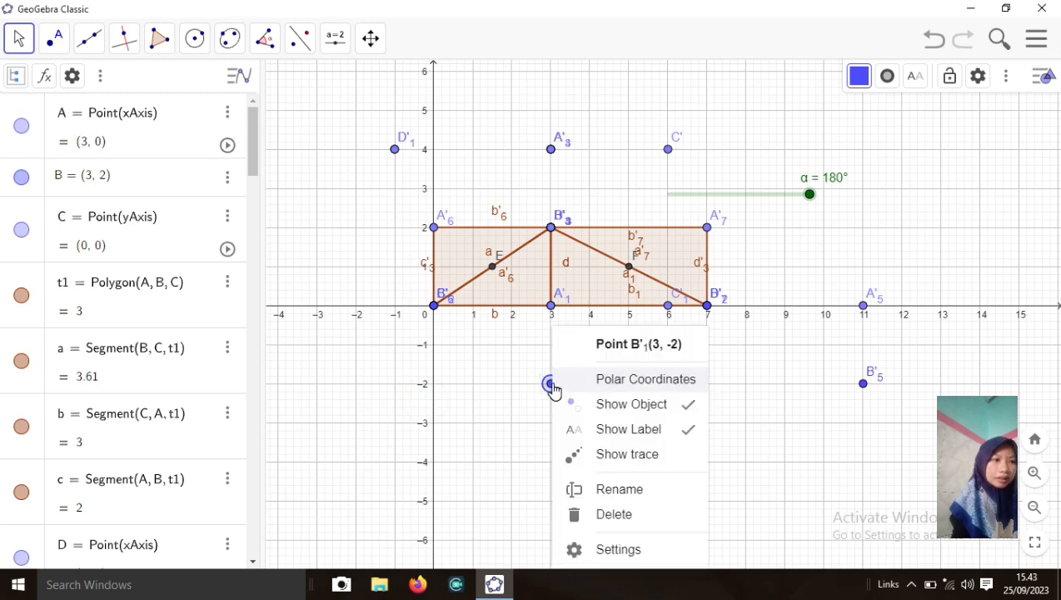
pyautogui.click(675, 405)
pyautogui.rightClick(863, 385)
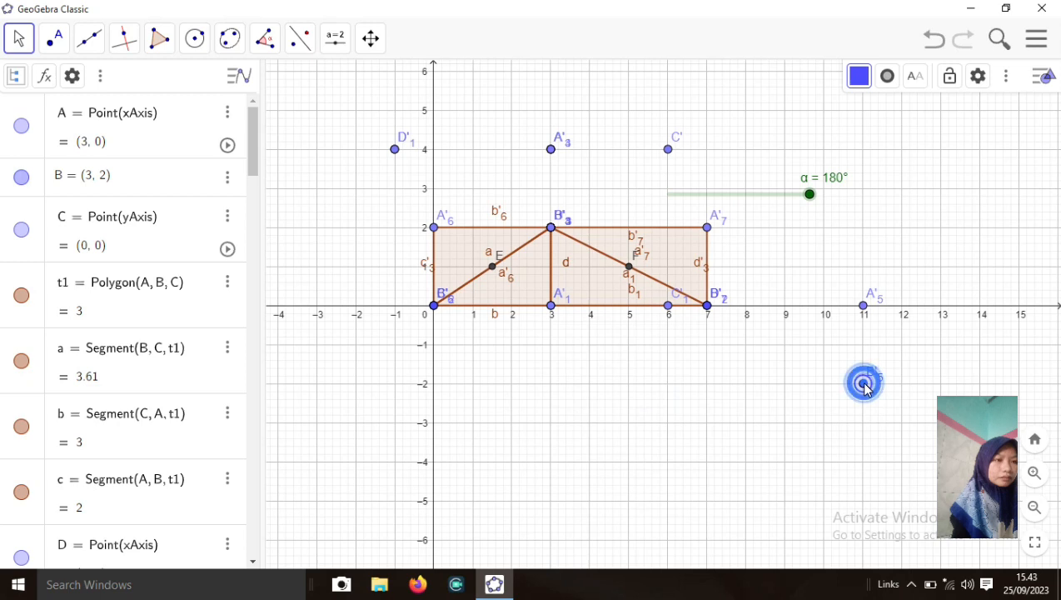
pyautogui.click(896, 406)
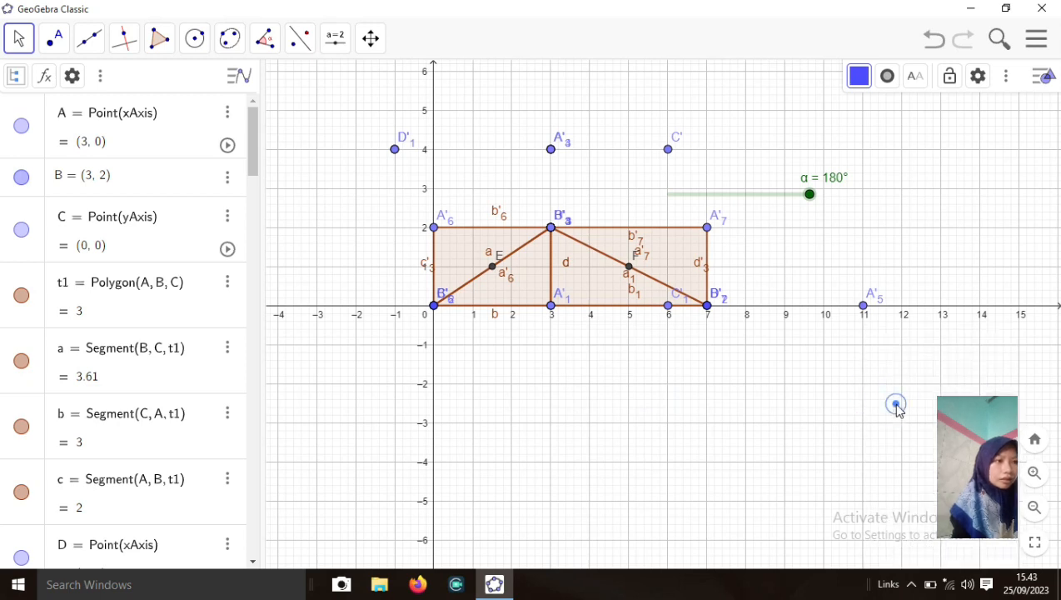
pyautogui.rightClick(863, 309)
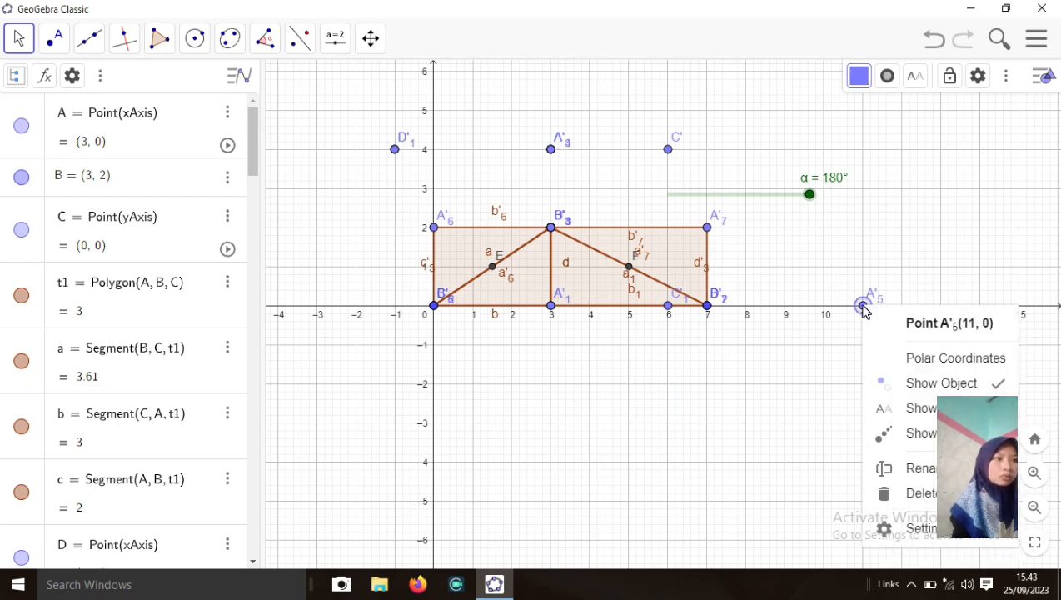
pyautogui.click(892, 388)
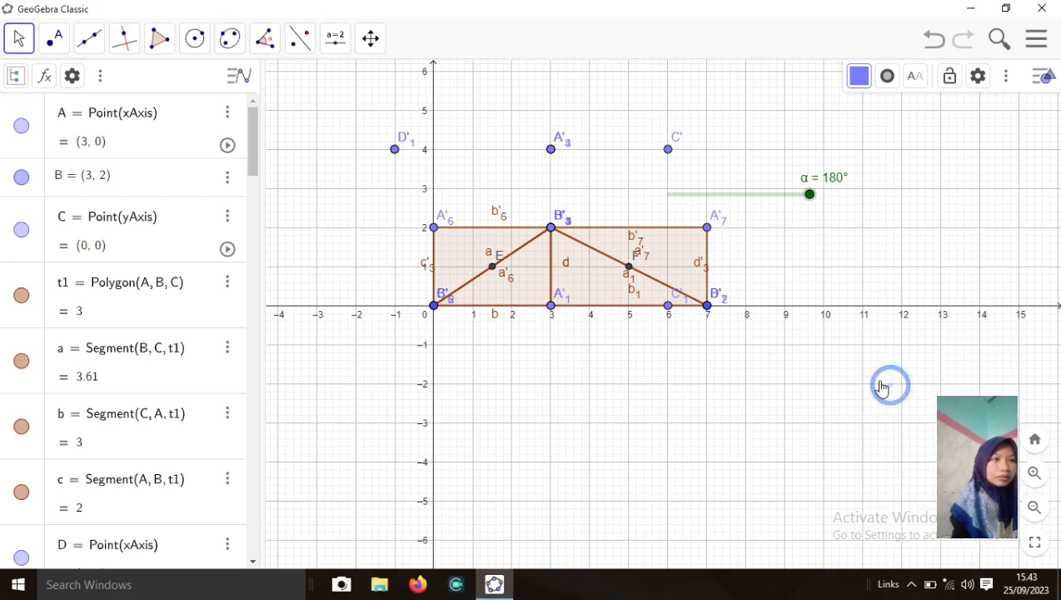
# Hide point C' and its label, plus points A'3 and D'1
pyautogui.rightClick(670, 151)
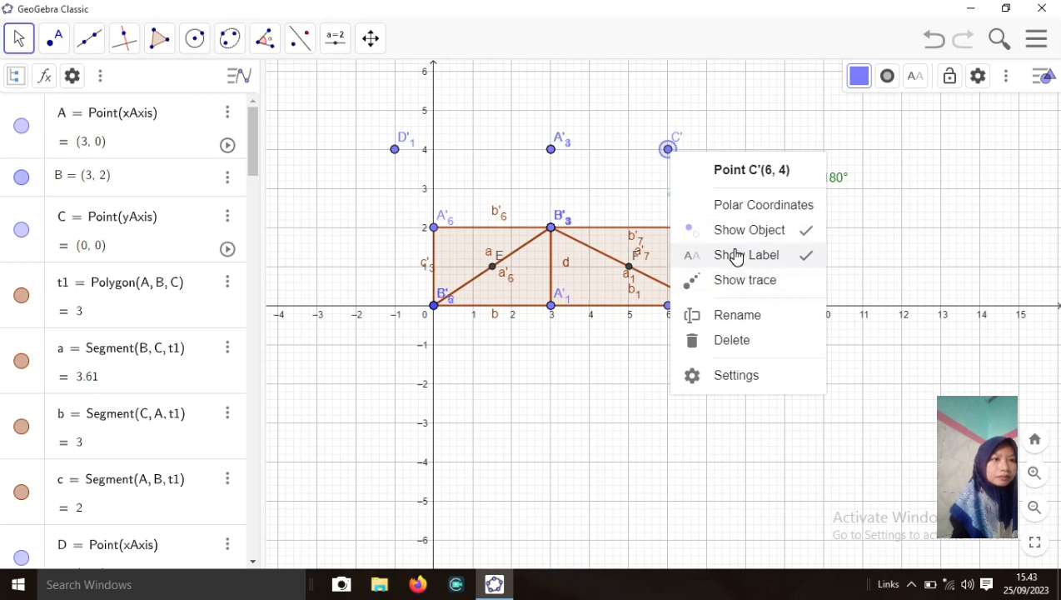
pyautogui.click(736, 256)
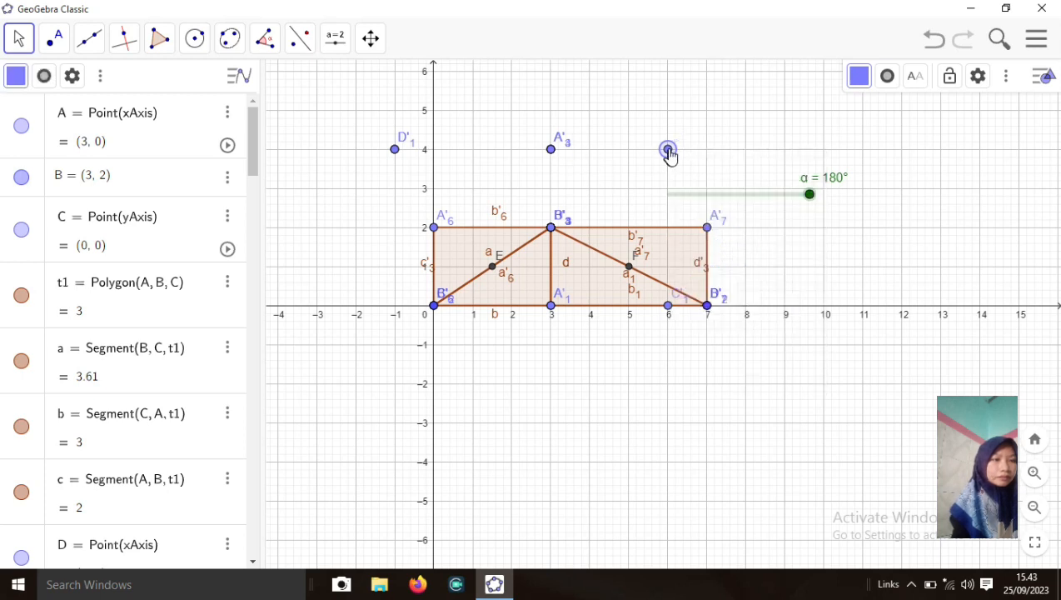
pyautogui.rightClick(669, 150)
pyautogui.click(722, 228)
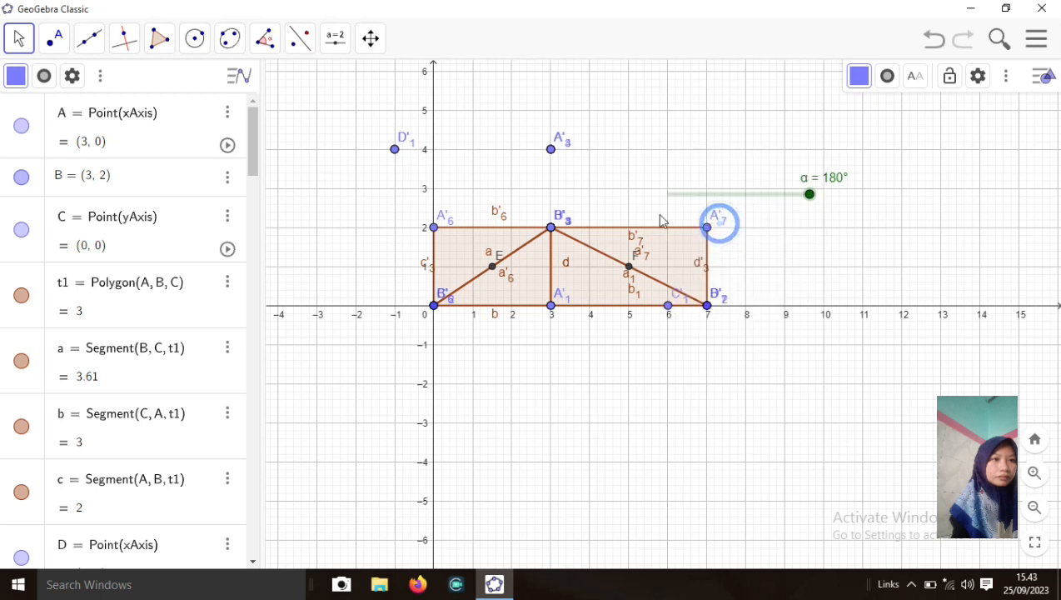
pyautogui.rightClick(552, 152)
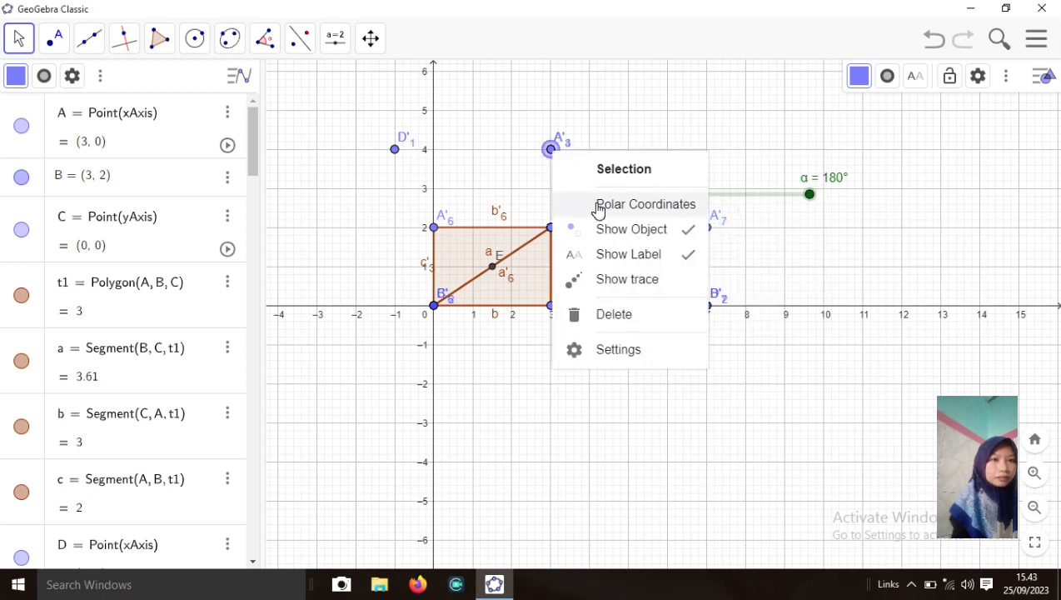
pyautogui.click(602, 233)
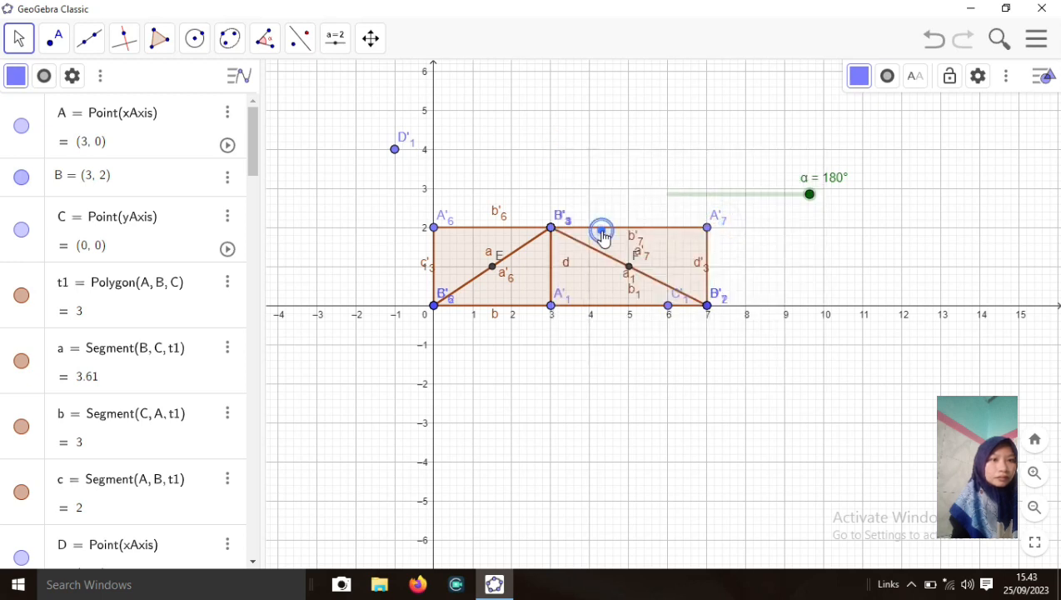
pyautogui.rightClick(395, 152)
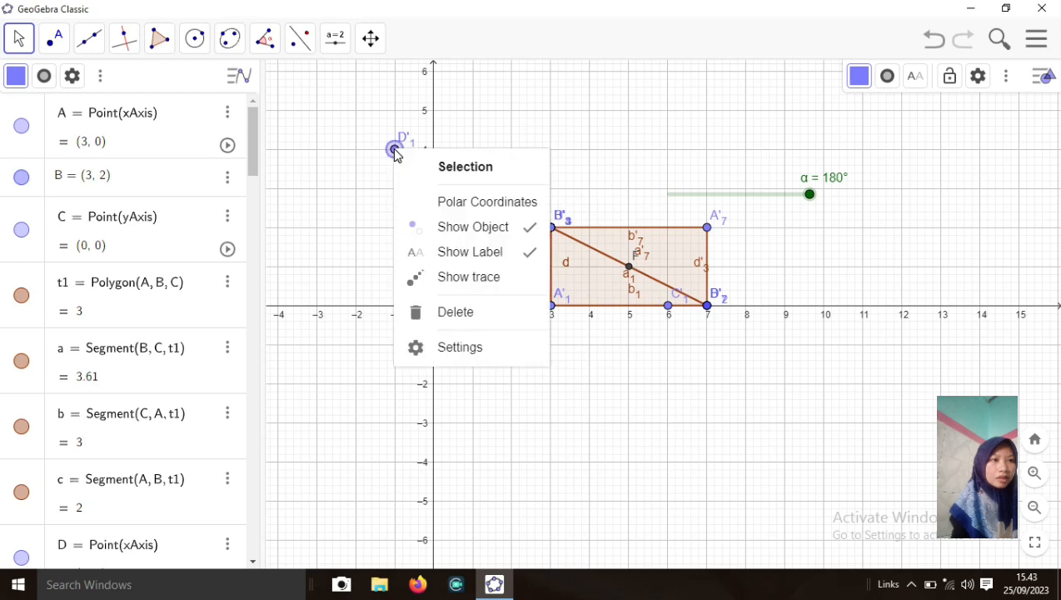
pyautogui.click(474, 230)
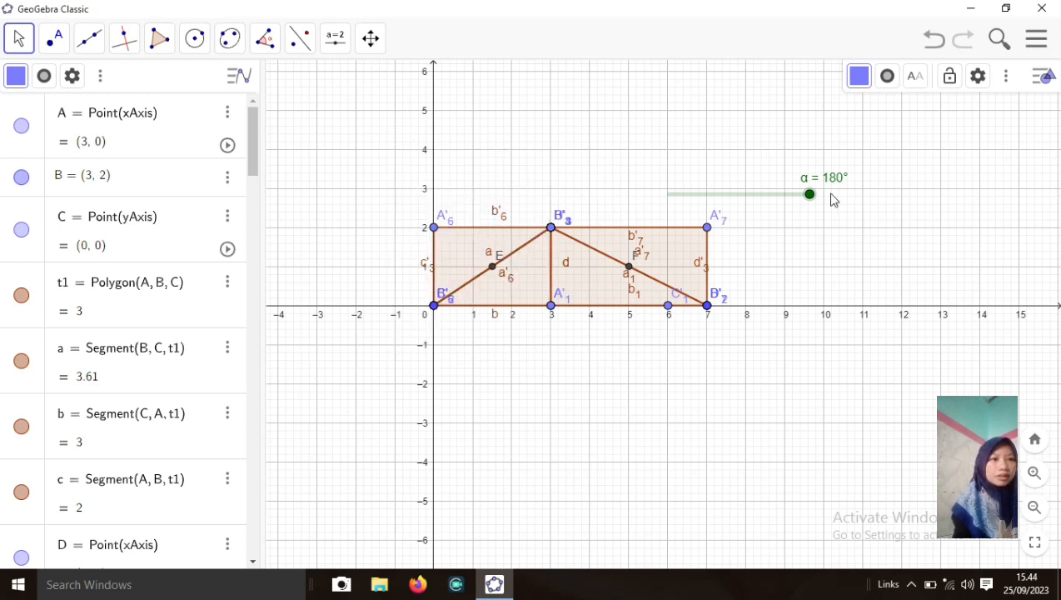
# Lower α, then colour rotated triangle t1' light purple (#CC99FF)
pyautogui.moveTo(811, 202); pyautogui.dragTo(715, 195)
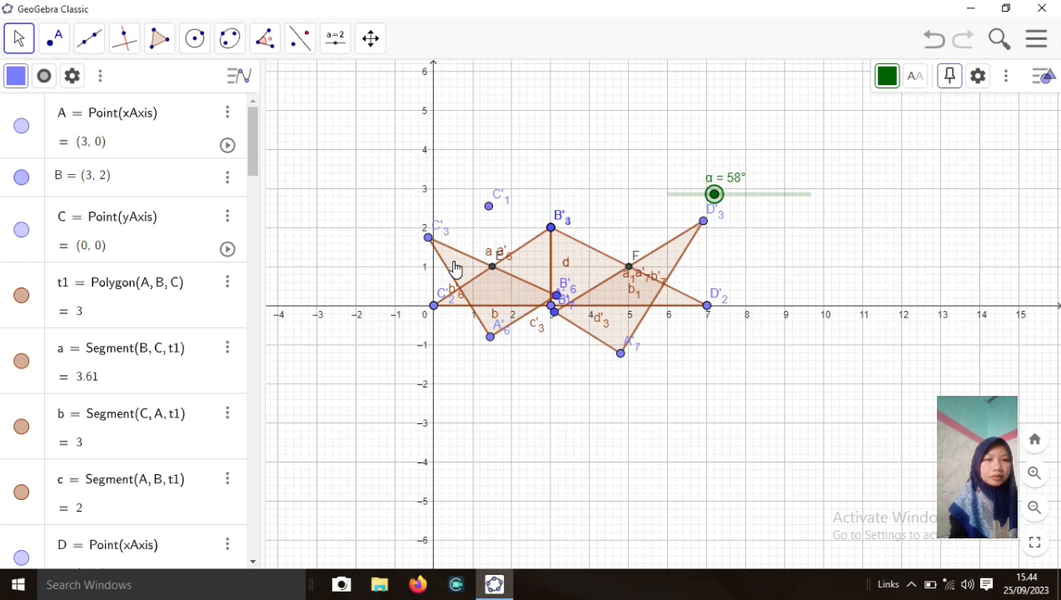
pyautogui.click(454, 267)
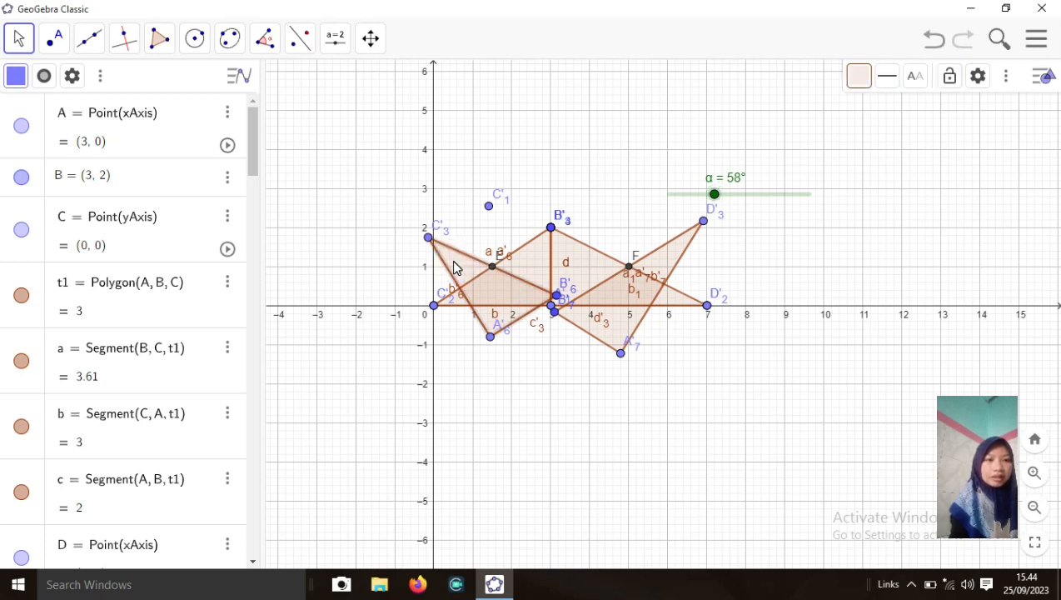
pyautogui.rightClick(454, 267)
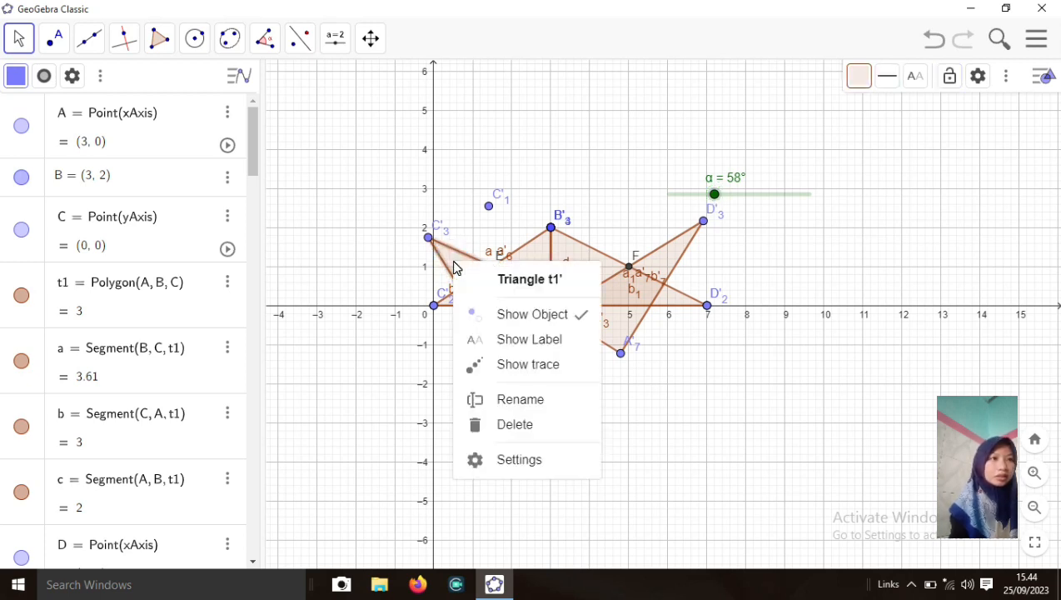
pyautogui.click(504, 463)
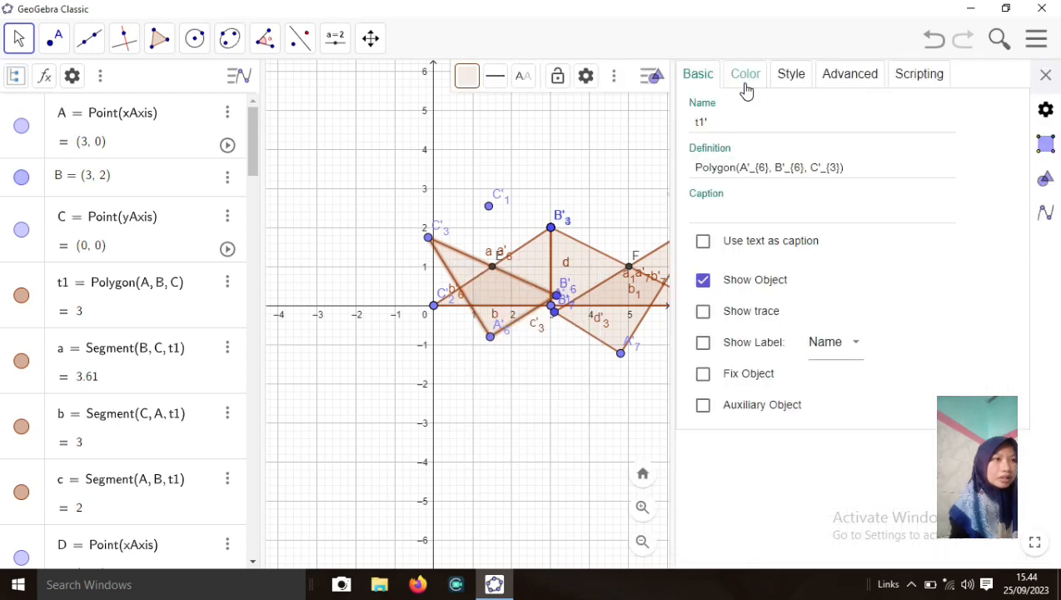
pyautogui.click(744, 82)
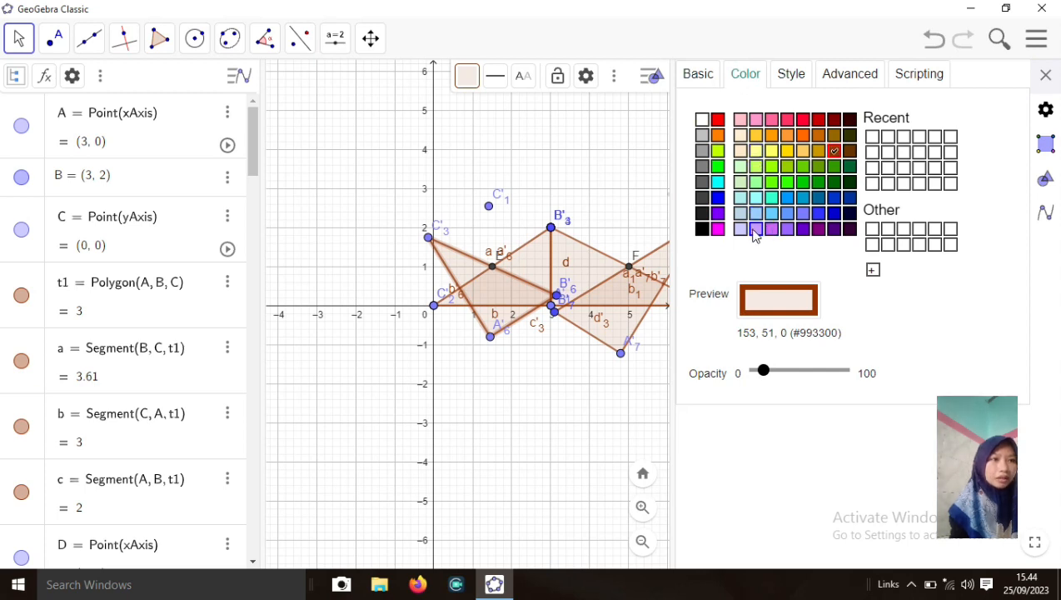
pyautogui.click(755, 230)
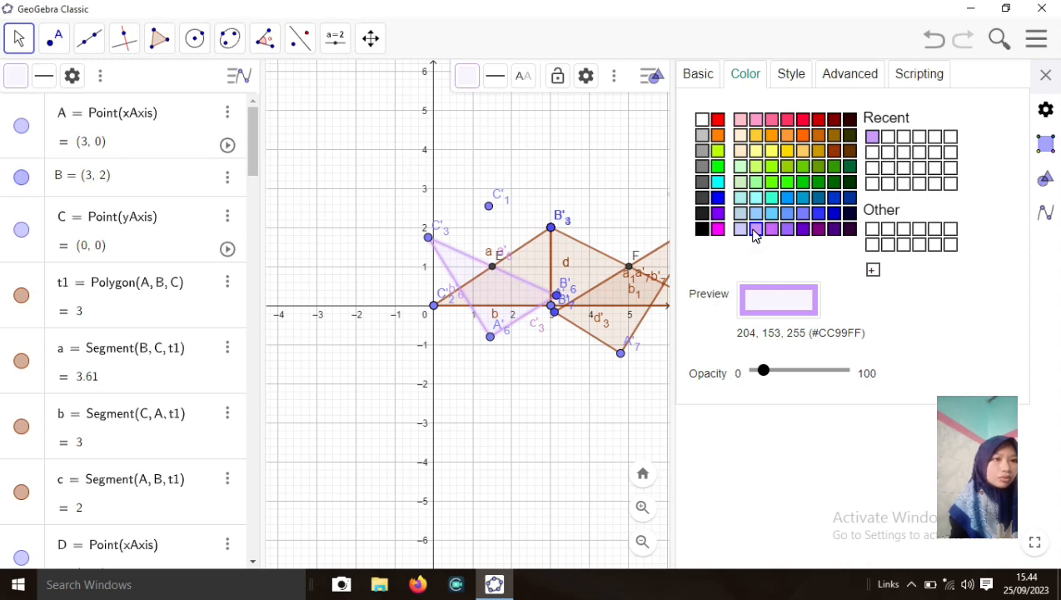
pyautogui.click(1047, 73)
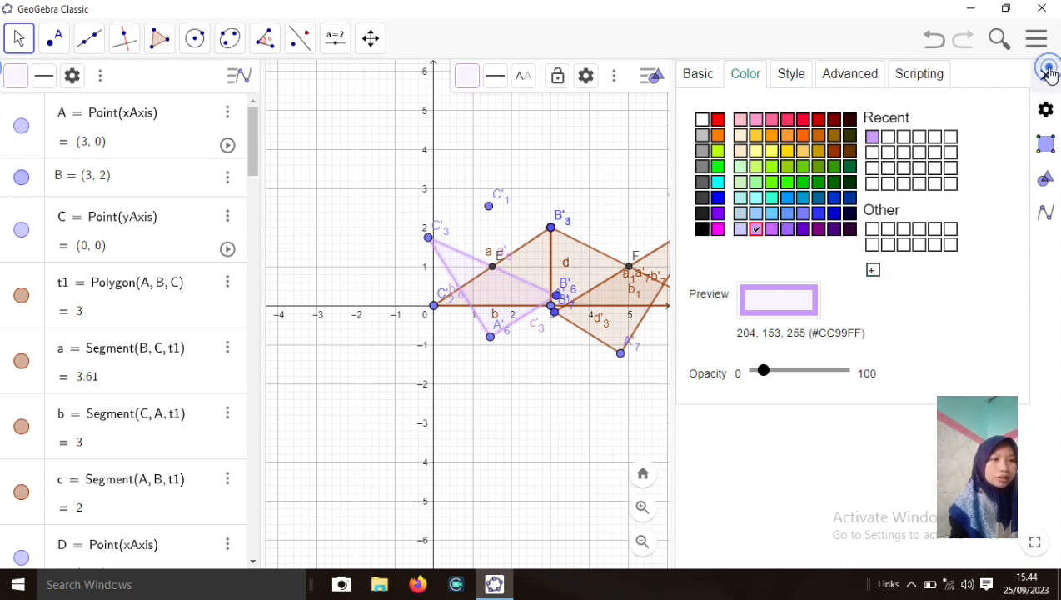
# Colour rotated triangle t2' light purple (#CC99FF) as well
pyautogui.click(625, 331)
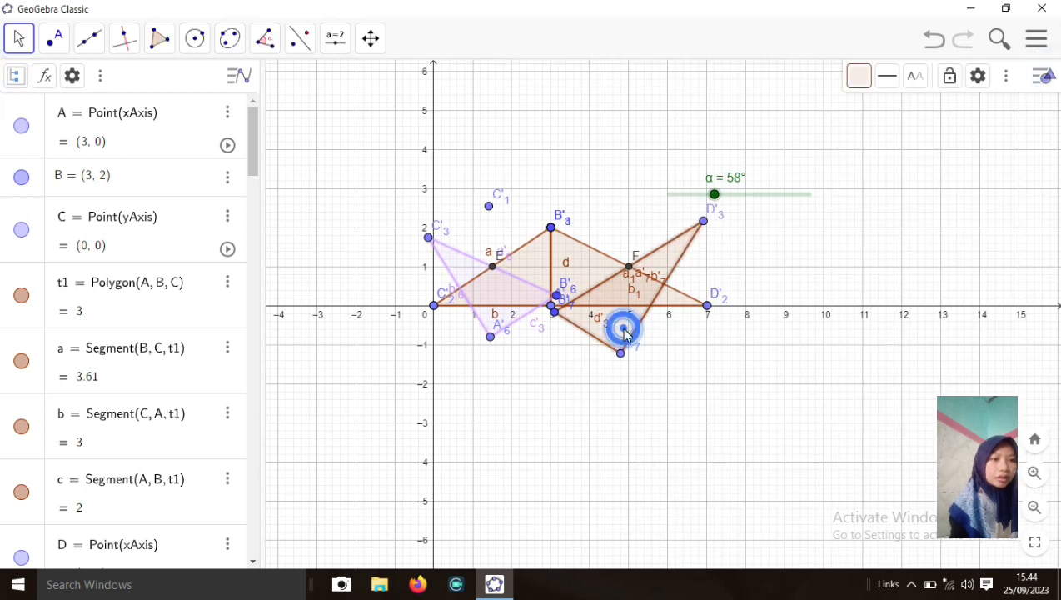
pyautogui.rightClick(625, 331)
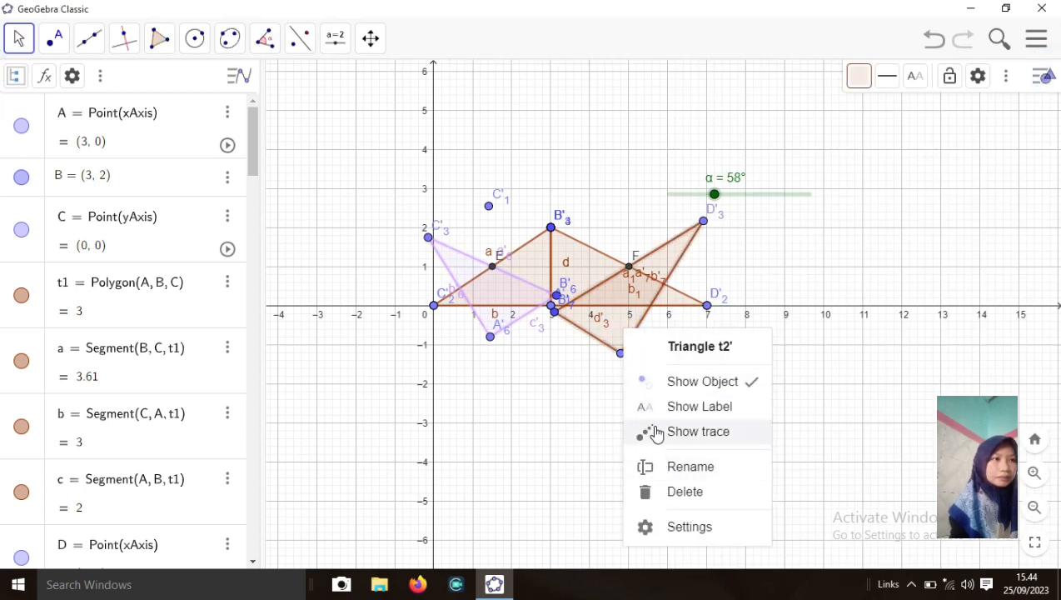
pyautogui.click(667, 539)
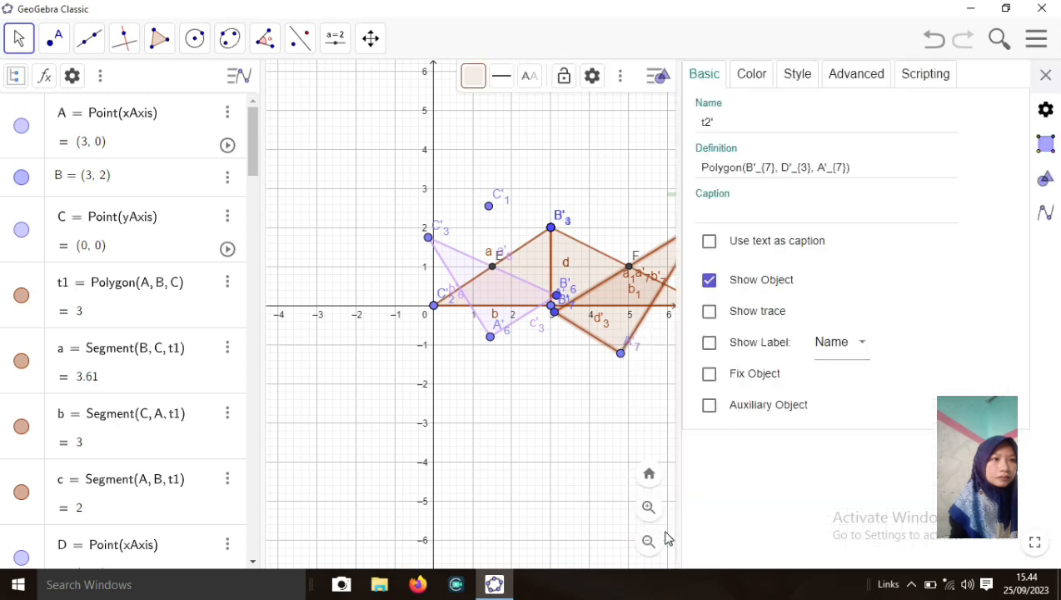
pyautogui.click(752, 74)
pyautogui.click(764, 230)
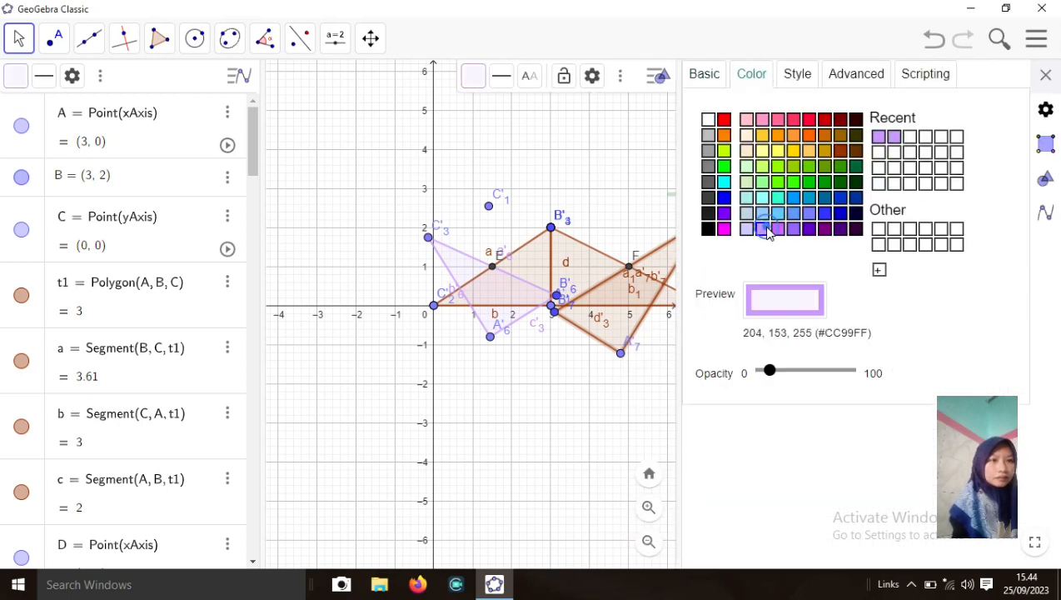
pyautogui.click(1046, 76)
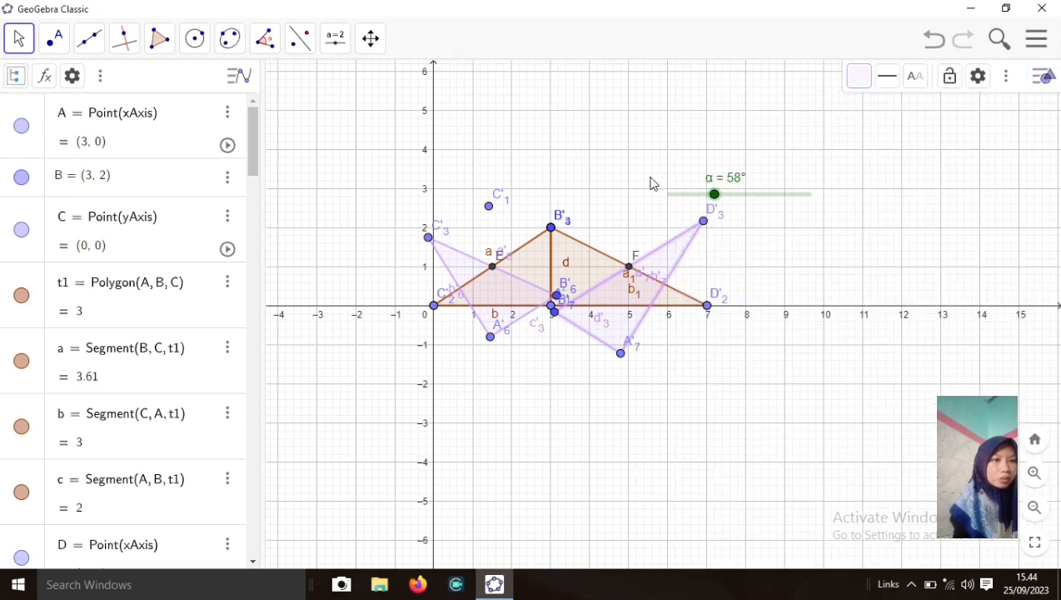
# Drag slider α to 180° so the purple halves complete the 7-by-2 rectangle
pyautogui.moveTo(713, 202); pyautogui.dragTo(835, 201)
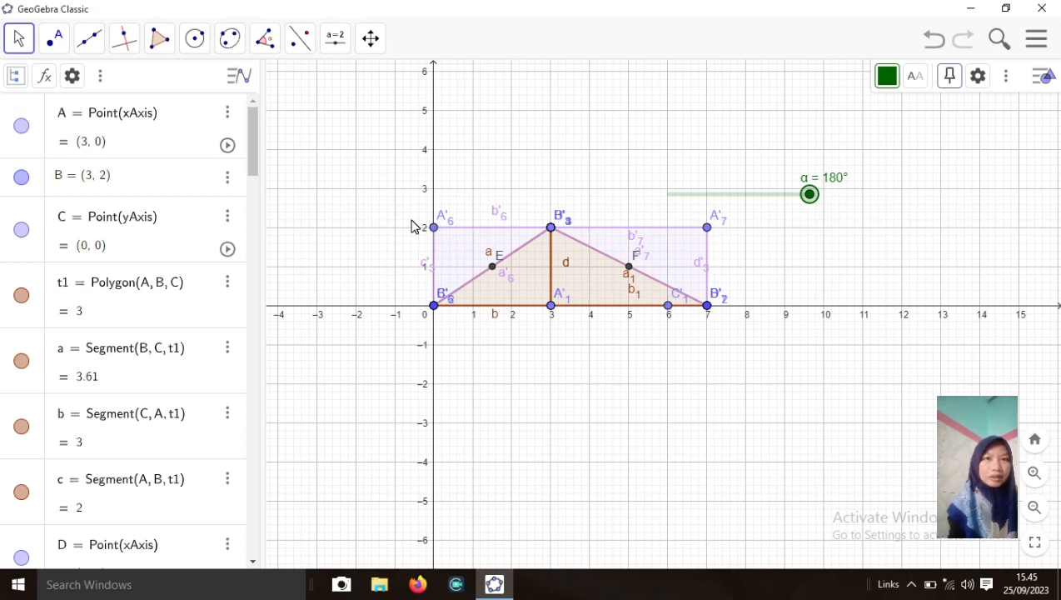
# Draw polygon q1 with corners G (8, 2), H (8, 0), I (15, 0), J (15, 2)
pyautogui.click(160, 50)
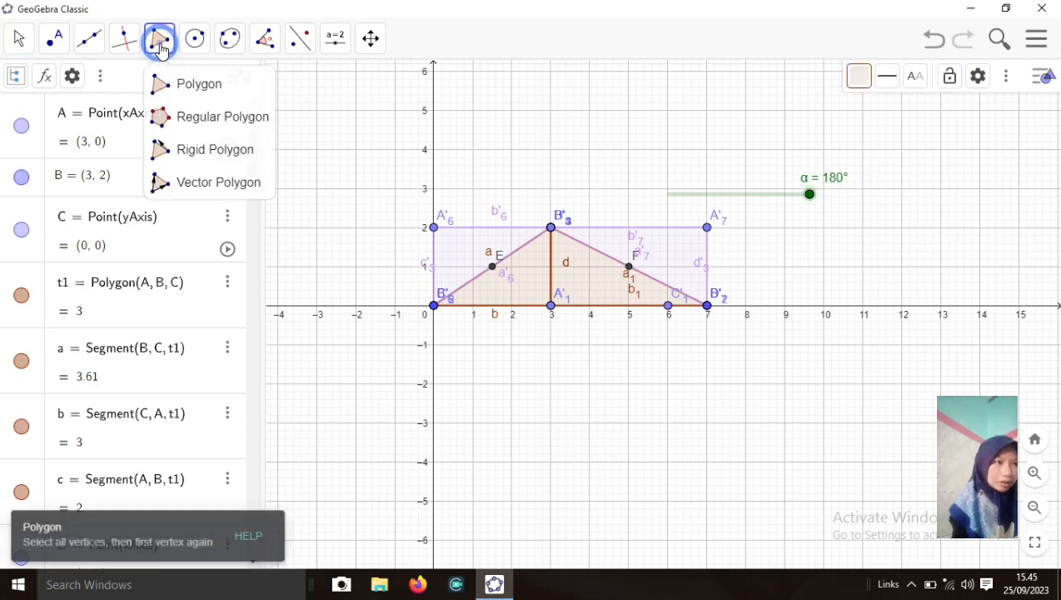
pyautogui.click(180, 91)
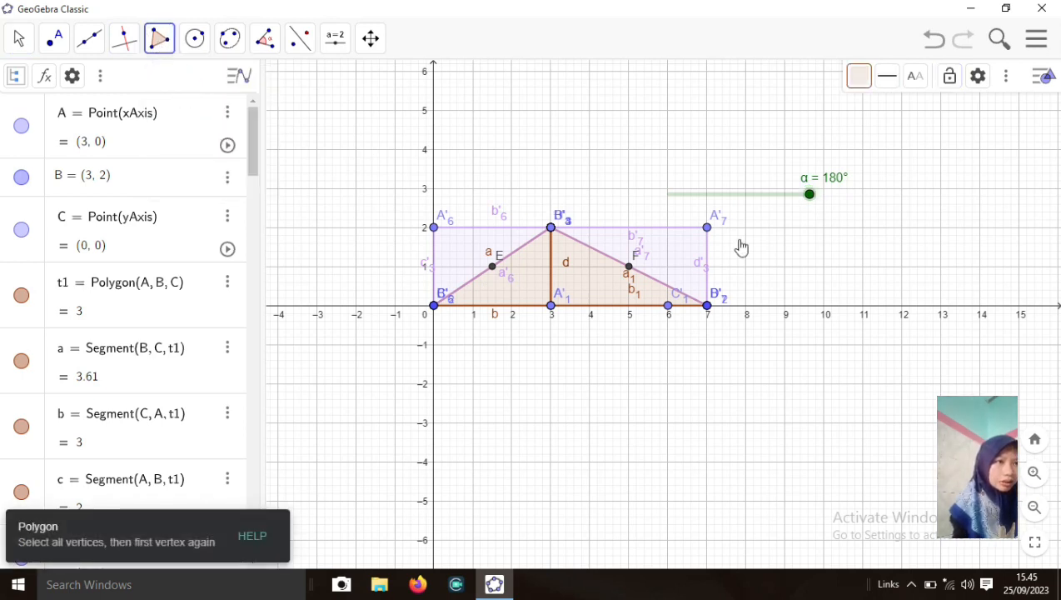
pyautogui.click(746, 228)
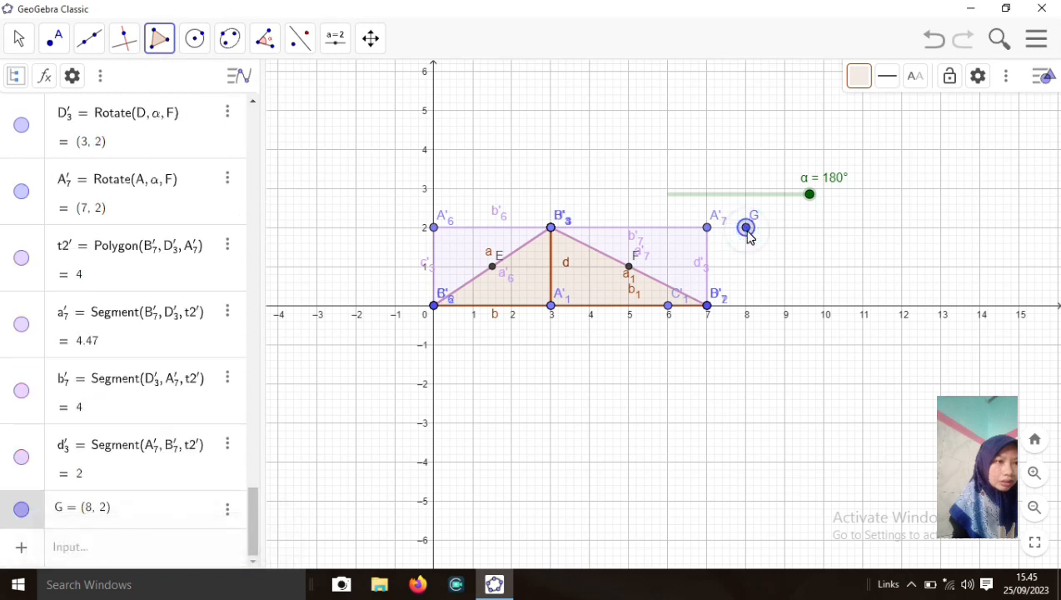
pyautogui.click(746, 305)
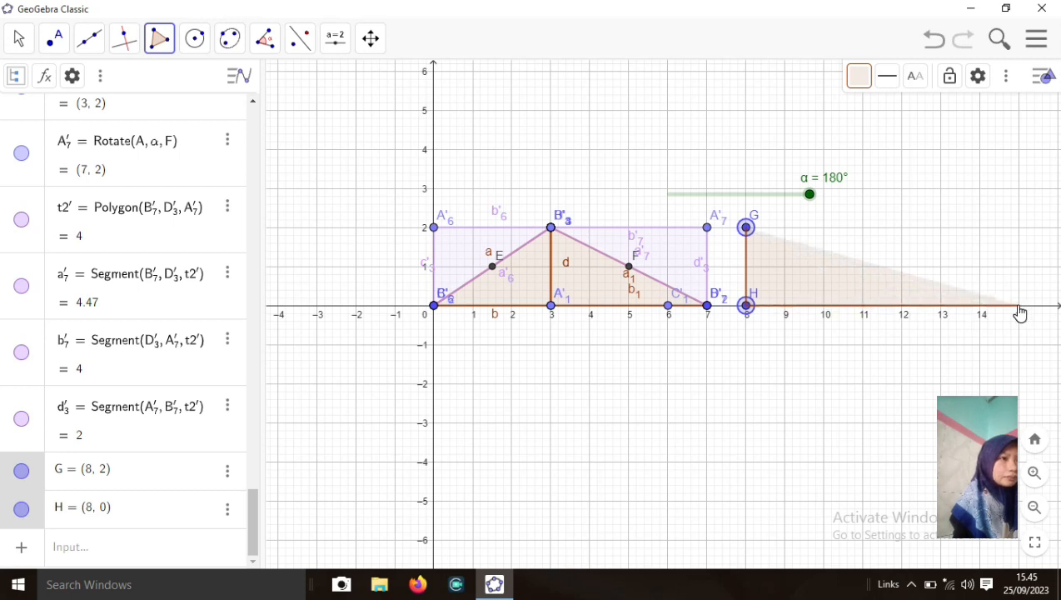
pyautogui.click(1020, 307)
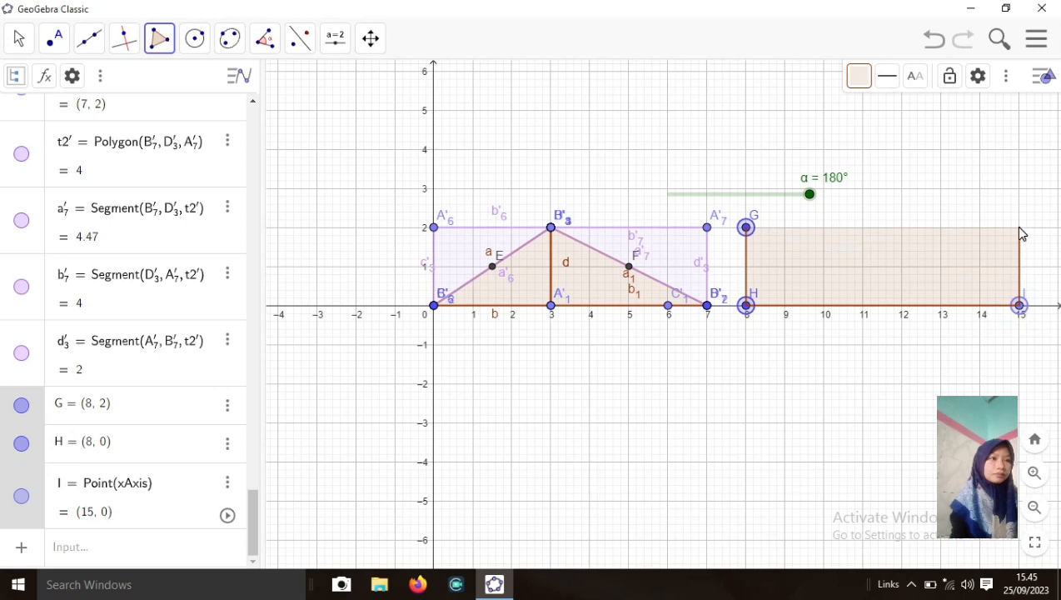
pyautogui.click(1018, 227)
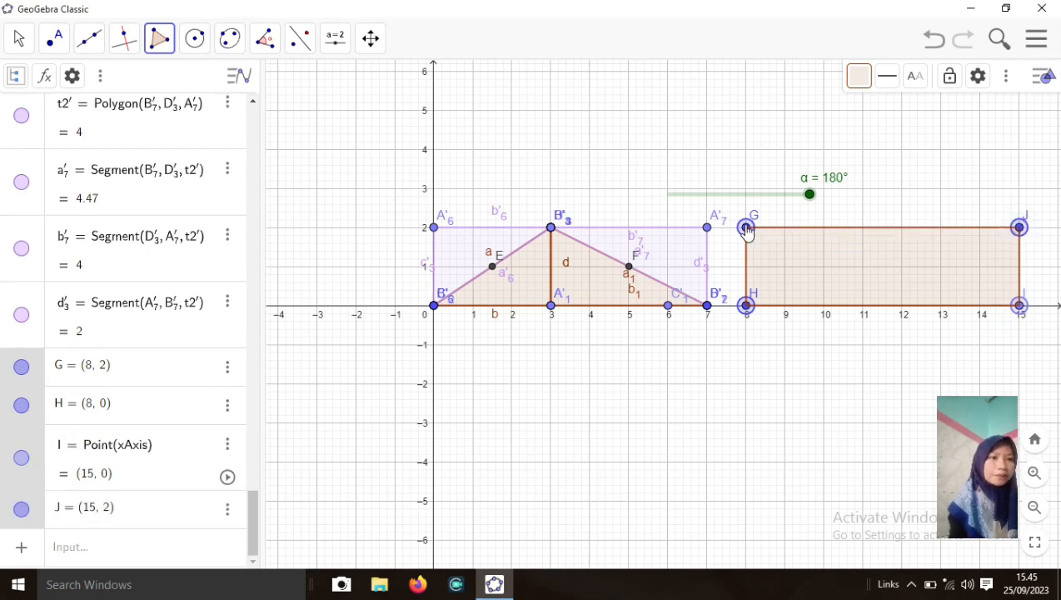
pyautogui.click(747, 227)
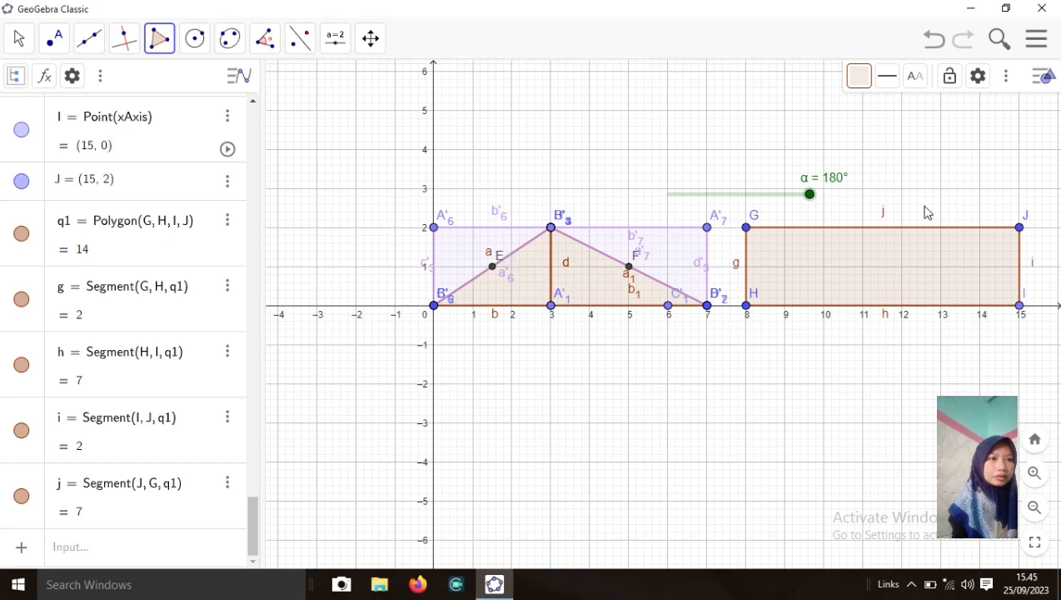
# Reset α to 0° and add area labels to rectangle GHIJ (14) and both rotated triangles (3, 4)
pyautogui.moveTo(809, 197); pyautogui.dragTo(661, 214)
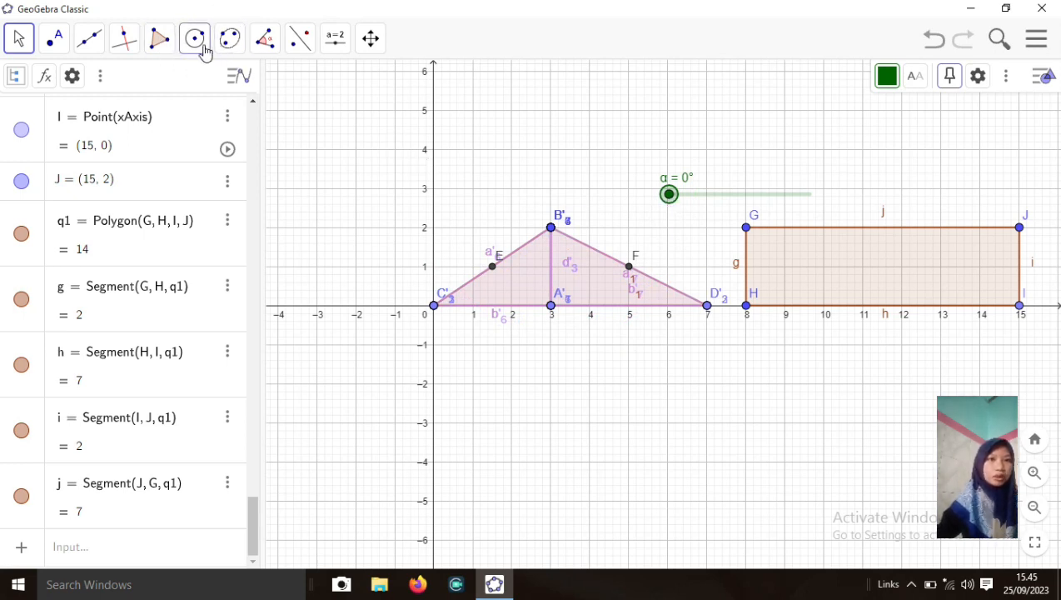
pyautogui.click(265, 40)
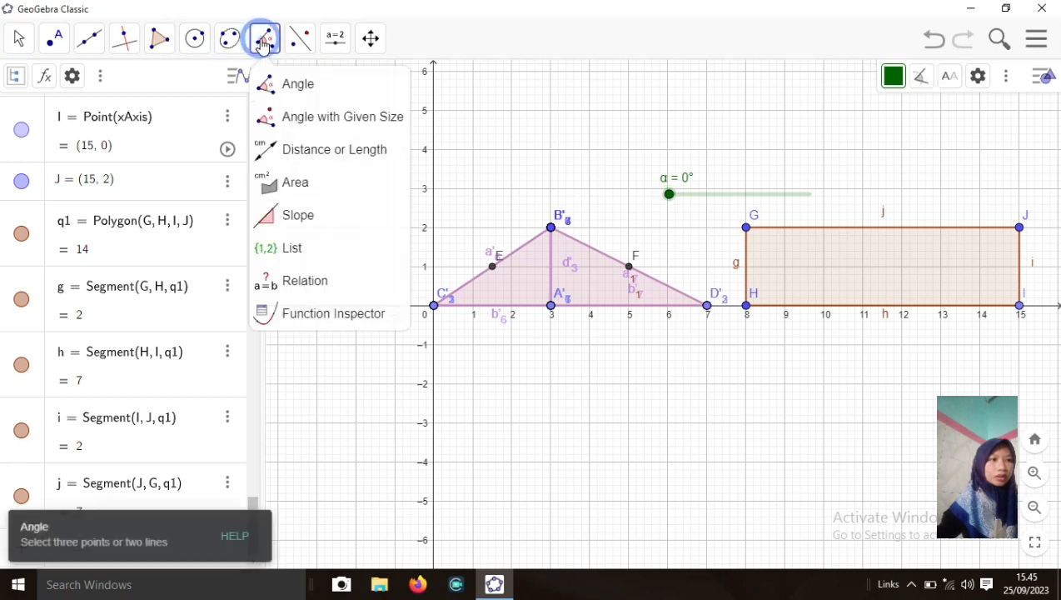
pyautogui.click(331, 181)
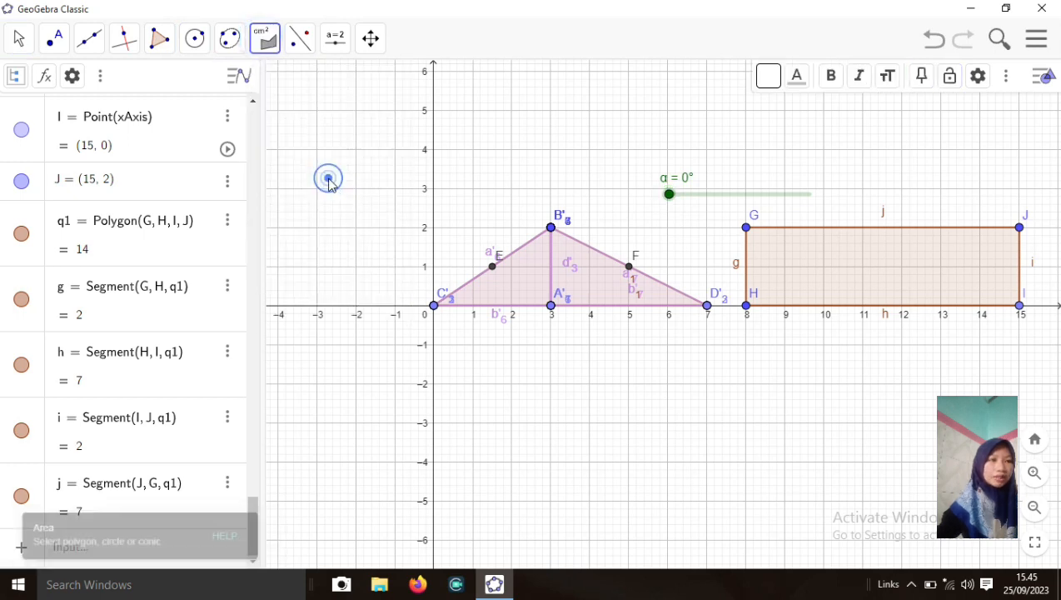
pyautogui.click(790, 276)
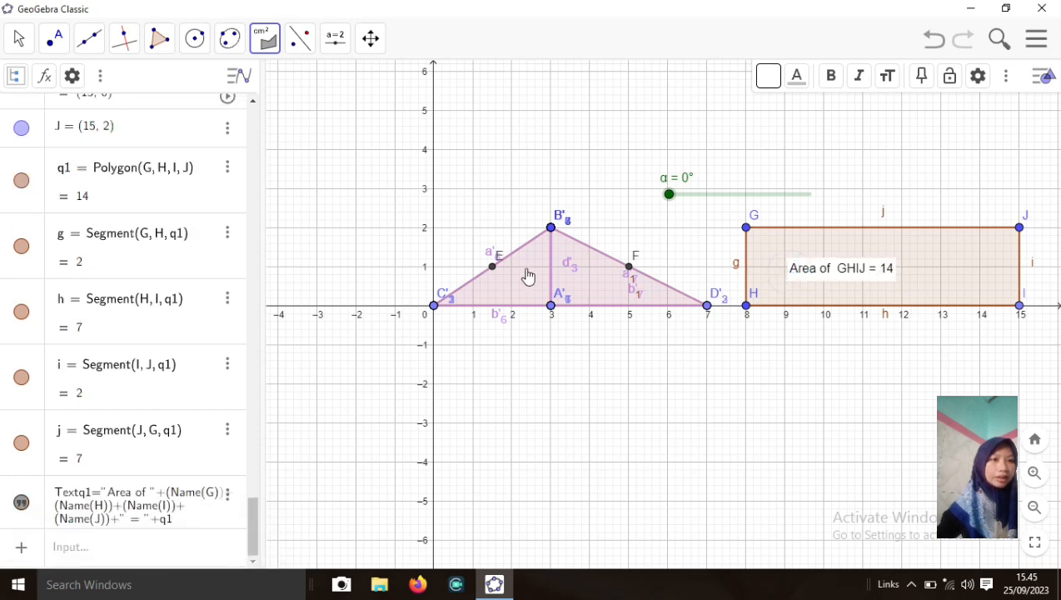
pyautogui.click(529, 278)
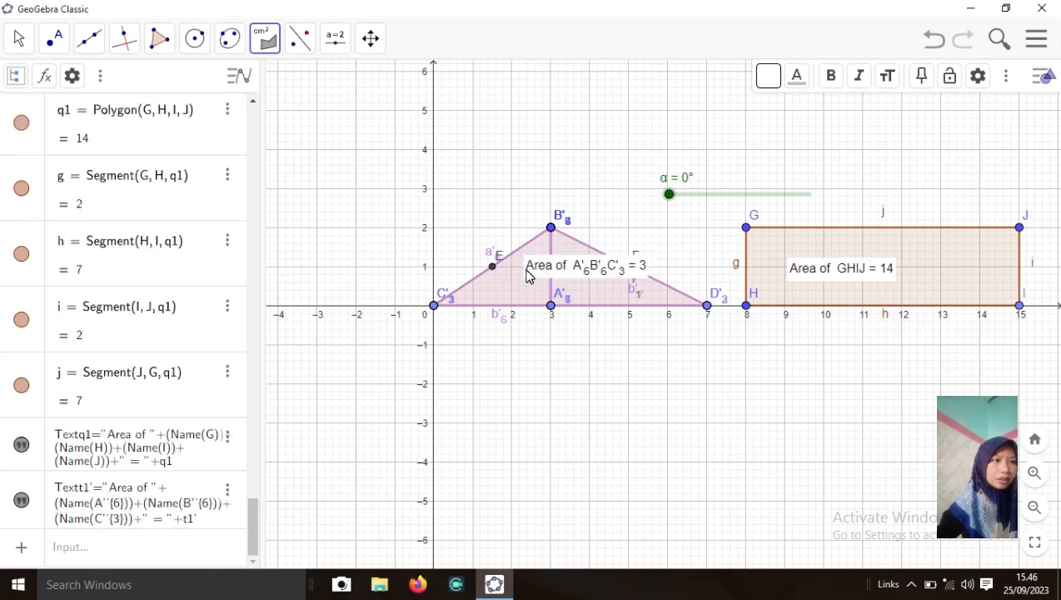
pyautogui.click(594, 288)
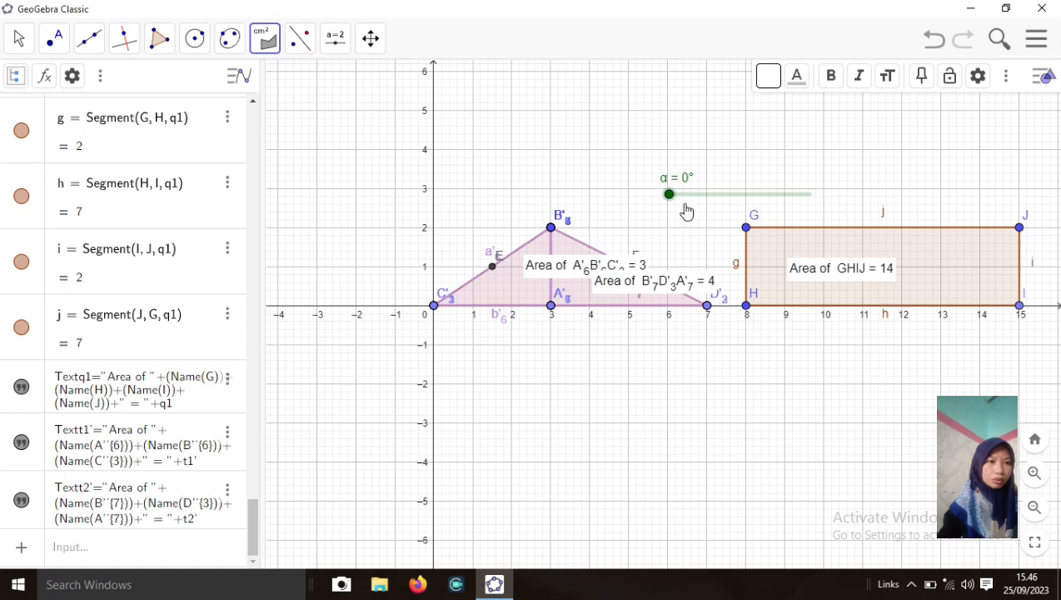
# Swing α up to 180° so the rotated halves form the rectangle
pyautogui.moveTo(669, 195); pyautogui.dragTo(817, 194)
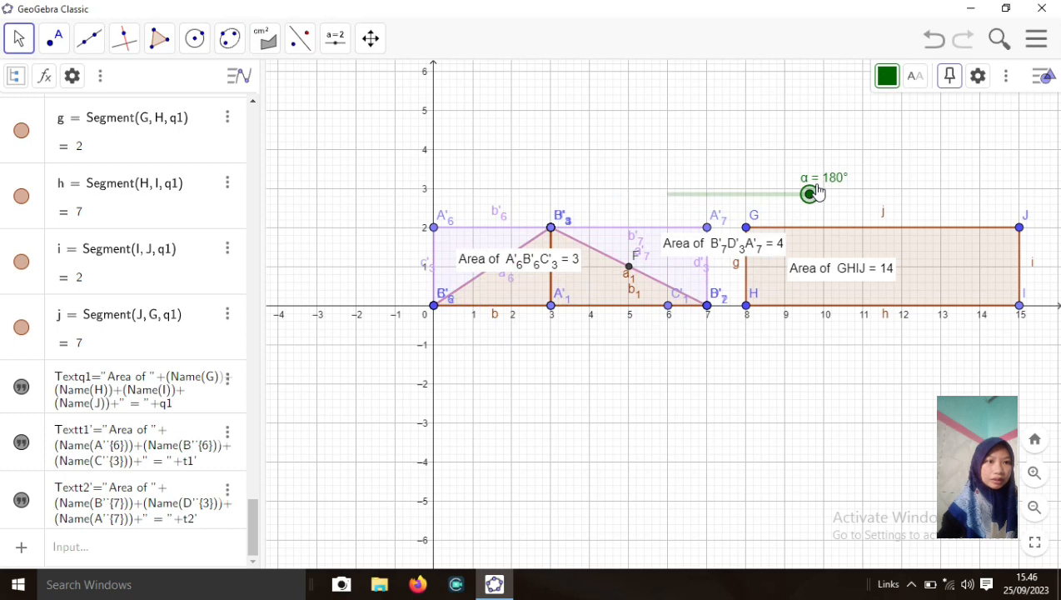
pyautogui.click(507, 287)
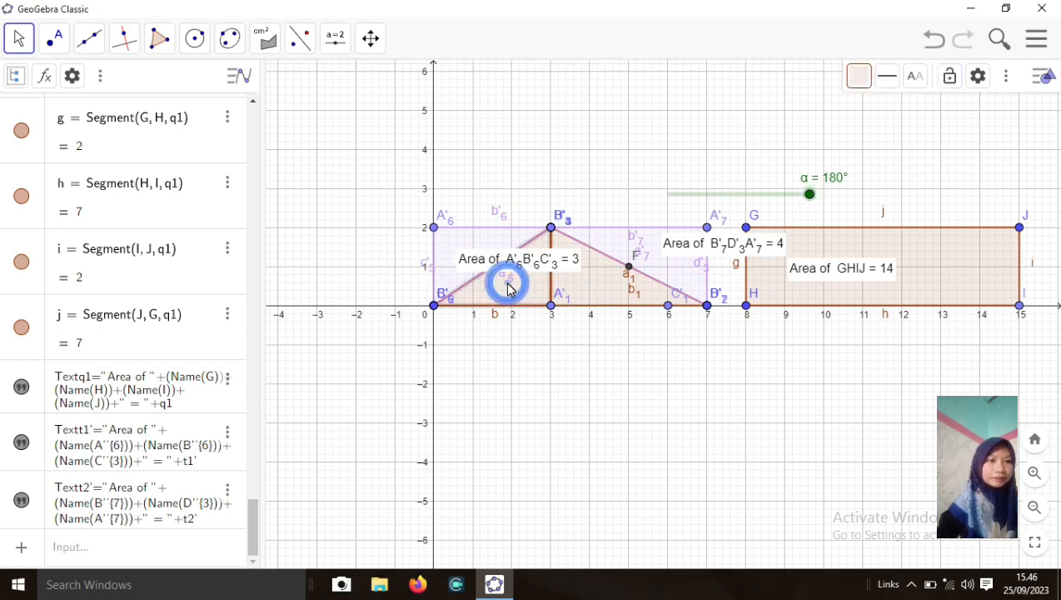
pyautogui.click(265, 42)
# Add area labels to the original triangles ABC (3) and BDA (4)
pyautogui.click(325, 183)
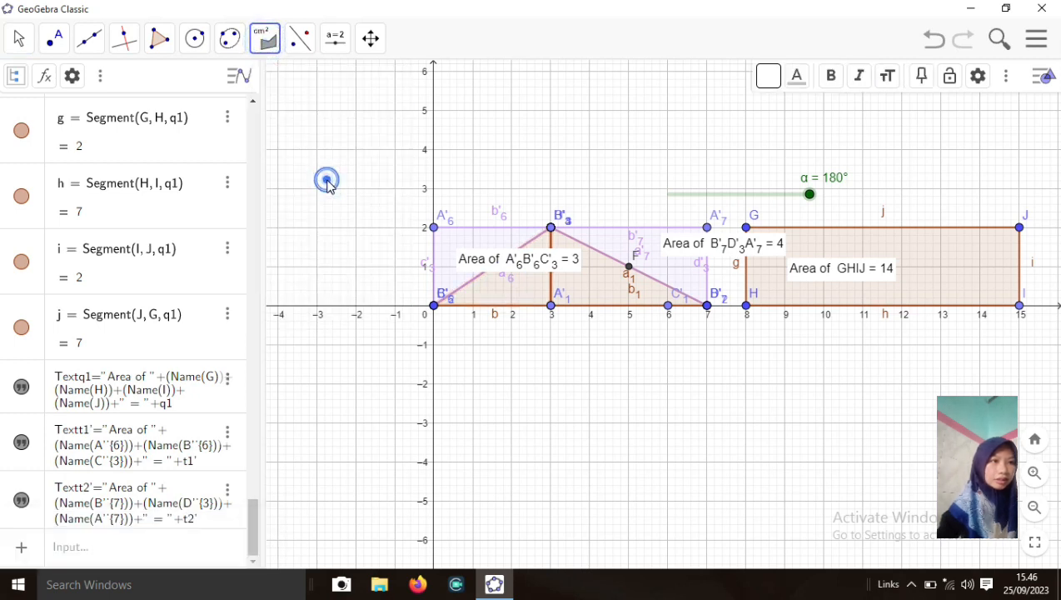
pyautogui.click(510, 283)
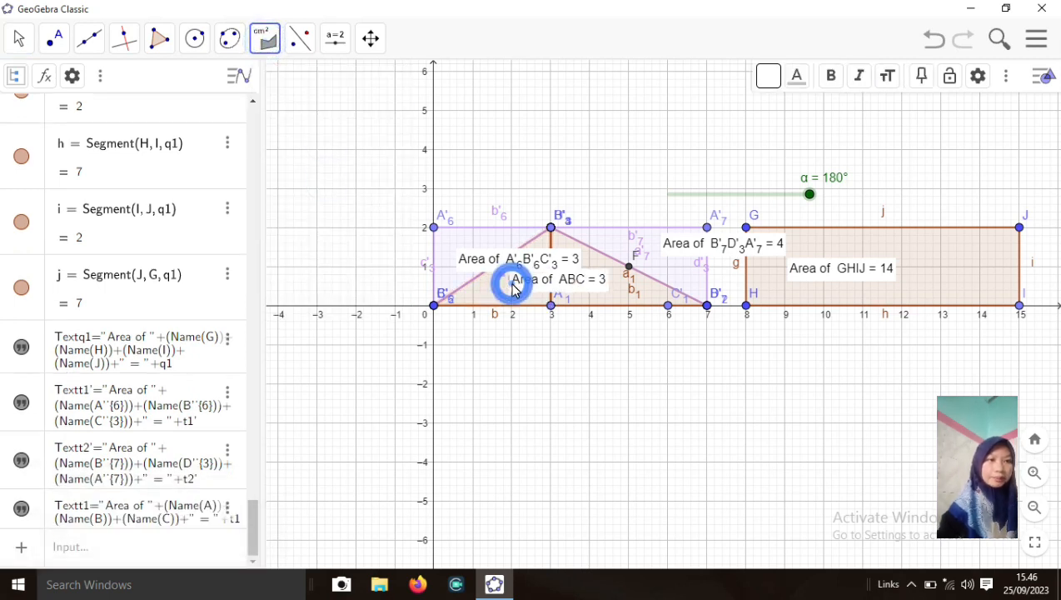
pyautogui.click(628, 290)
pyautogui.click(626, 289)
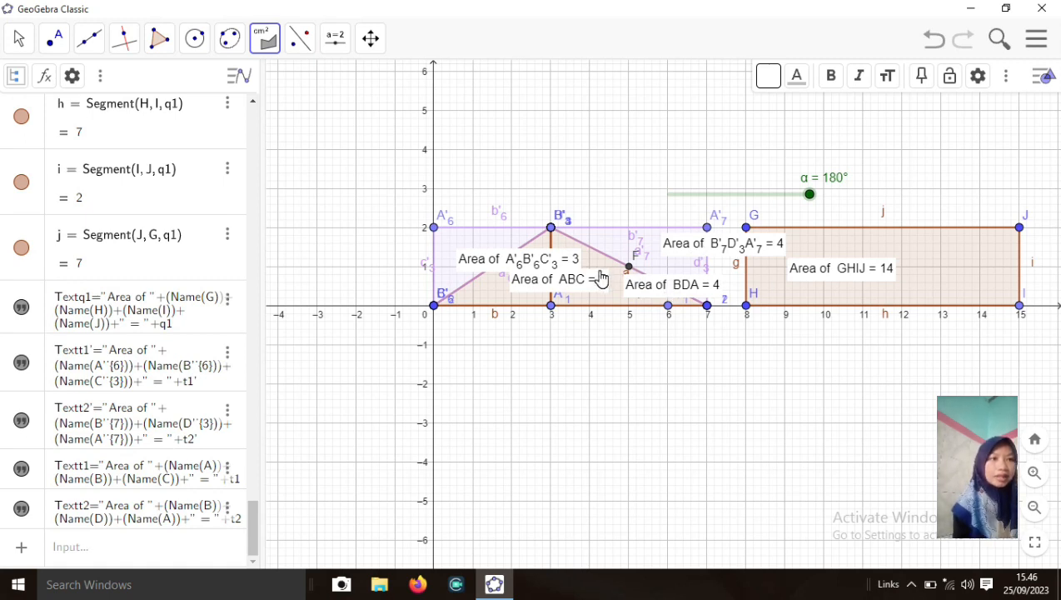
# Return slider α to 0° and go back to the Move tool
pyautogui.click(811, 194)
pyautogui.moveTo(790, 201); pyautogui.dragTo(671, 208)
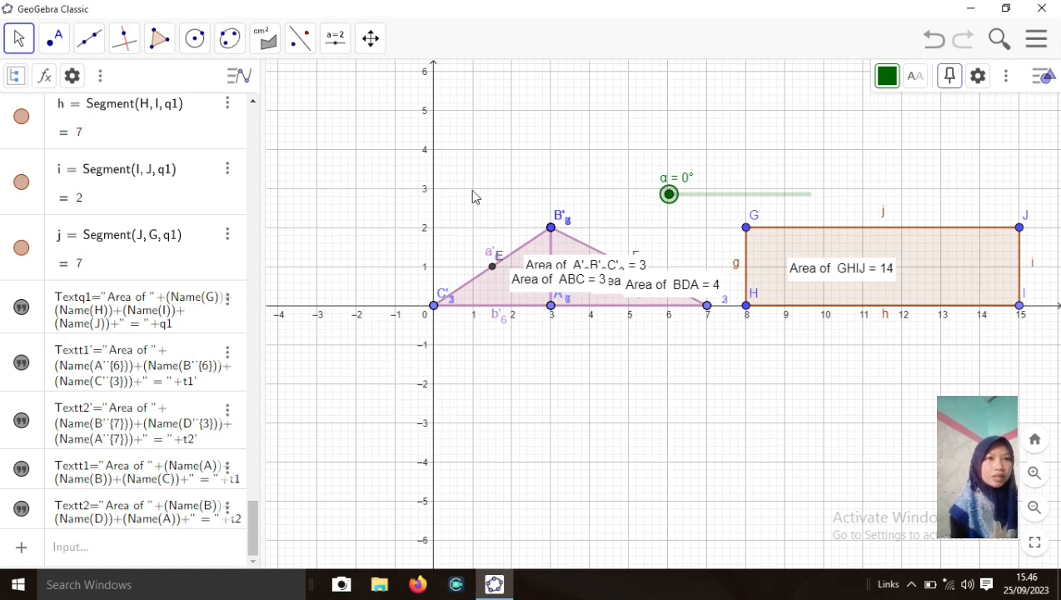
pyautogui.click(370, 39)
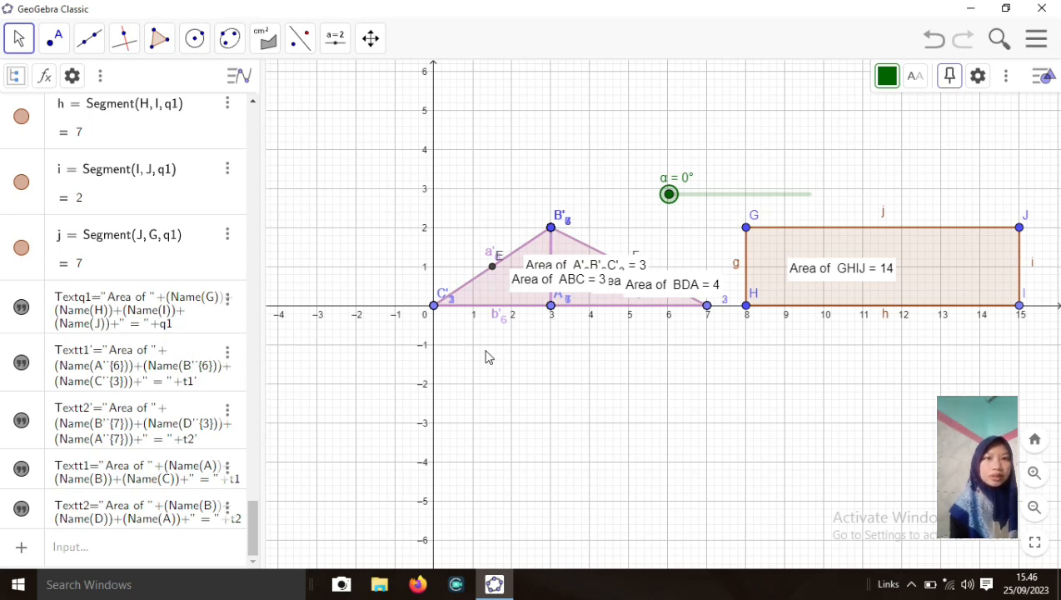
# Draw right triangle KLM through (2, -3), (2, -6) and (5, -6), giving area 4.5
pyautogui.click(160, 43)
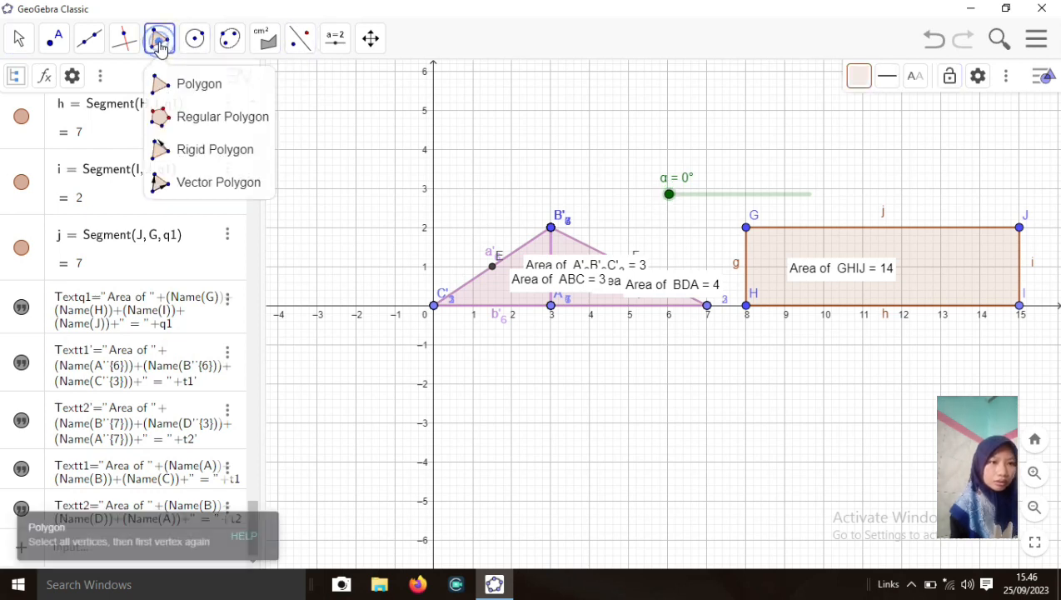
pyautogui.click(188, 86)
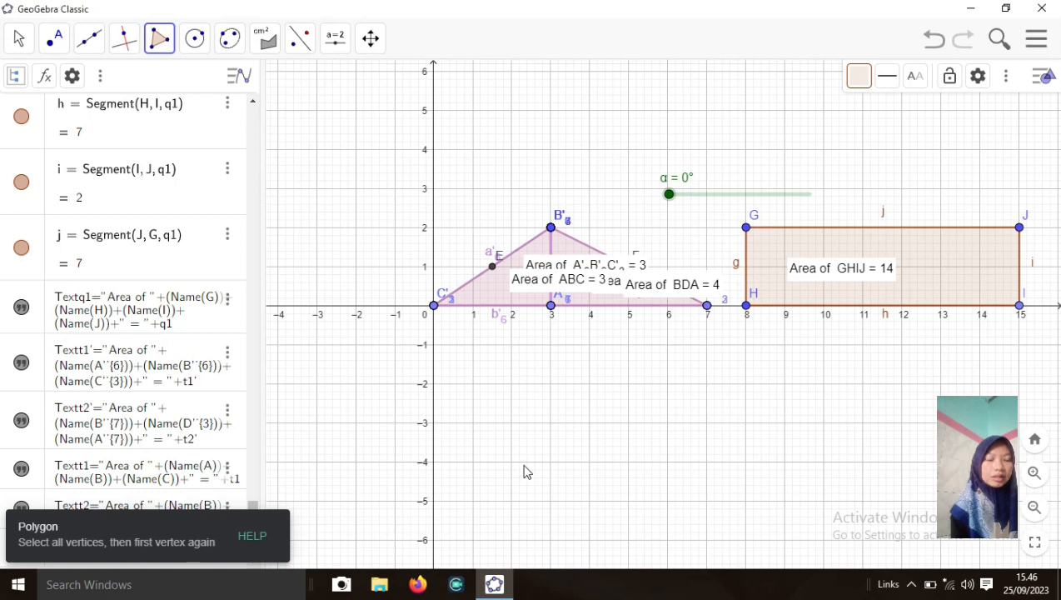
pyautogui.click(512, 423)
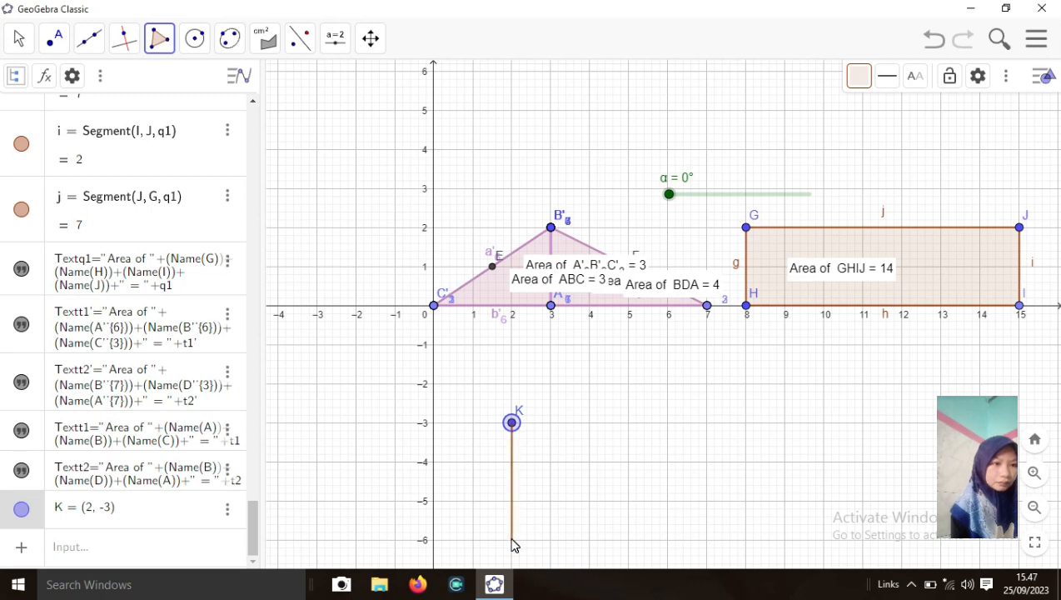
pyautogui.click(512, 540)
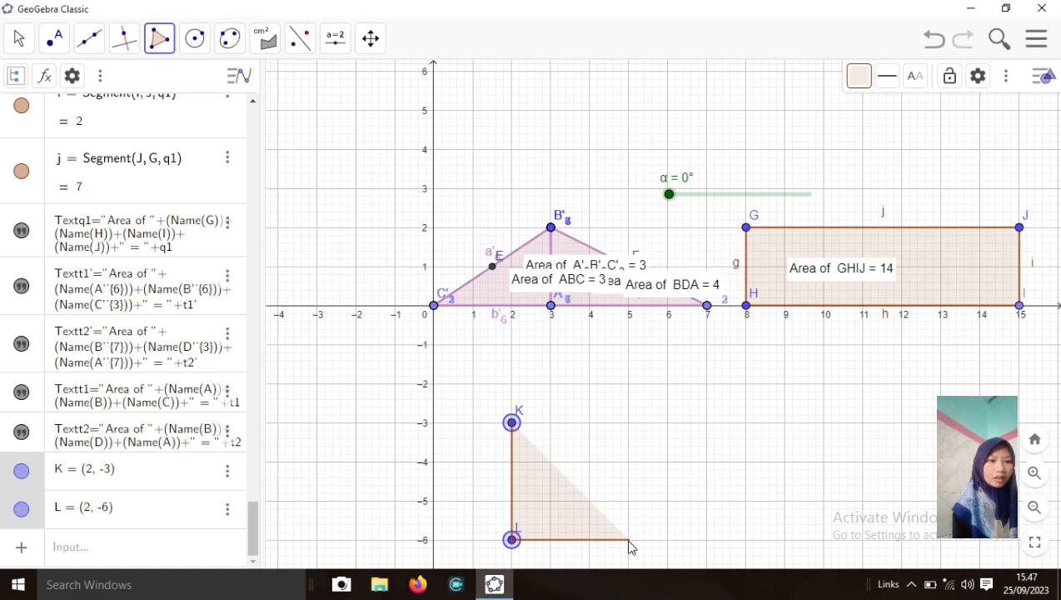
pyautogui.click(629, 541)
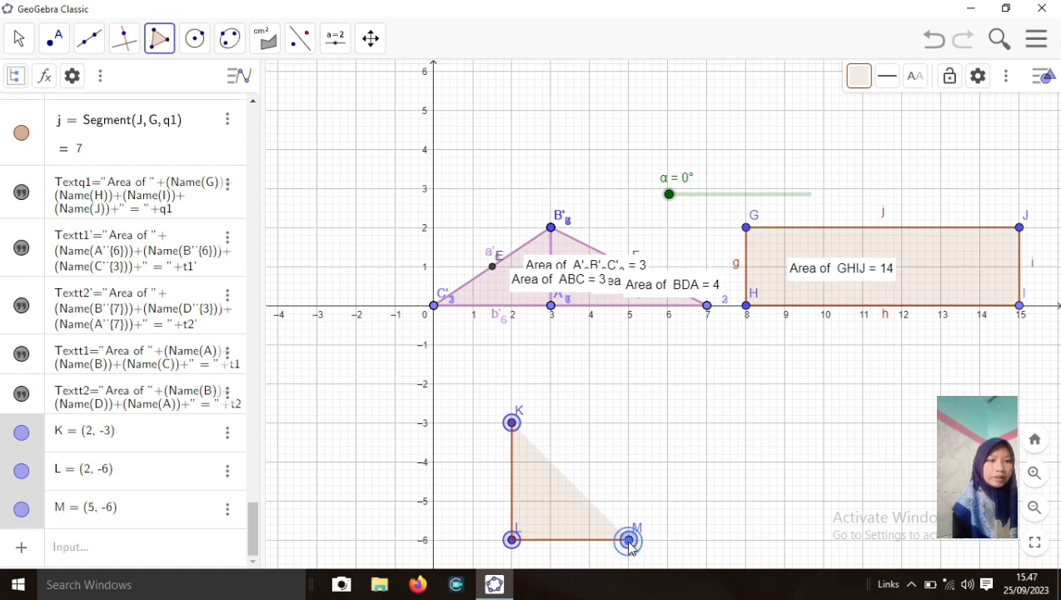
pyautogui.click(513, 424)
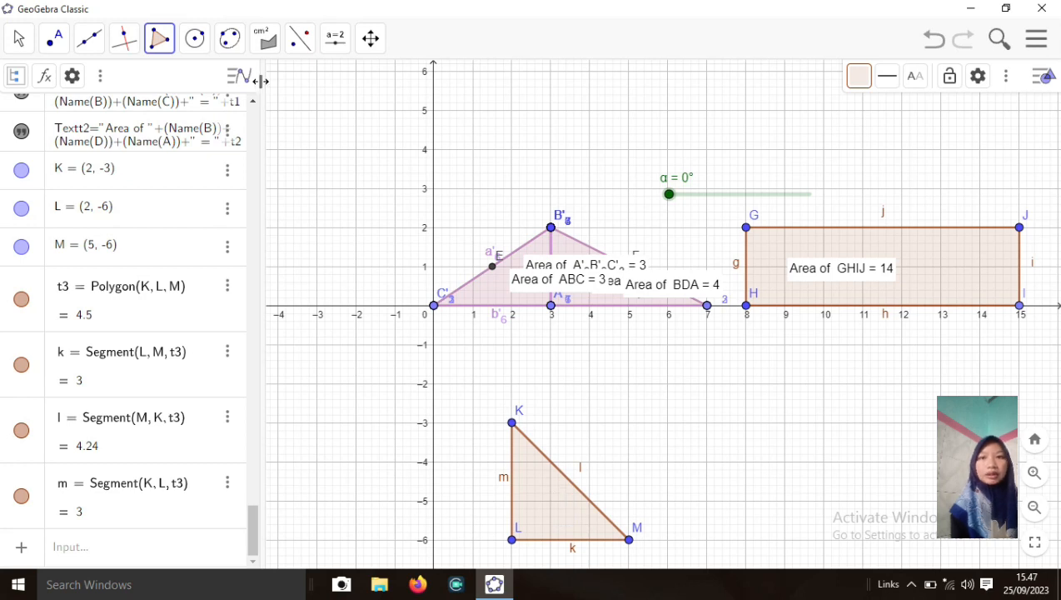
pyautogui.click(55, 39)
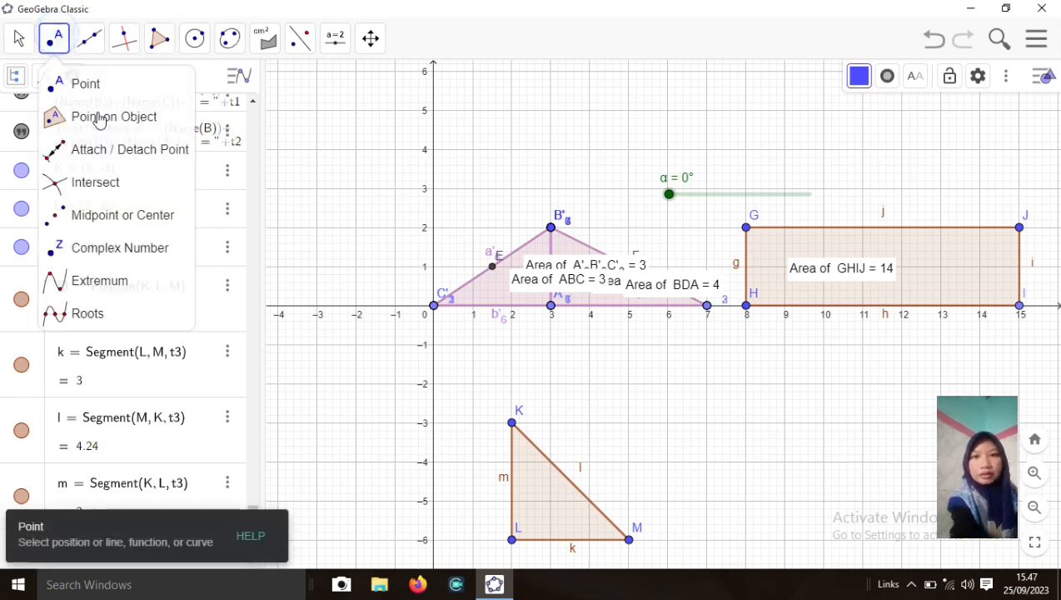
# Mark midpoint N (3.5, -4.5) on hypotenuse l of triangle KLM
pyautogui.click(83, 214)
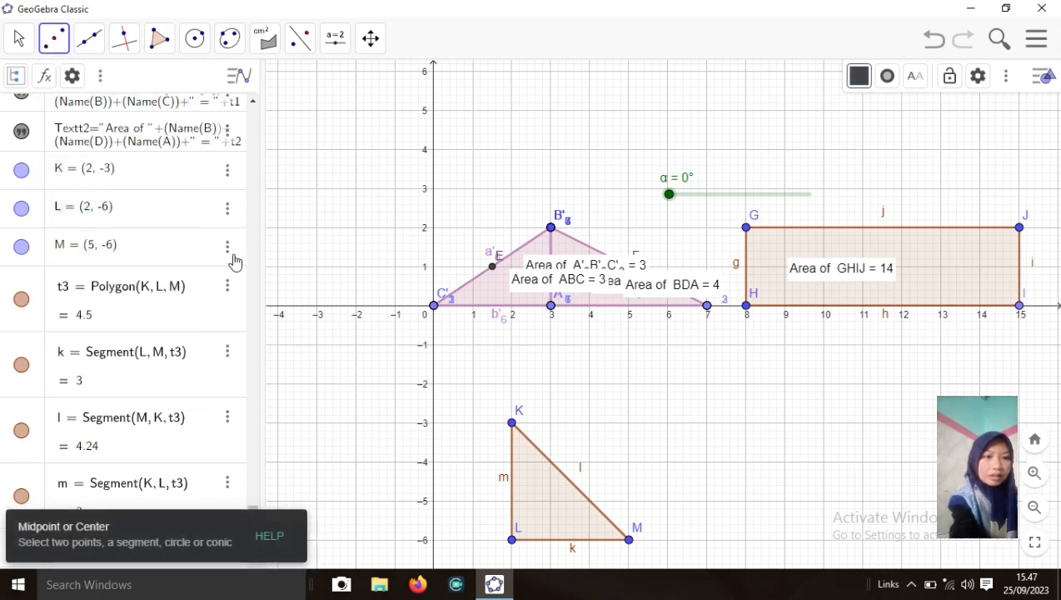
pyautogui.click(571, 486)
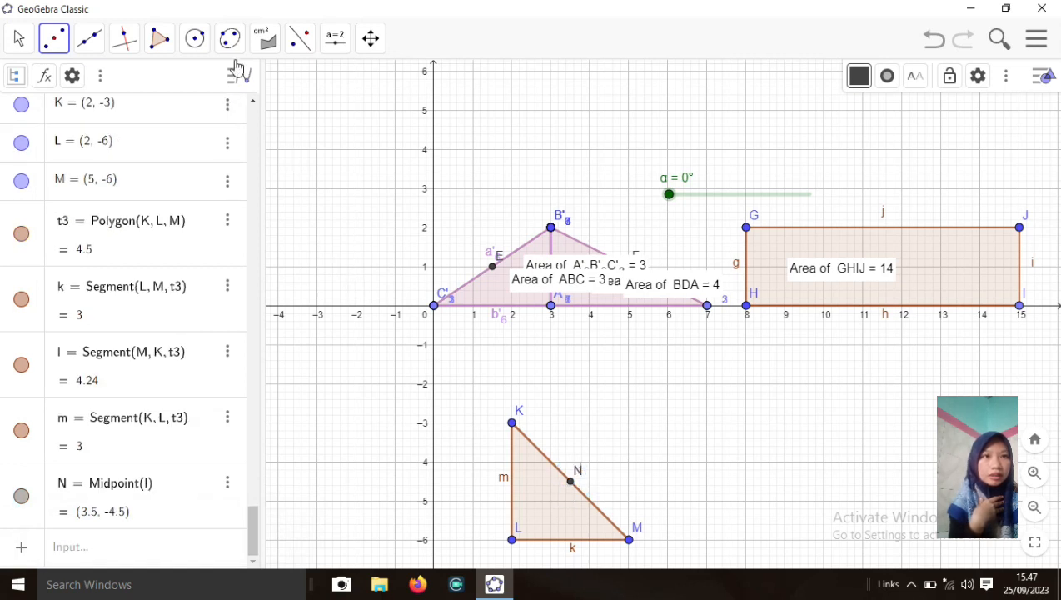
pyautogui.click(301, 37)
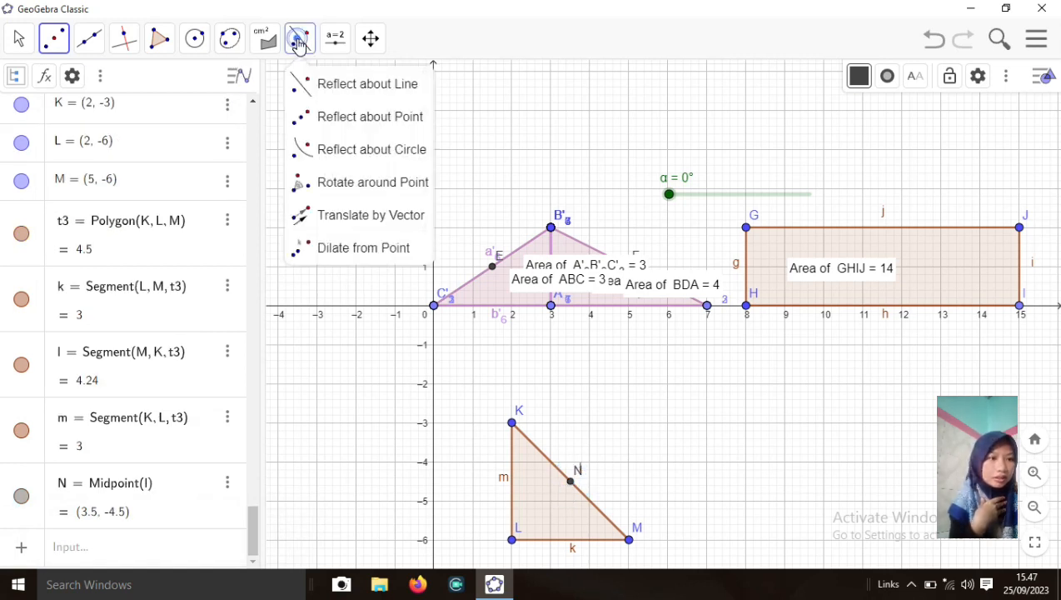
pyautogui.click(333, 87)
# Create angle slider β set to 45° with a 0°–360° range
pyautogui.click(331, 40)
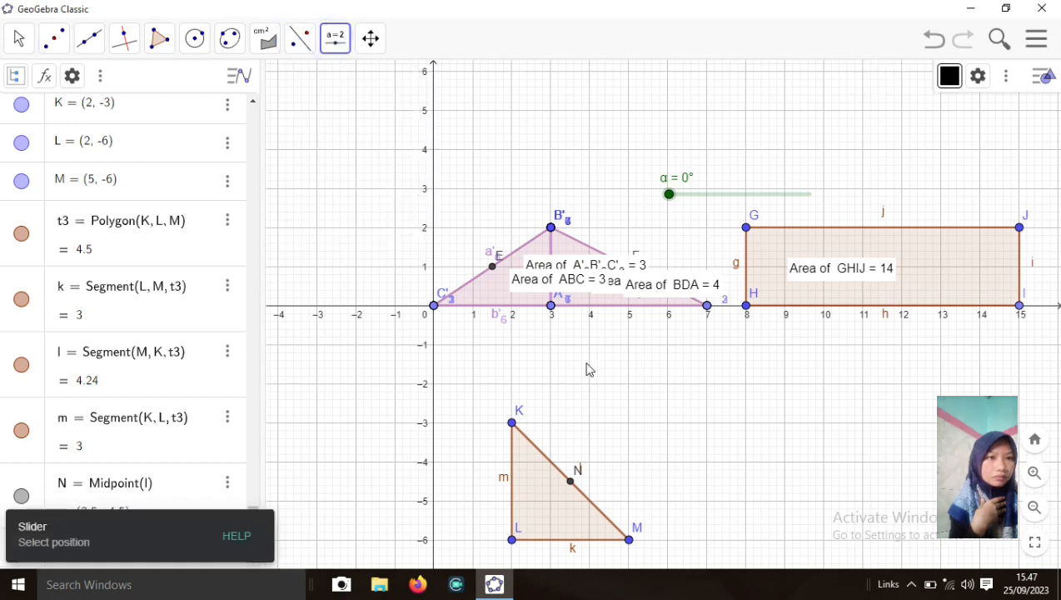
pyautogui.click(629, 426)
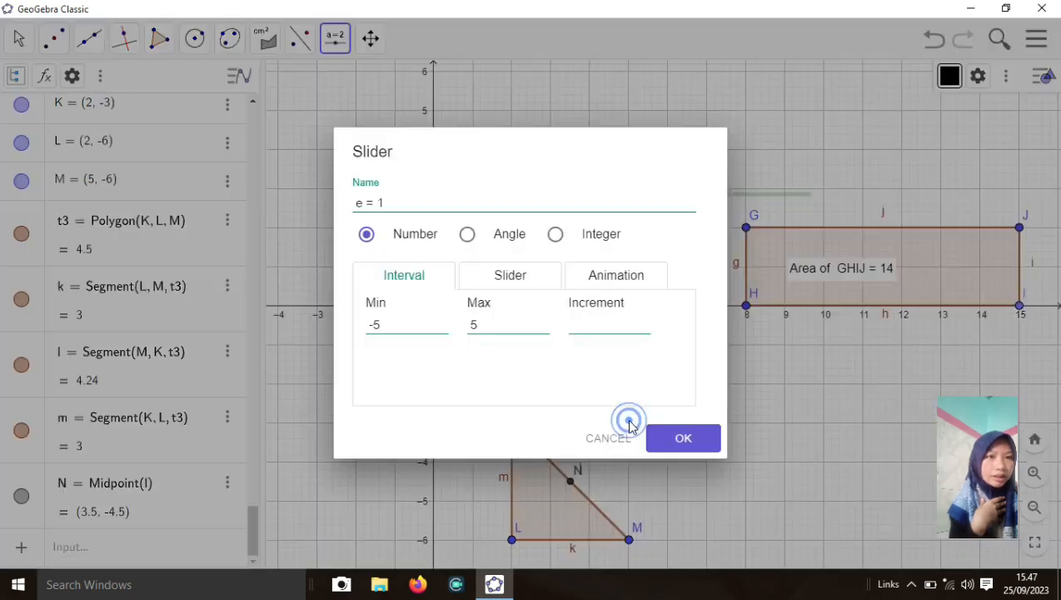
pyautogui.click(467, 237)
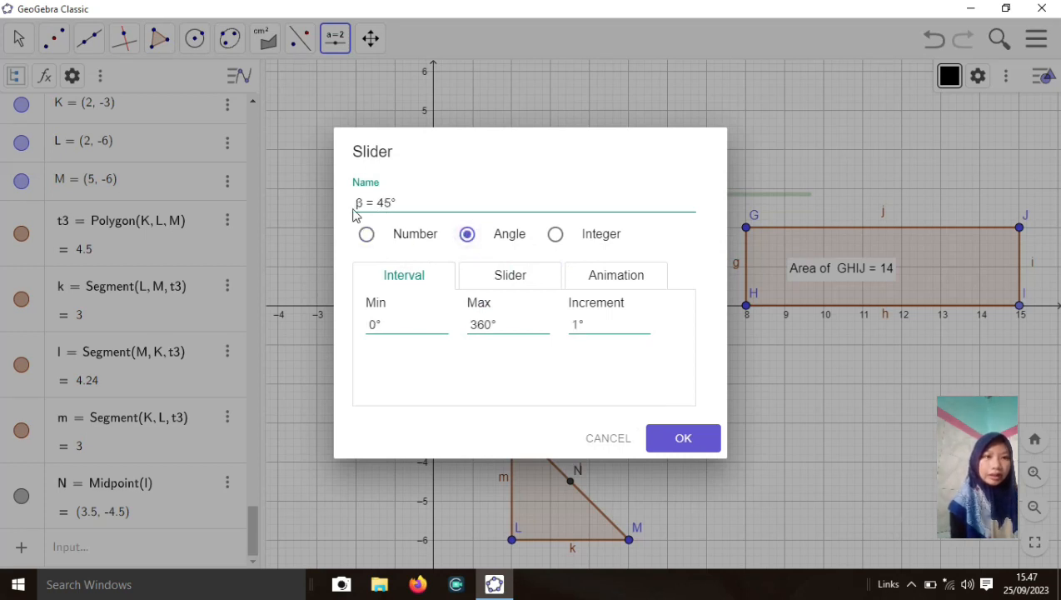
pyautogui.moveTo(400, 203); pyautogui.dragTo(350, 207)
pyautogui.hotkey('ctrl', 'c')
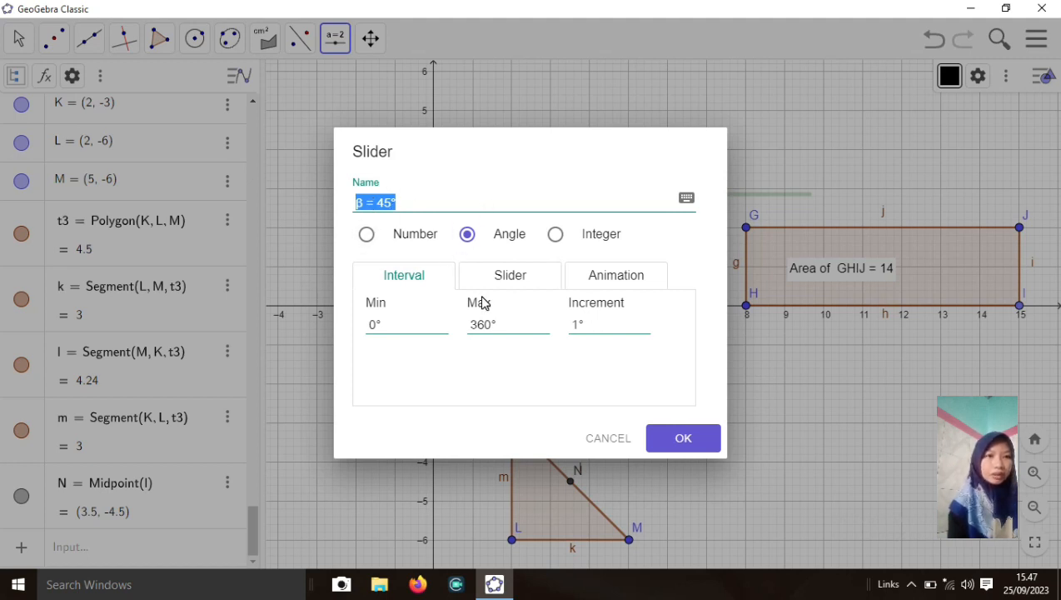
pyautogui.click(664, 444)
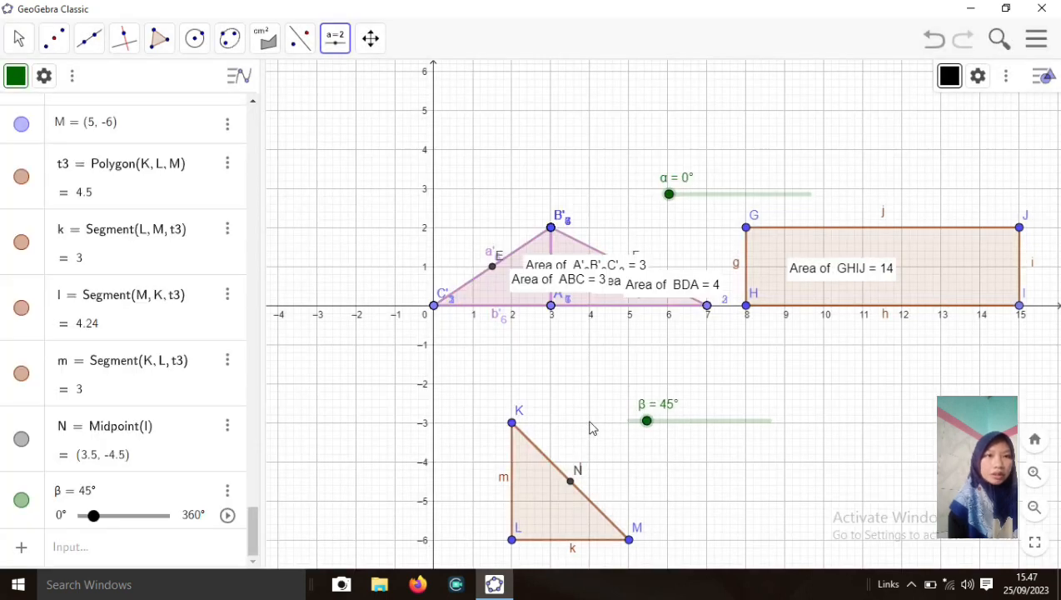
# Rotate triangle KLM clockwise about midpoint N by angle β, producing triangle K'L'M'
pyautogui.click(301, 47)
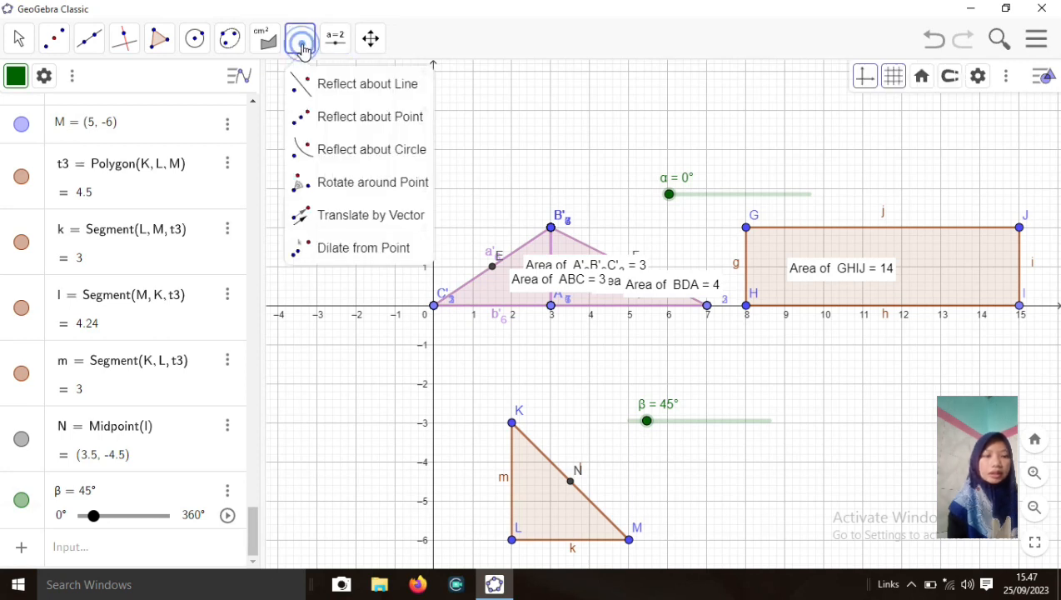
pyautogui.click(331, 183)
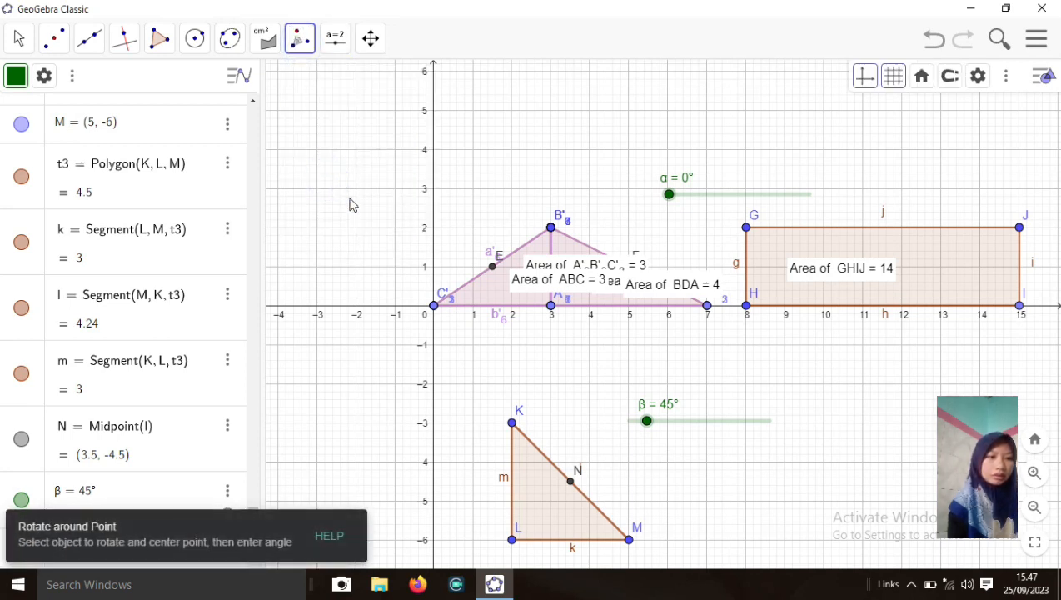
pyautogui.click(551, 513)
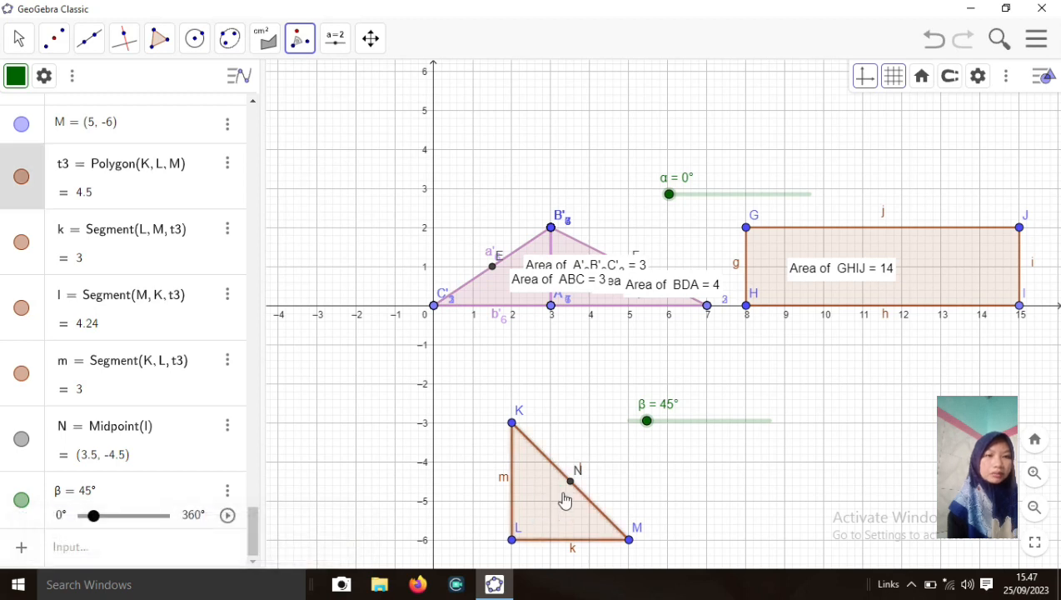
pyautogui.click(571, 488)
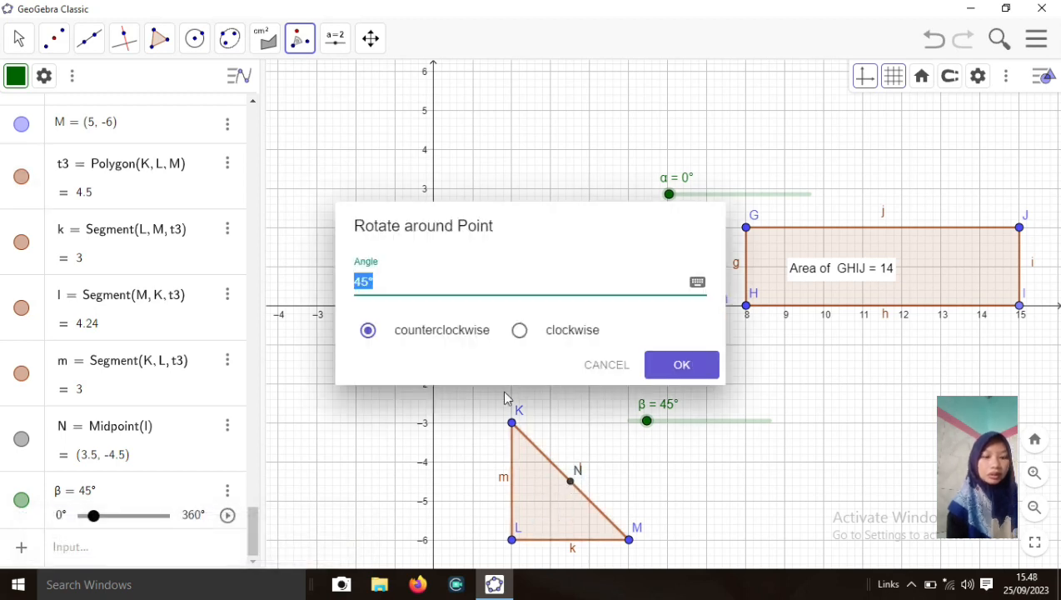
pyautogui.click(426, 275)
pyautogui.press('BackSpace')
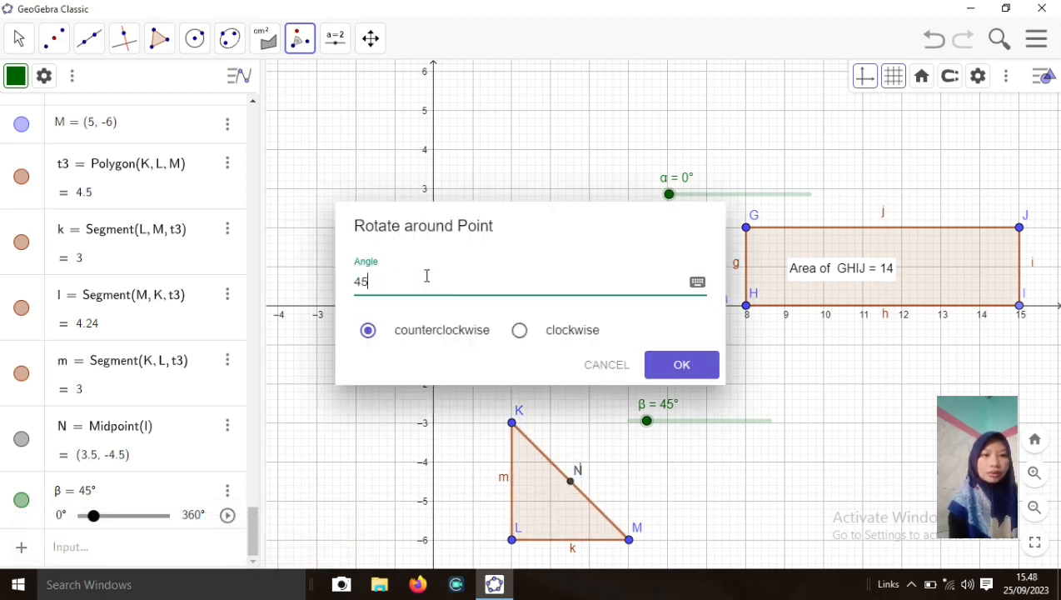
pyautogui.hotkey('ctrl', 'v')
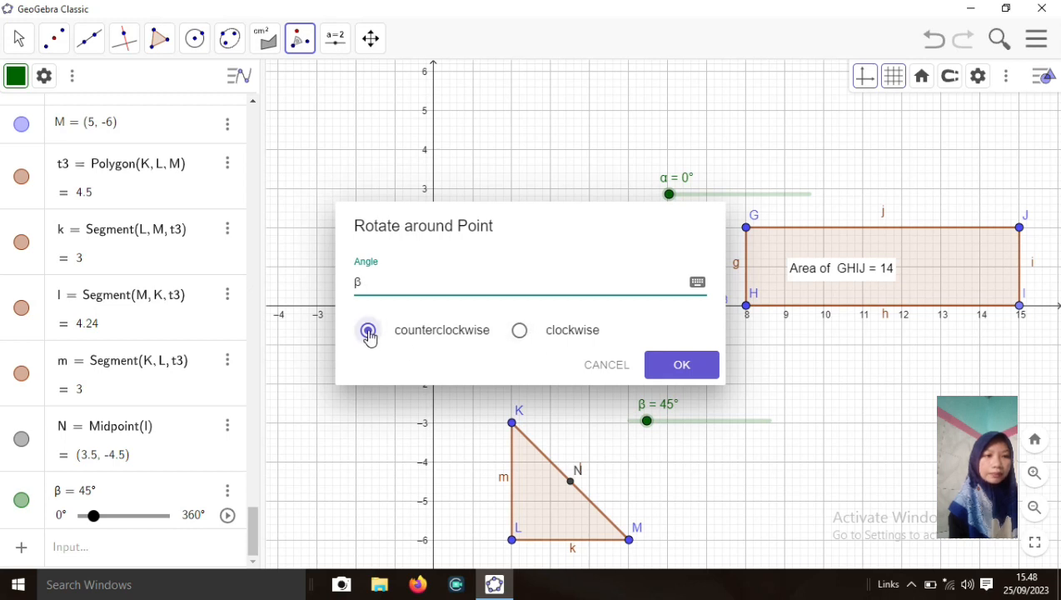
pyautogui.click(519, 335)
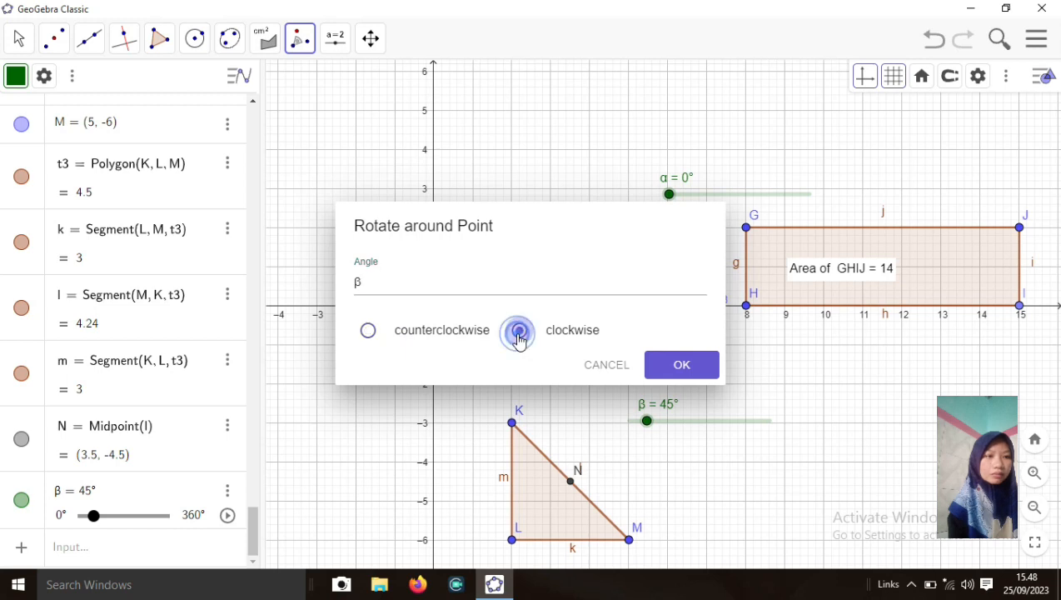
pyautogui.click(667, 365)
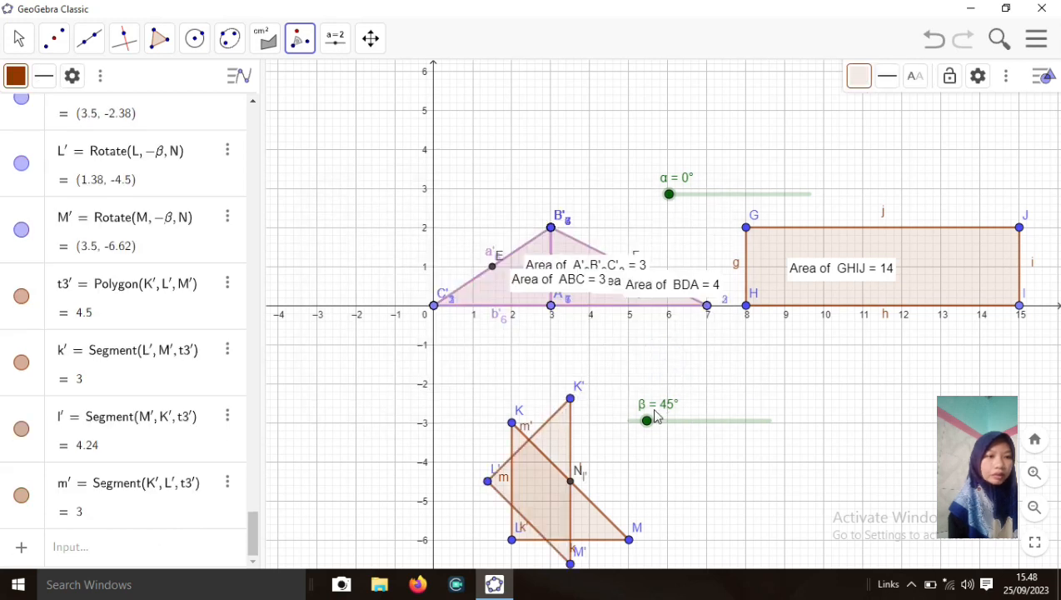
# Set slider β's maximum to 180° and swing it fully to form the square
pyautogui.moveTo(648, 420); pyautogui.dragTo(700, 430)
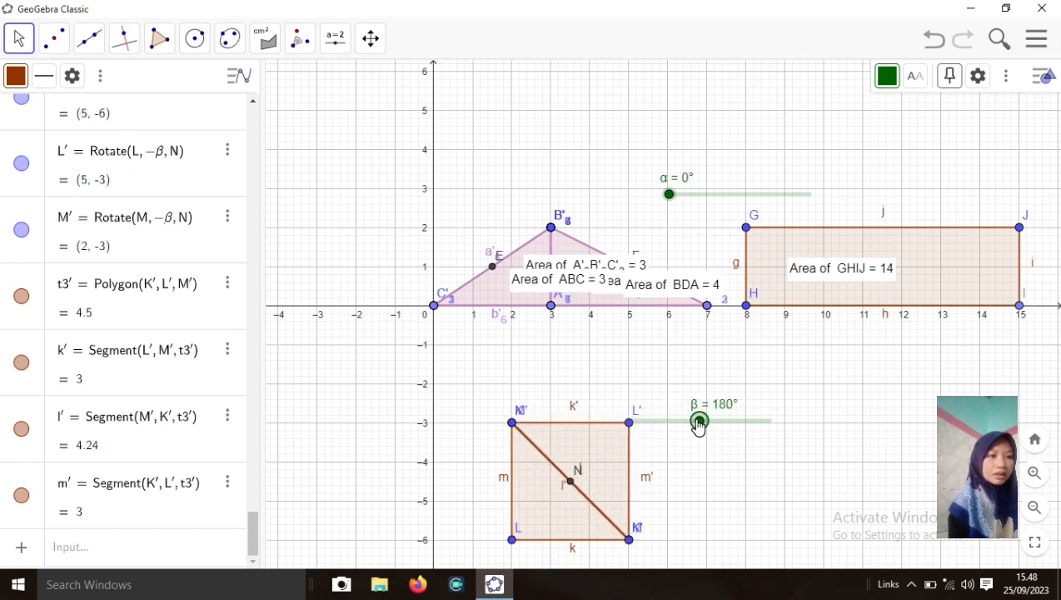
pyautogui.rightClick(698, 423)
pyautogui.click(734, 551)
pyautogui.click(722, 178)
pyautogui.press('BackSpace')
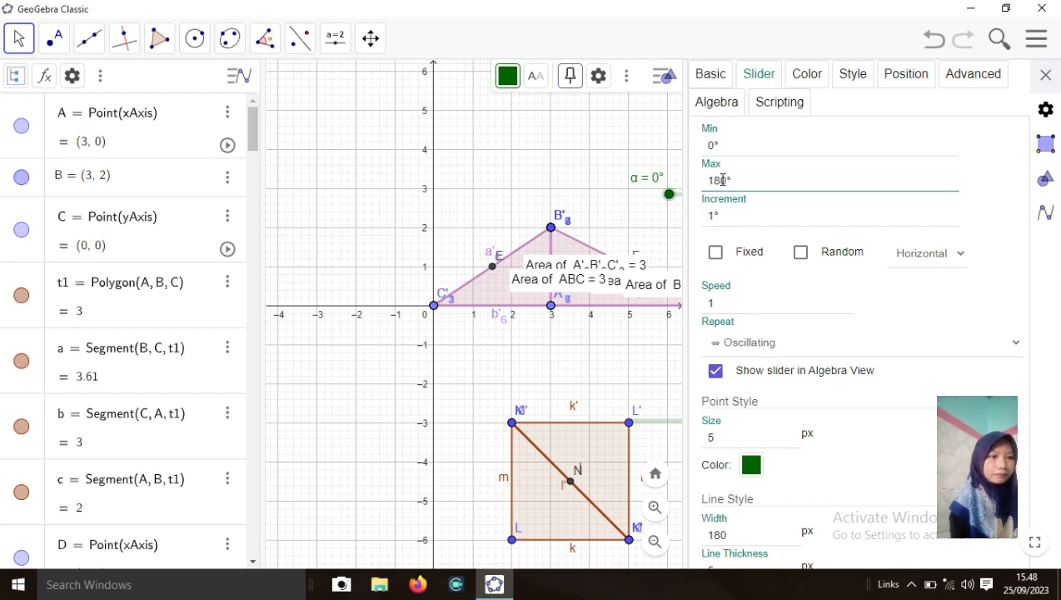
pyautogui.click(1046, 74)
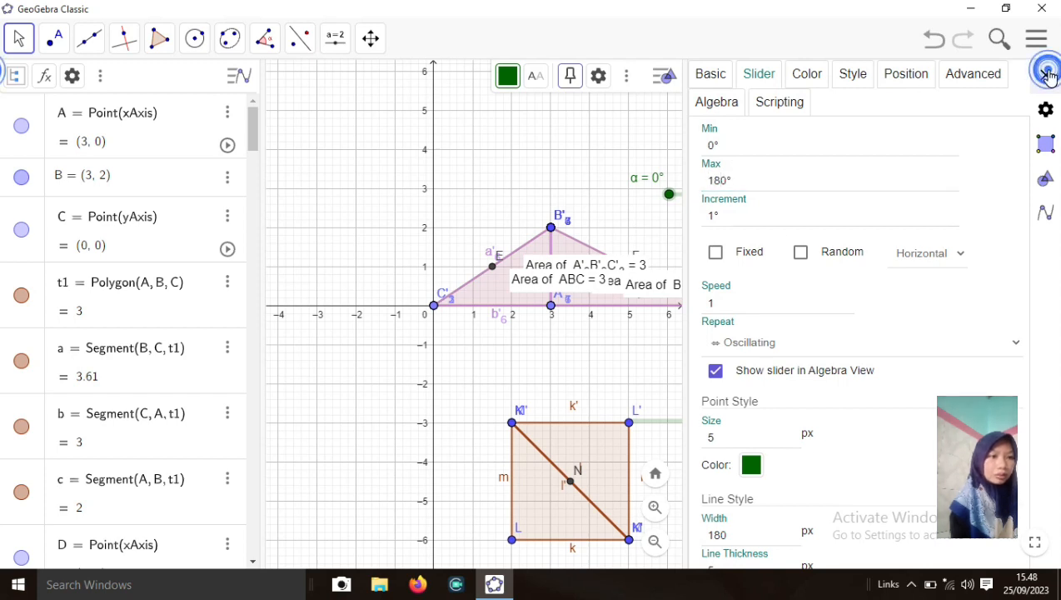
pyautogui.moveTo(769, 423); pyautogui.dragTo(796, 466)
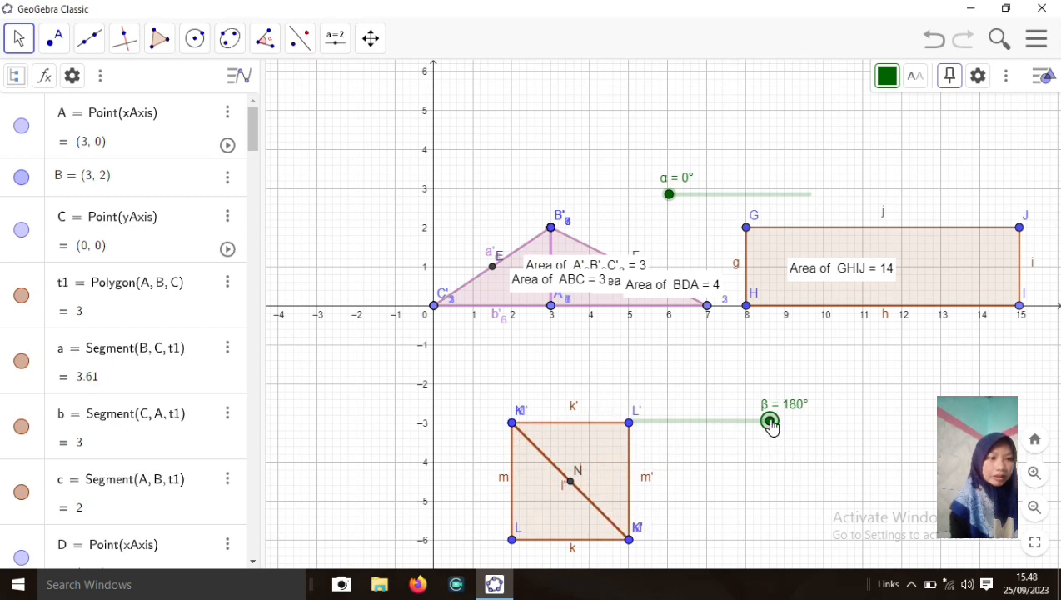
# Fill triangle K'L'M' lavender (#CC99FF) and reset β to 0° over KLM
pyautogui.click(595, 447)
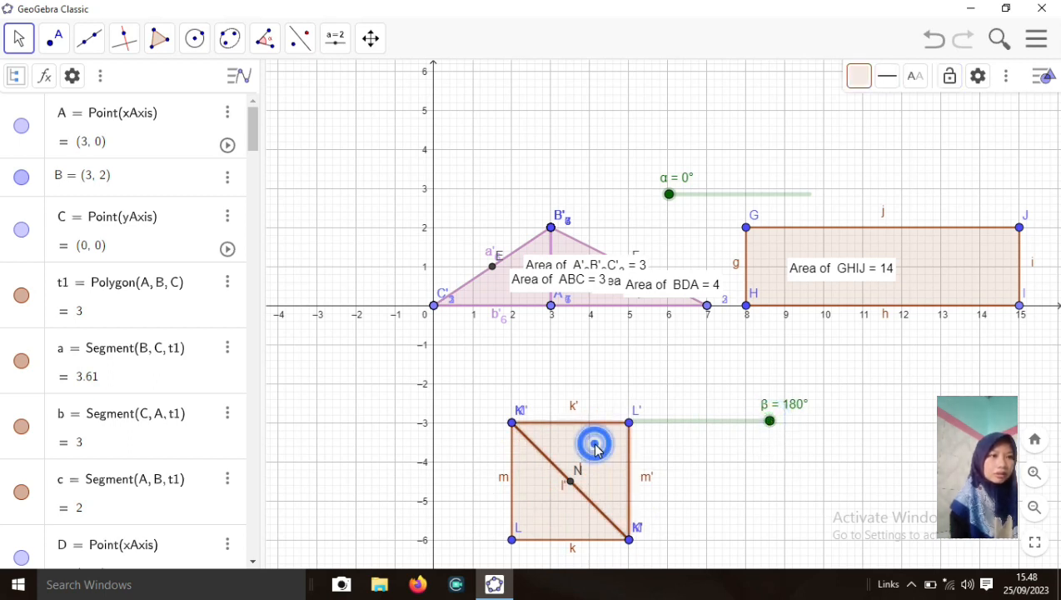
pyautogui.rightClick(595, 448)
pyautogui.click(627, 552)
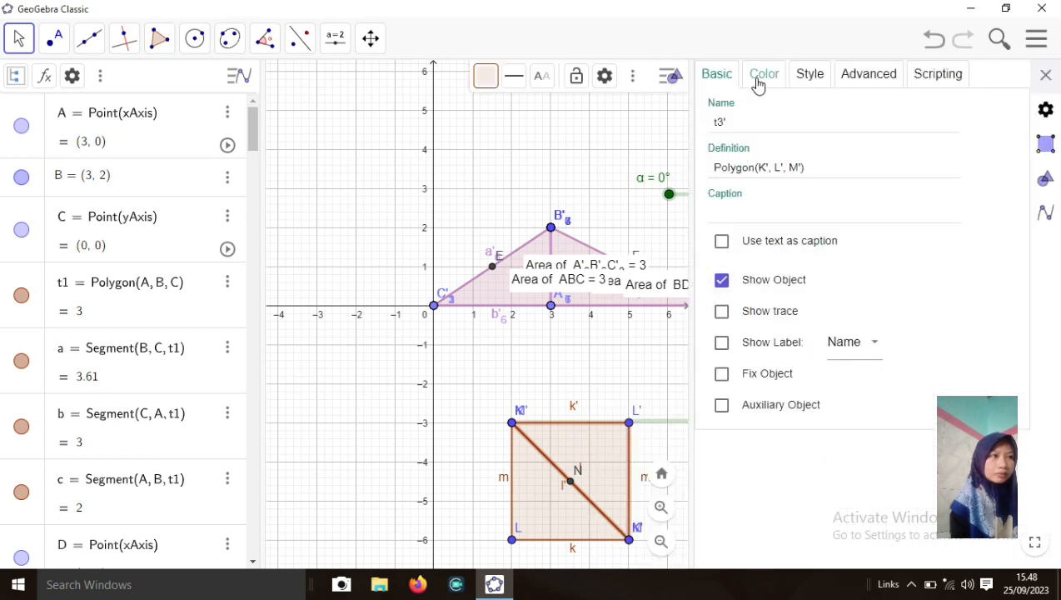
pyautogui.click(758, 84)
pyautogui.click(774, 230)
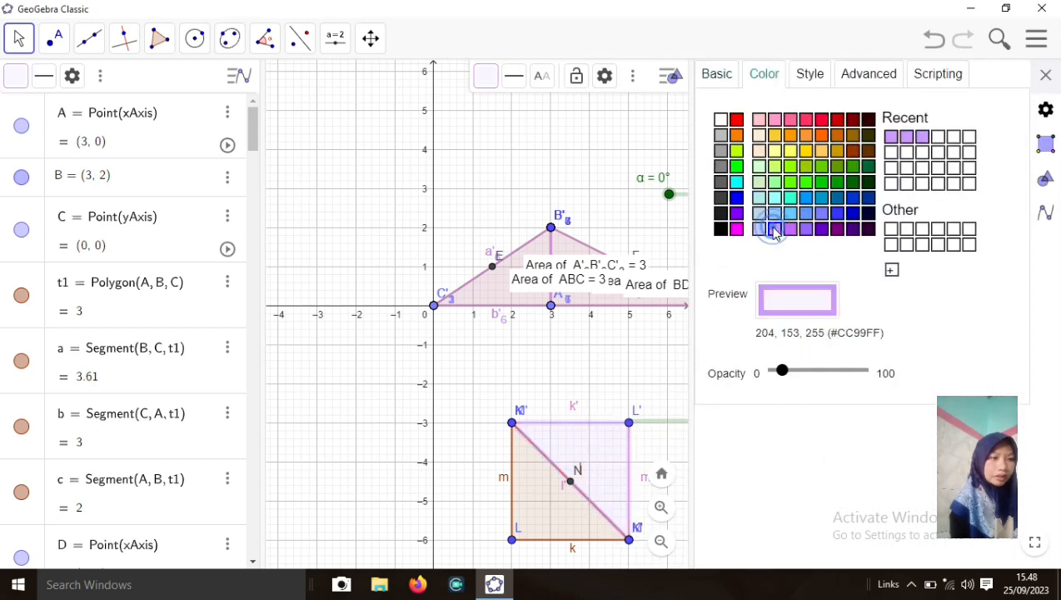
pyautogui.click(1048, 72)
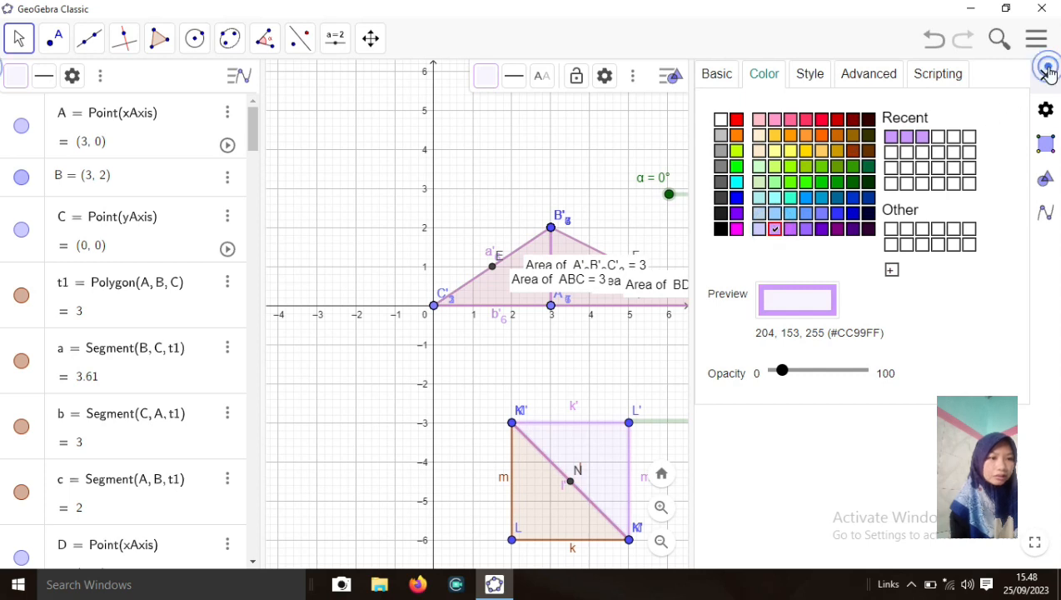
pyautogui.moveTo(770, 425); pyautogui.dragTo(621, 436)
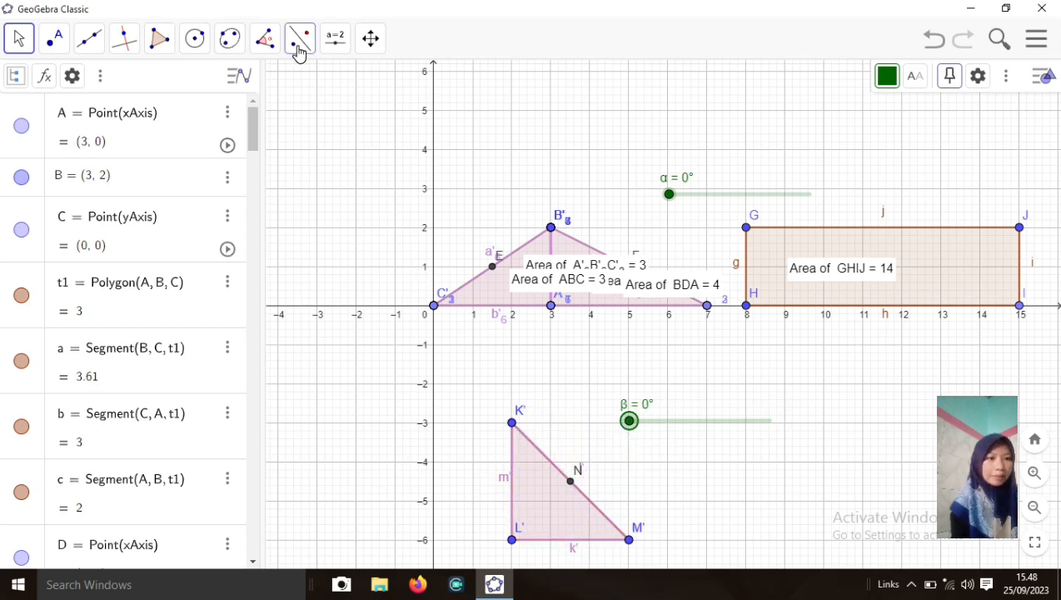
# Draw square OPQR with corners (9, -3), (9, -6), (12, -6) and (12, -3), area 9
pyautogui.click(159, 39)
pyautogui.click(190, 92)
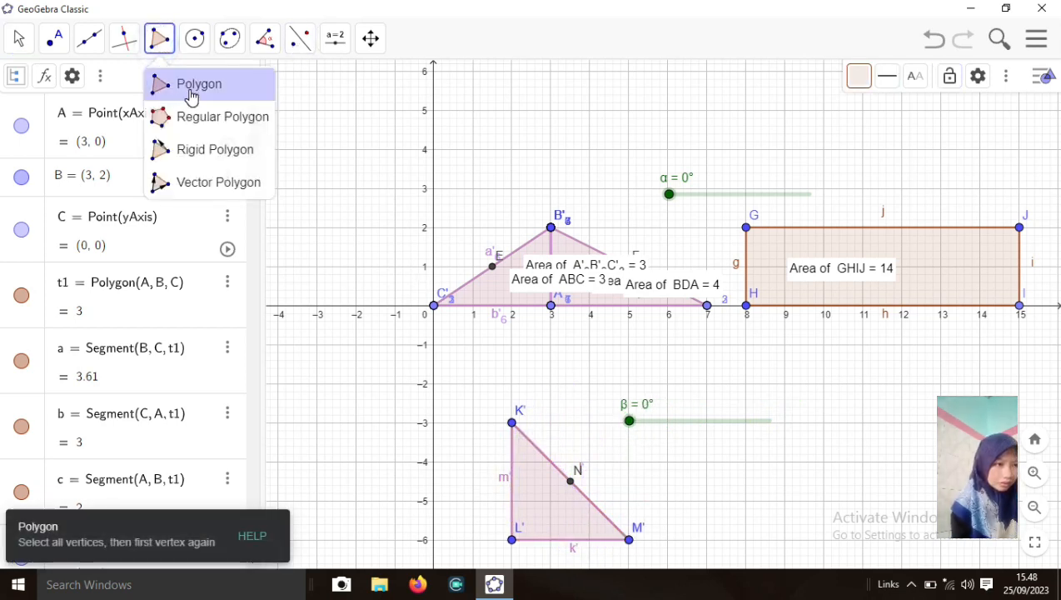
pyautogui.click(785, 422)
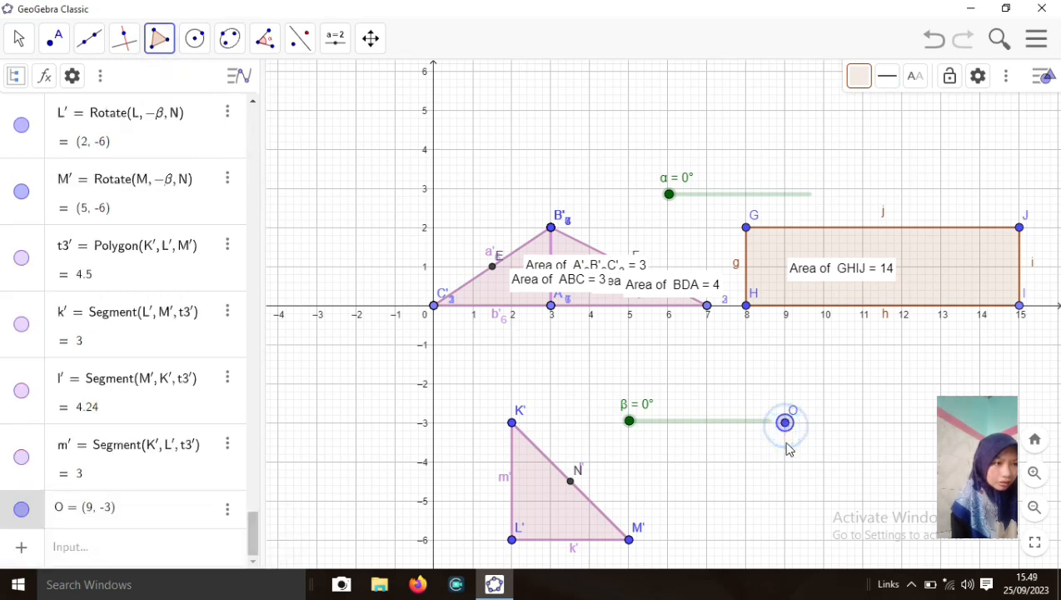
pyautogui.click(786, 425)
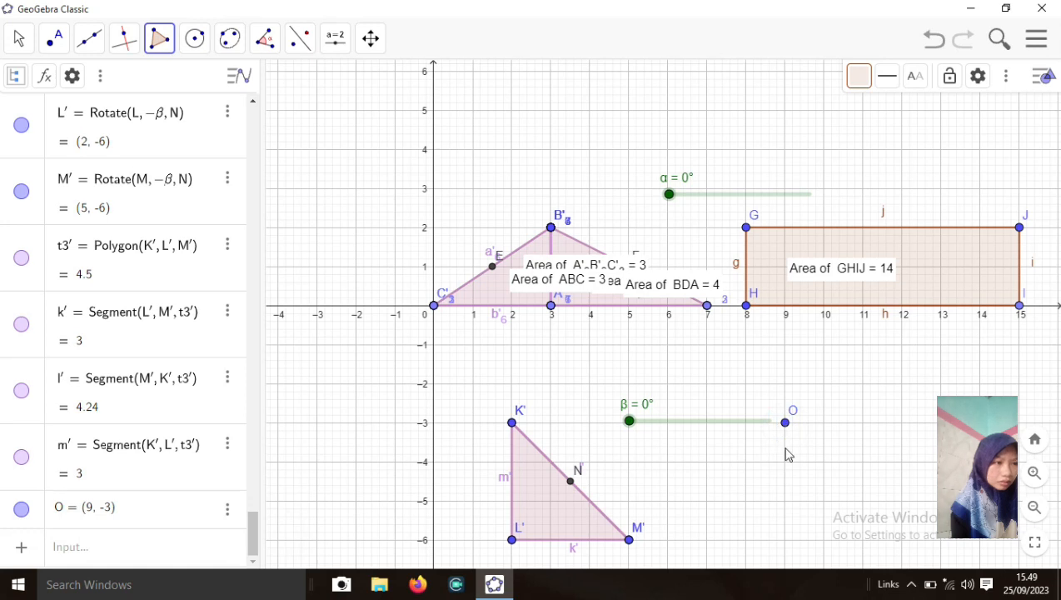
pyautogui.click(785, 423)
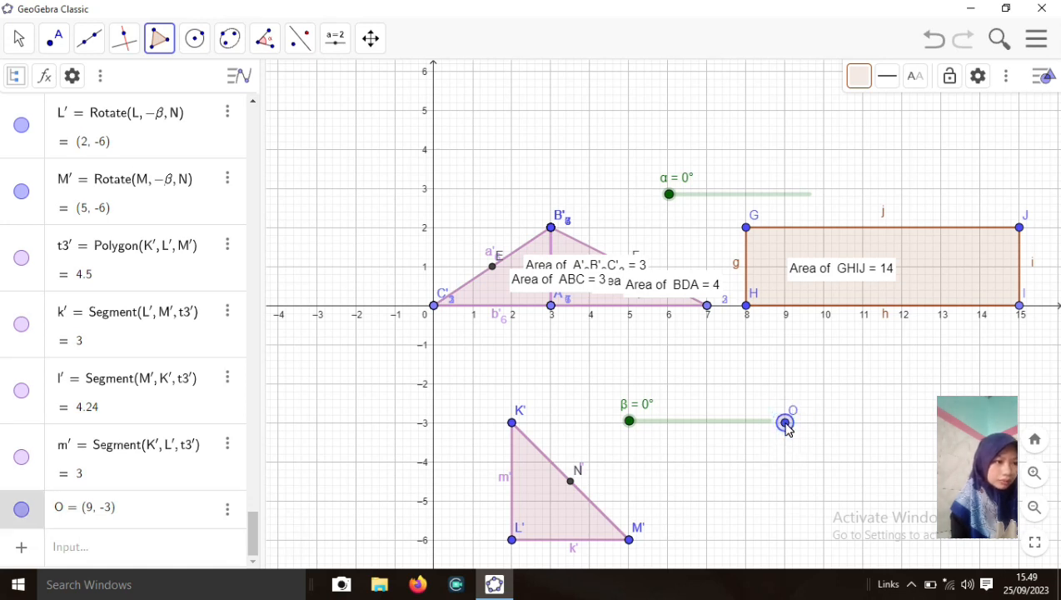
pyautogui.click(784, 540)
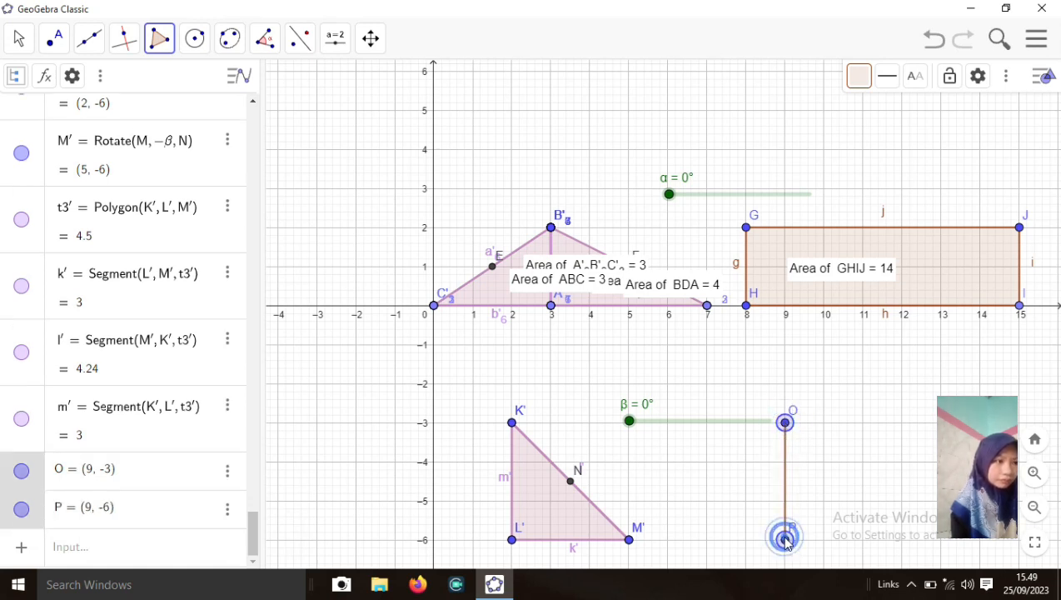
pyautogui.click(903, 540)
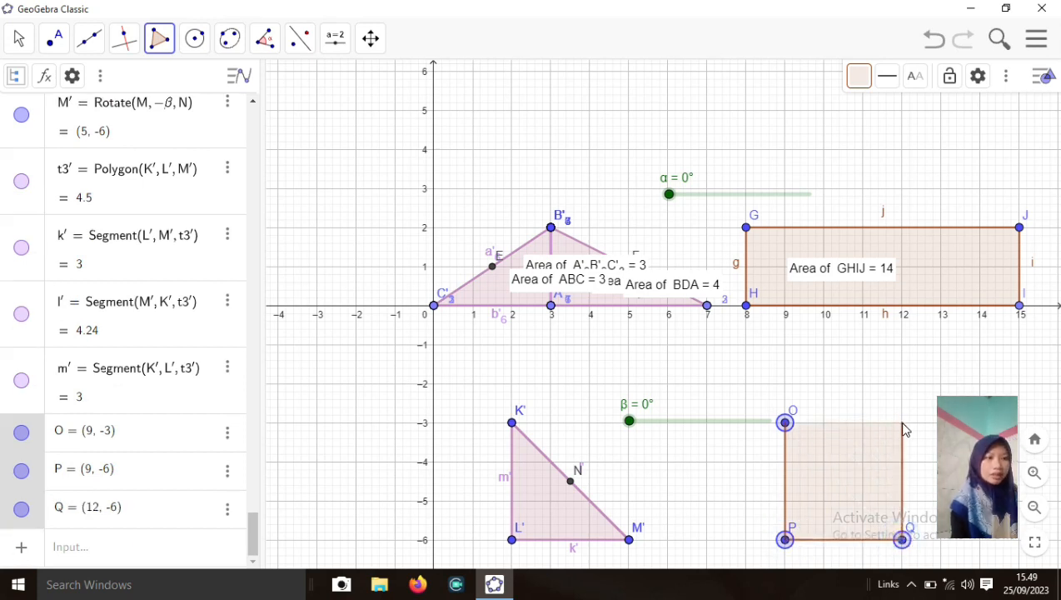
pyautogui.click(903, 424)
pyautogui.click(787, 424)
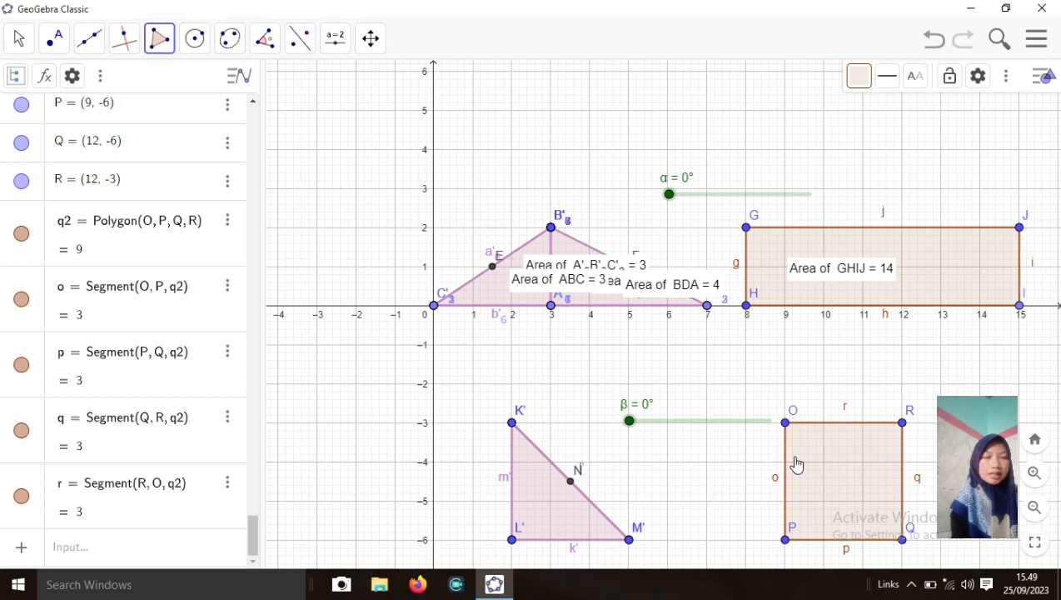
pyautogui.click(267, 47)
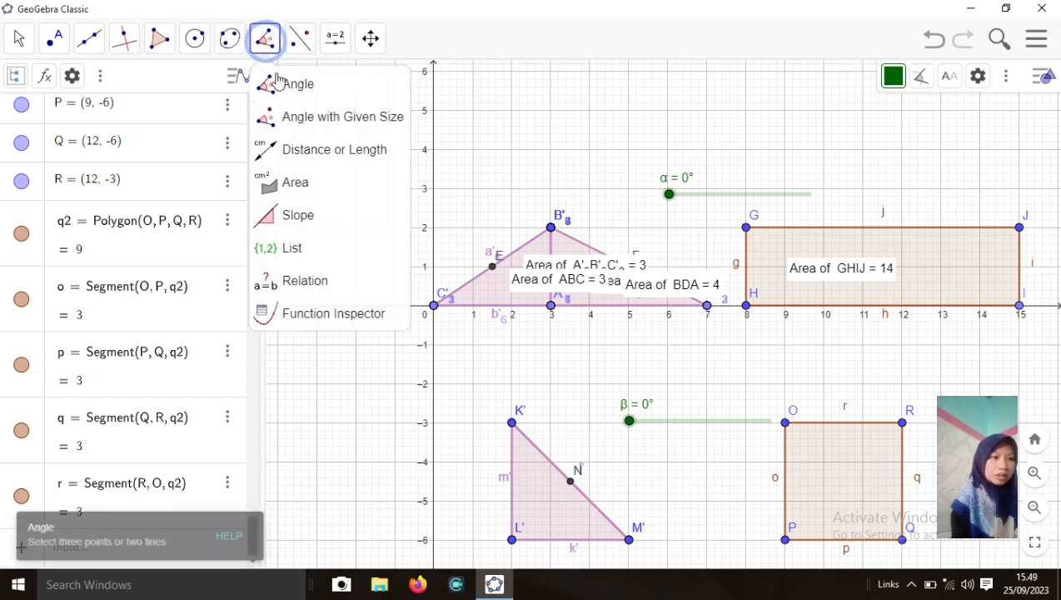
# Add area label 9 to square OPQR and swing β to 180° forming the comparison square
pyautogui.click(331, 181)
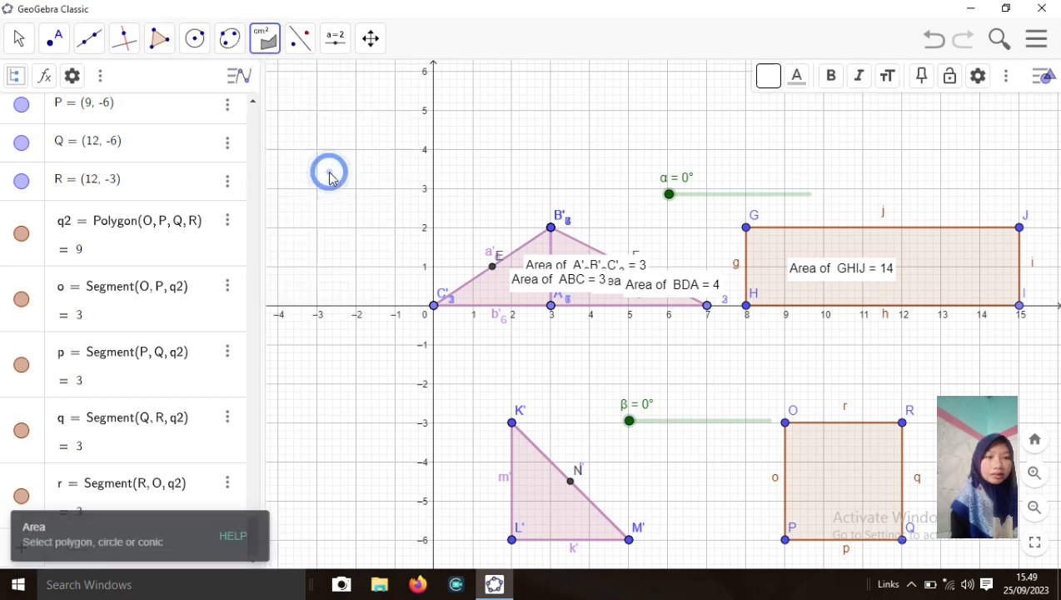
pyautogui.click(795, 463)
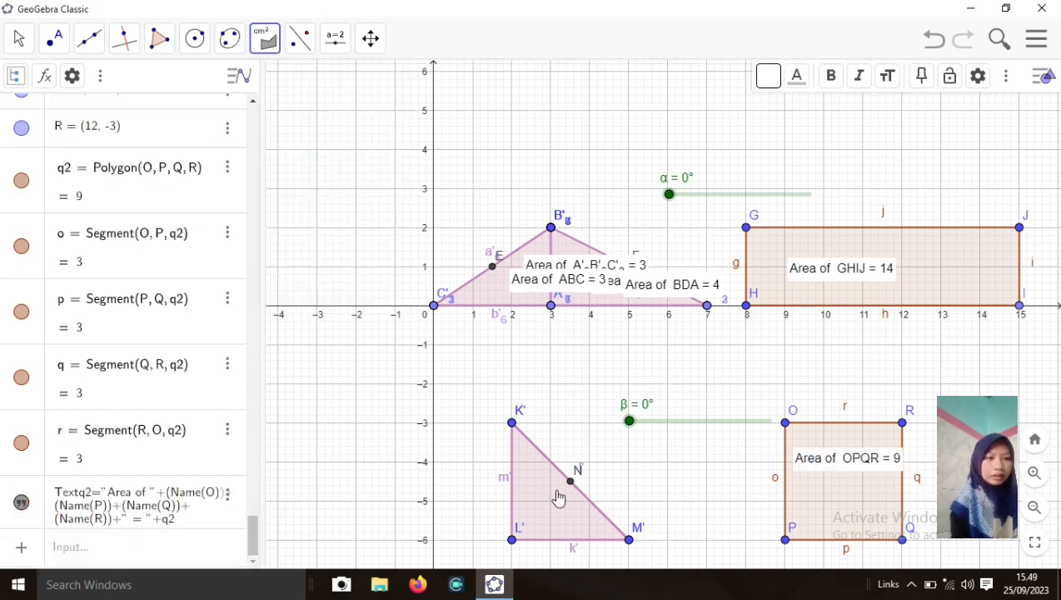
pyautogui.moveTo(631, 424); pyautogui.dragTo(788, 478)
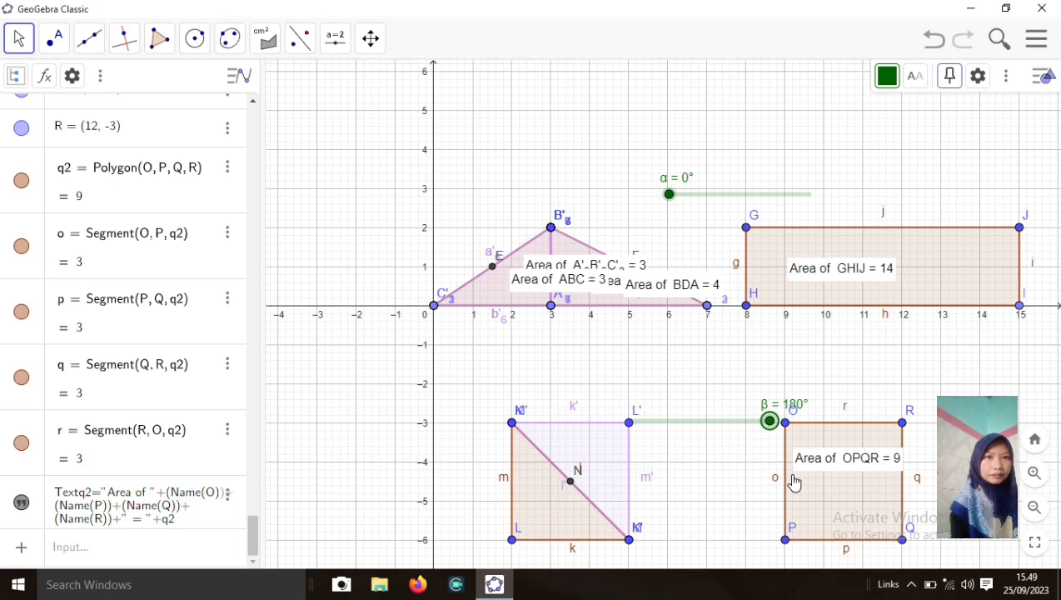
# Add 4.5 area labels to triangles KLM and K'L'M', then reset β to 0°
pyautogui.click(554, 507)
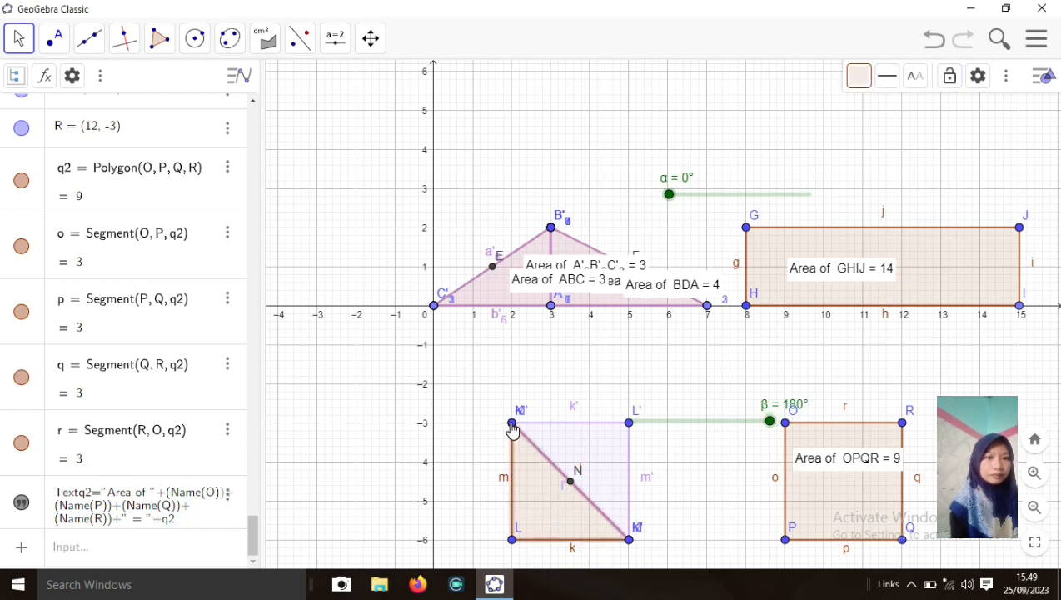
pyautogui.click(265, 38)
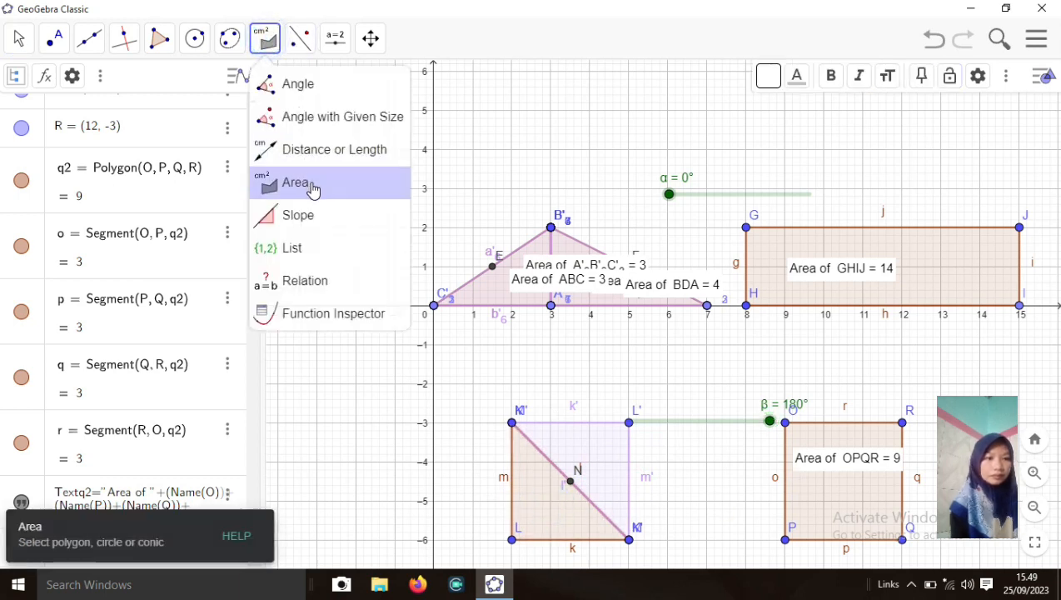
pyautogui.click(311, 189)
pyautogui.click(543, 498)
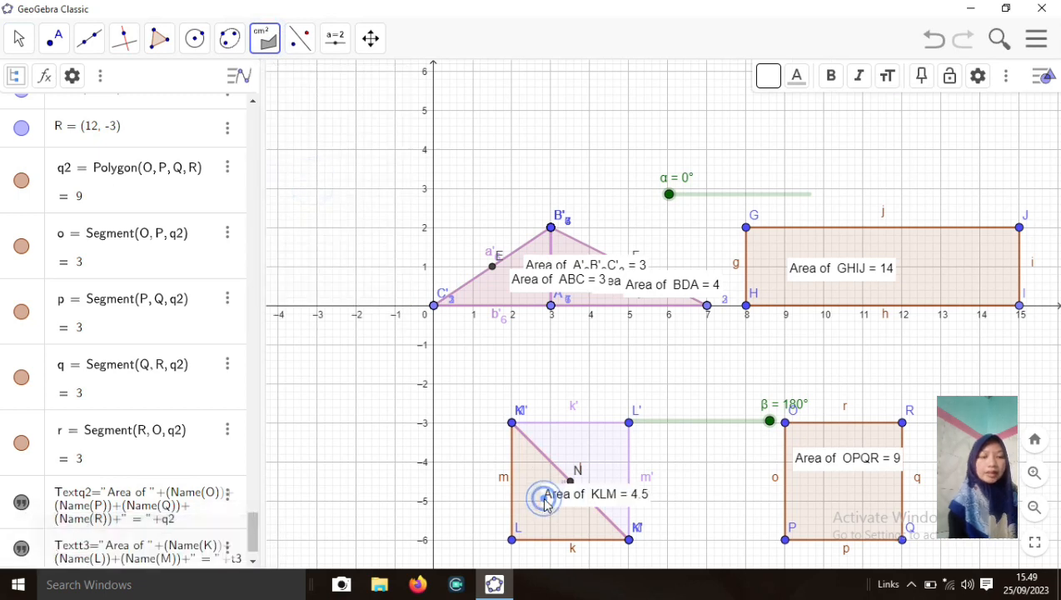
pyautogui.click(590, 451)
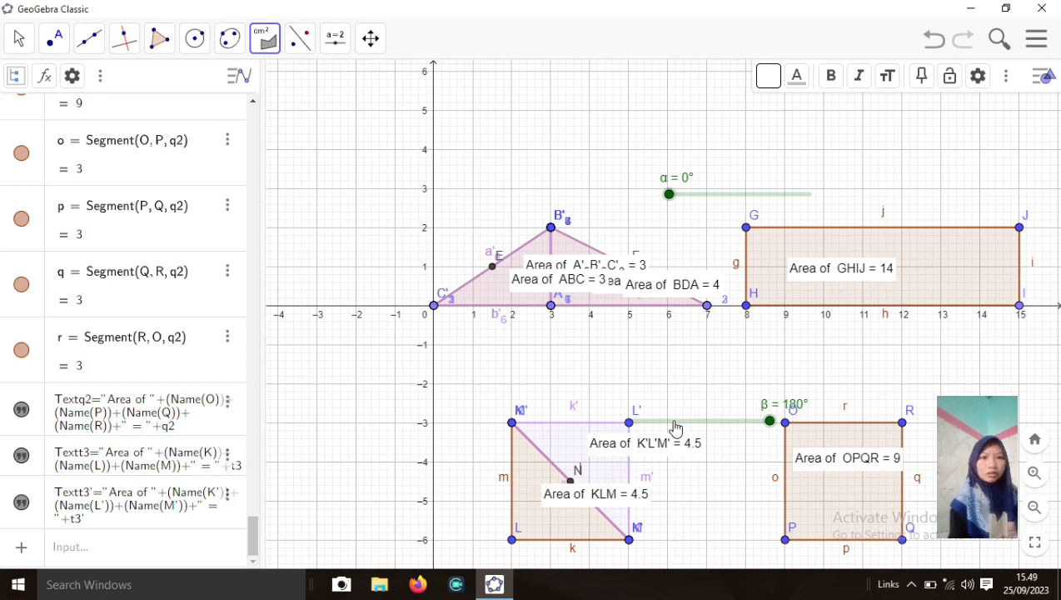
pyautogui.moveTo(766, 425); pyautogui.dragTo(597, 432)
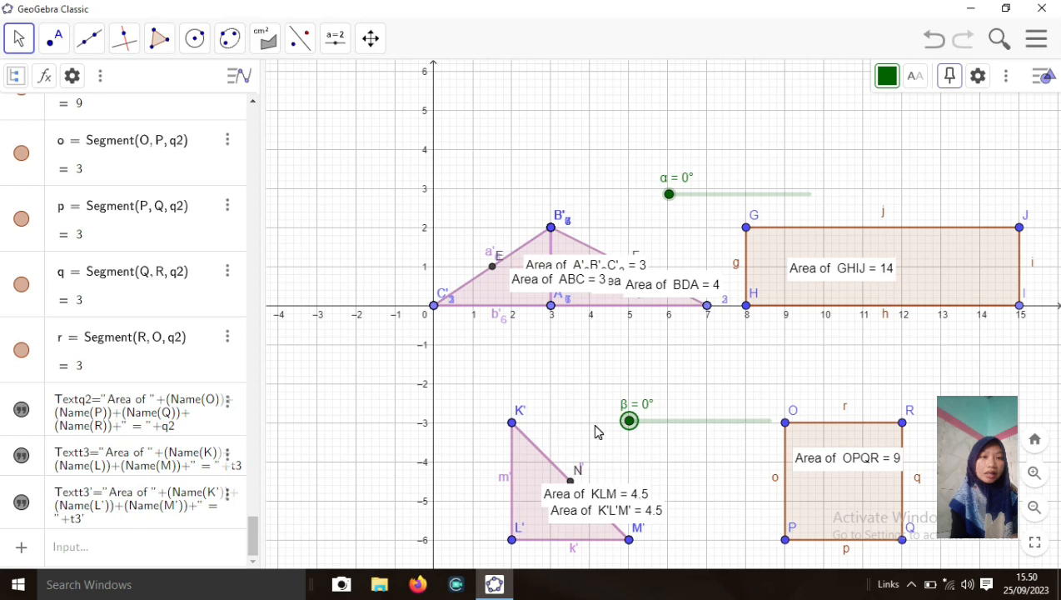